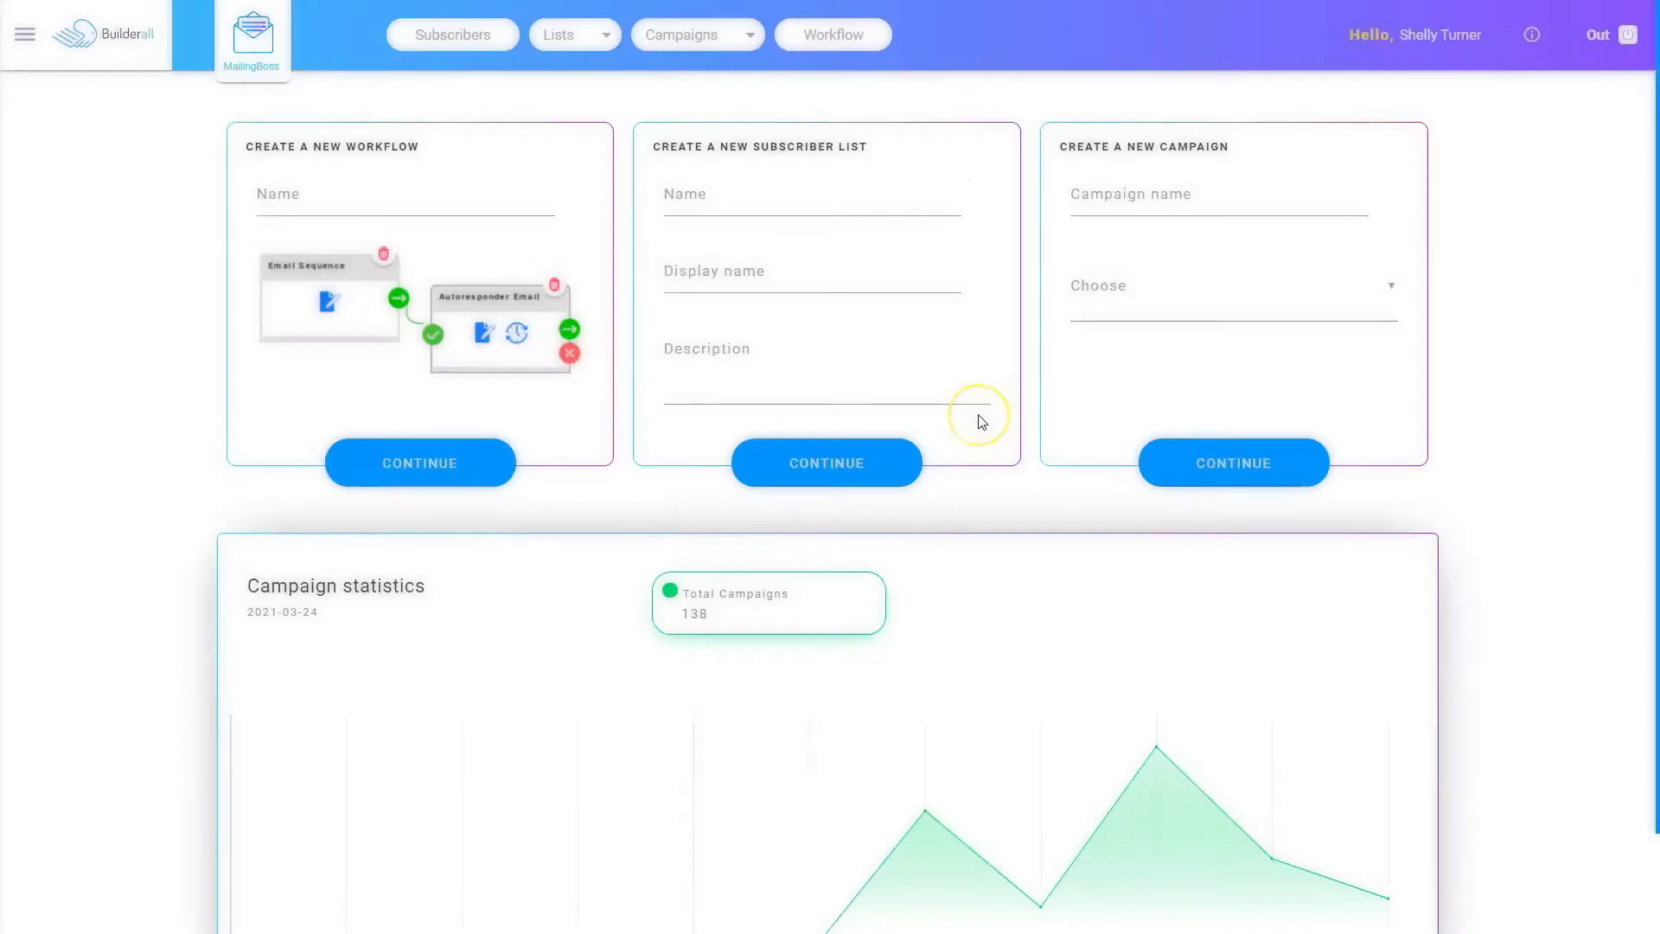
# Step: Create a new workflow named "Viral Contest 1" and save it
pyautogui.click(845, 38)
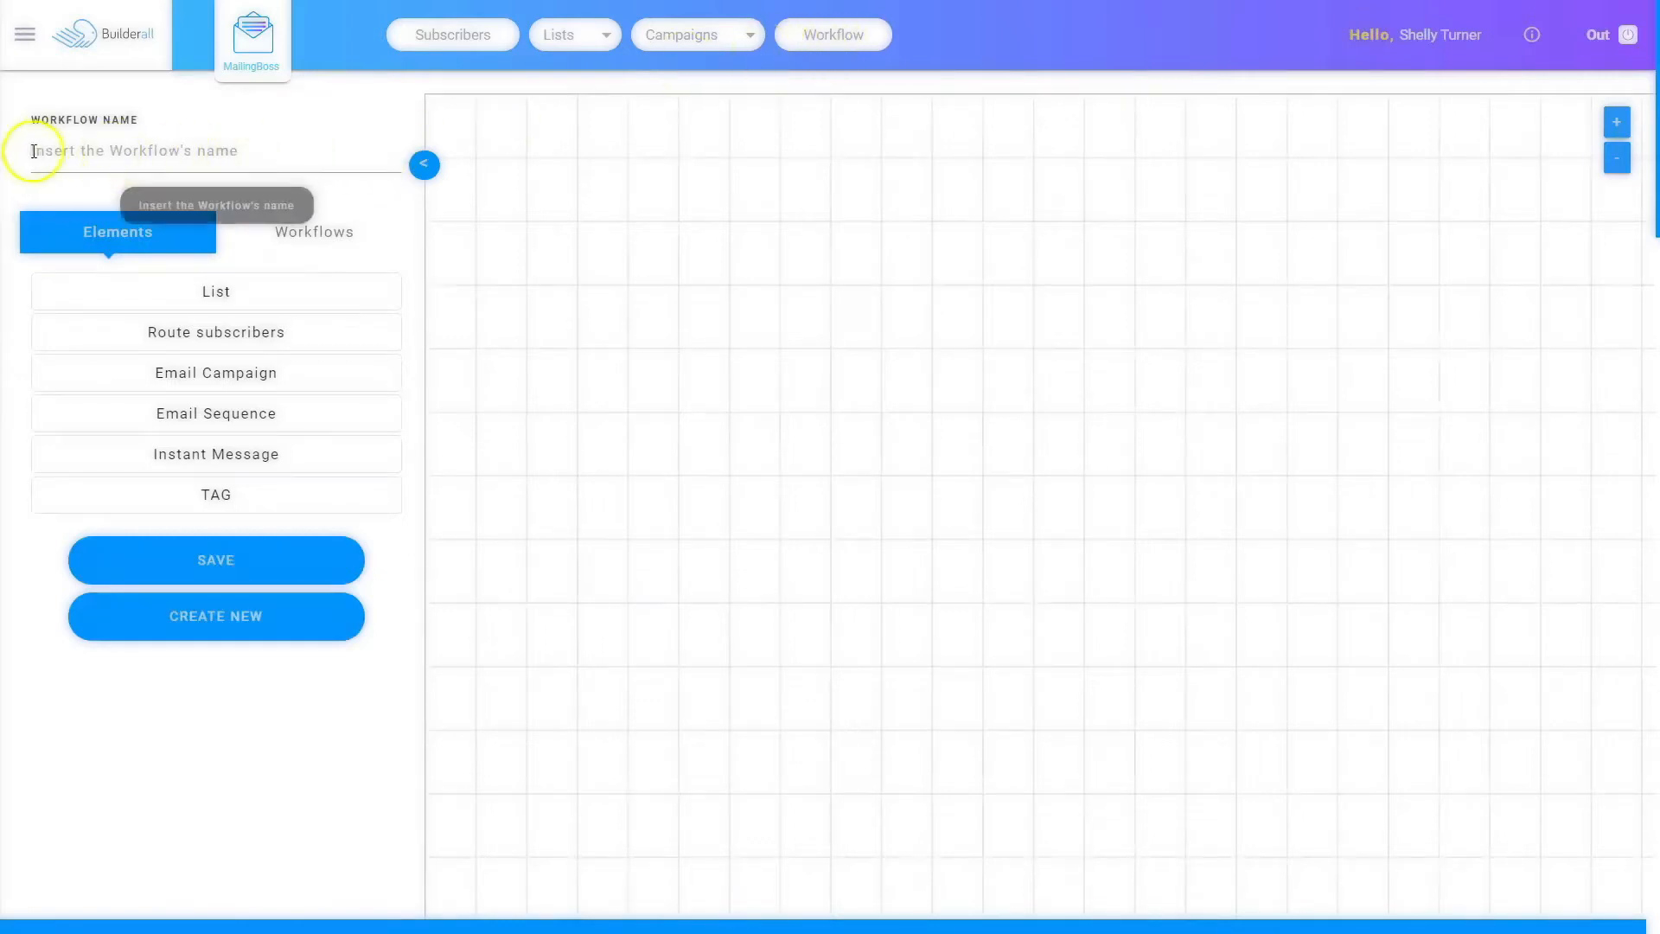
pyautogui.click(138, 153)
pyautogui.write('Viral Contest 1')
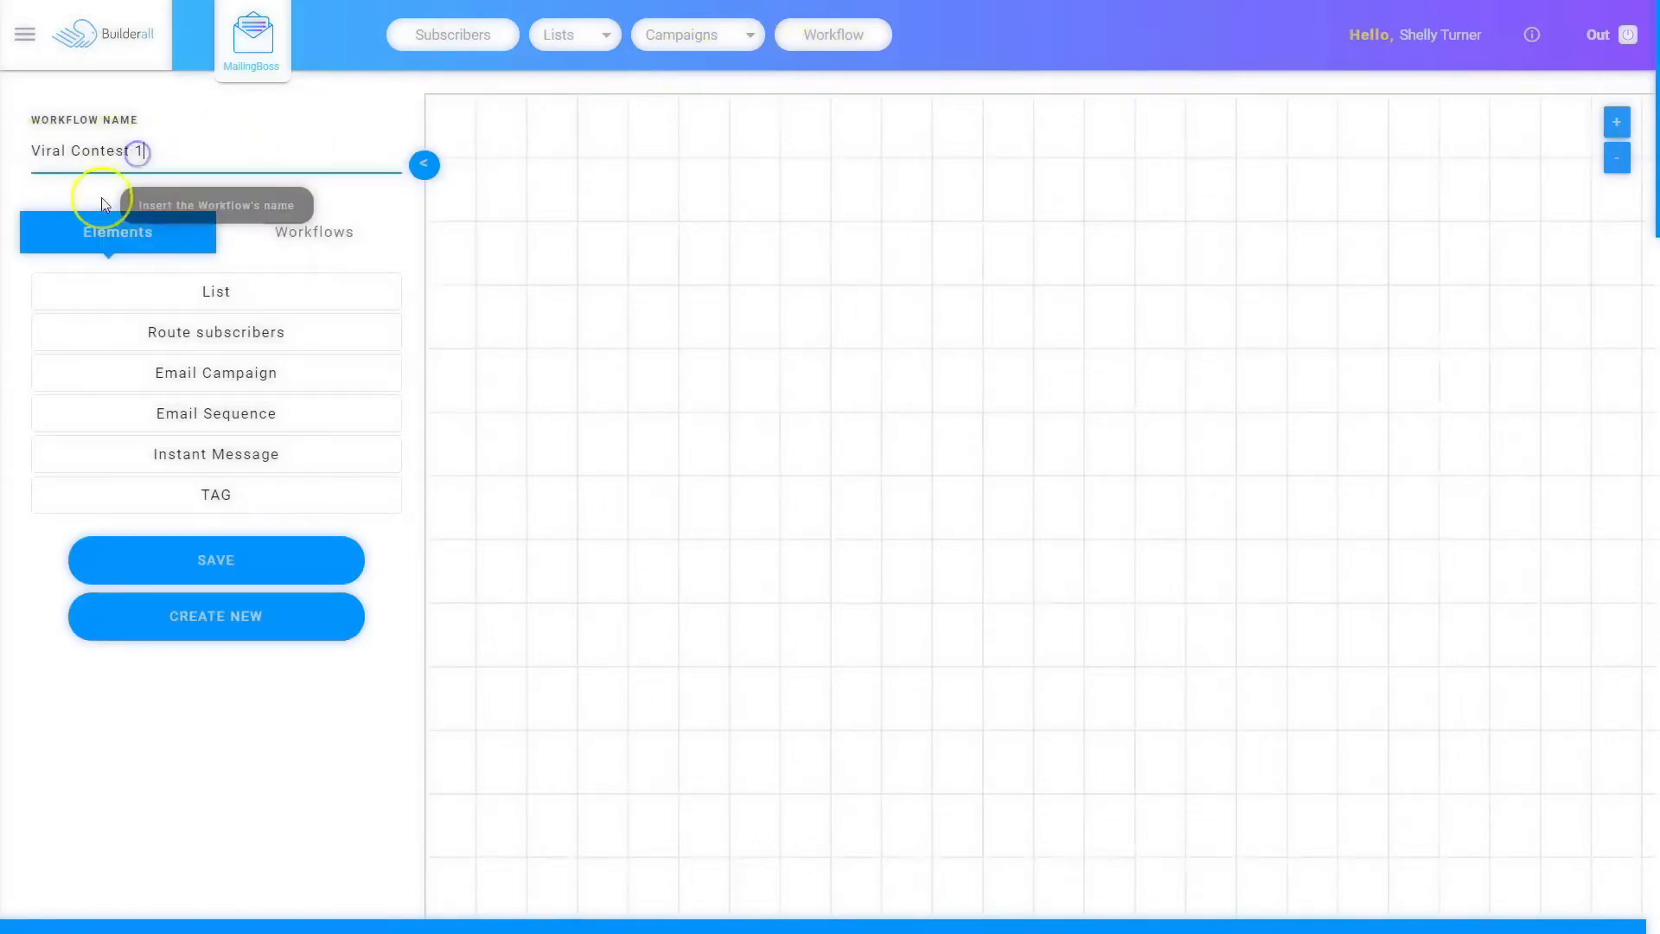
pyautogui.click(243, 575)
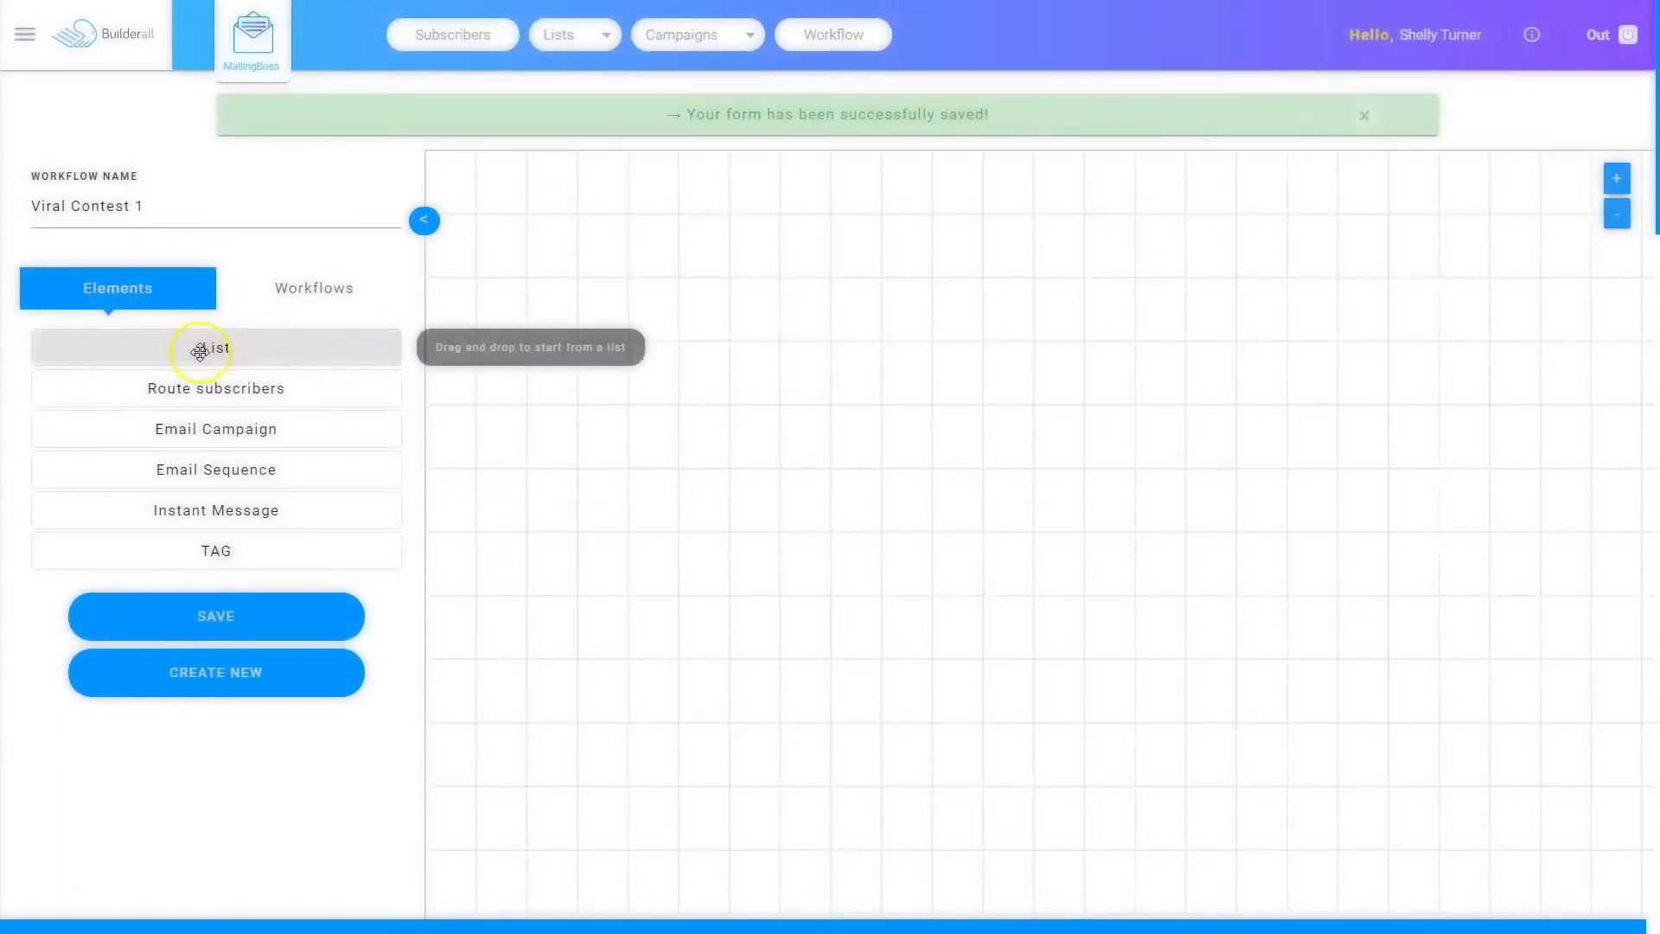
# Step: Place a List element on the workflow canvas and start creating a new subscriber list from its settings
pyautogui.moveTo(200, 351); pyautogui.dragTo(960, 355)
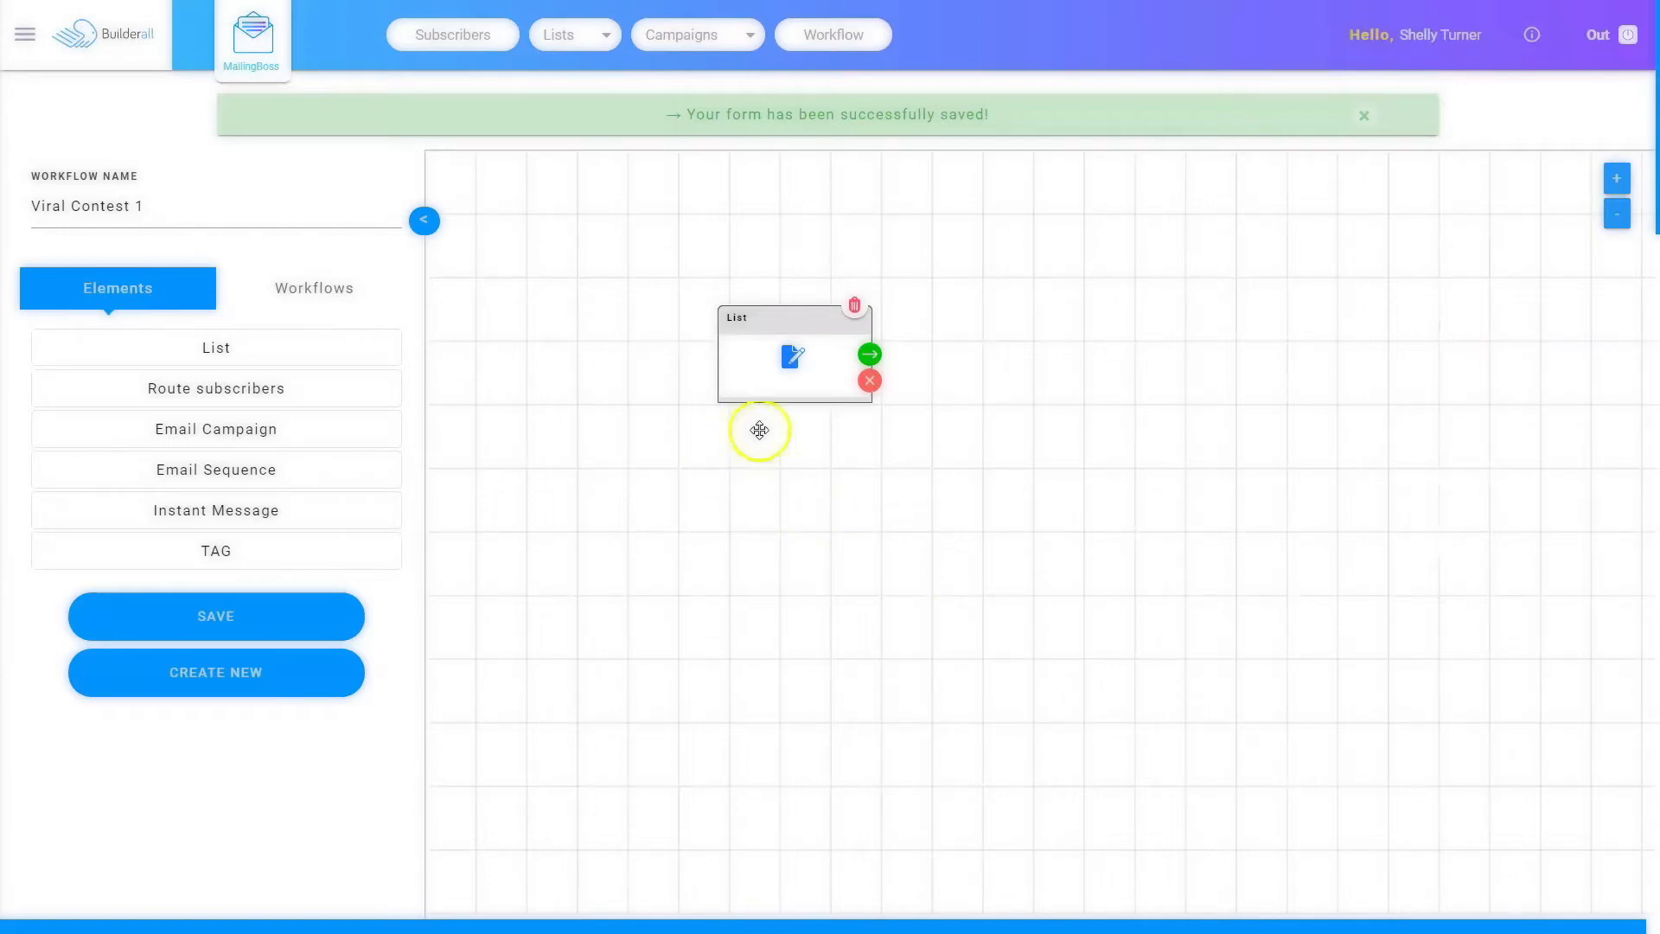
pyautogui.click(788, 358)
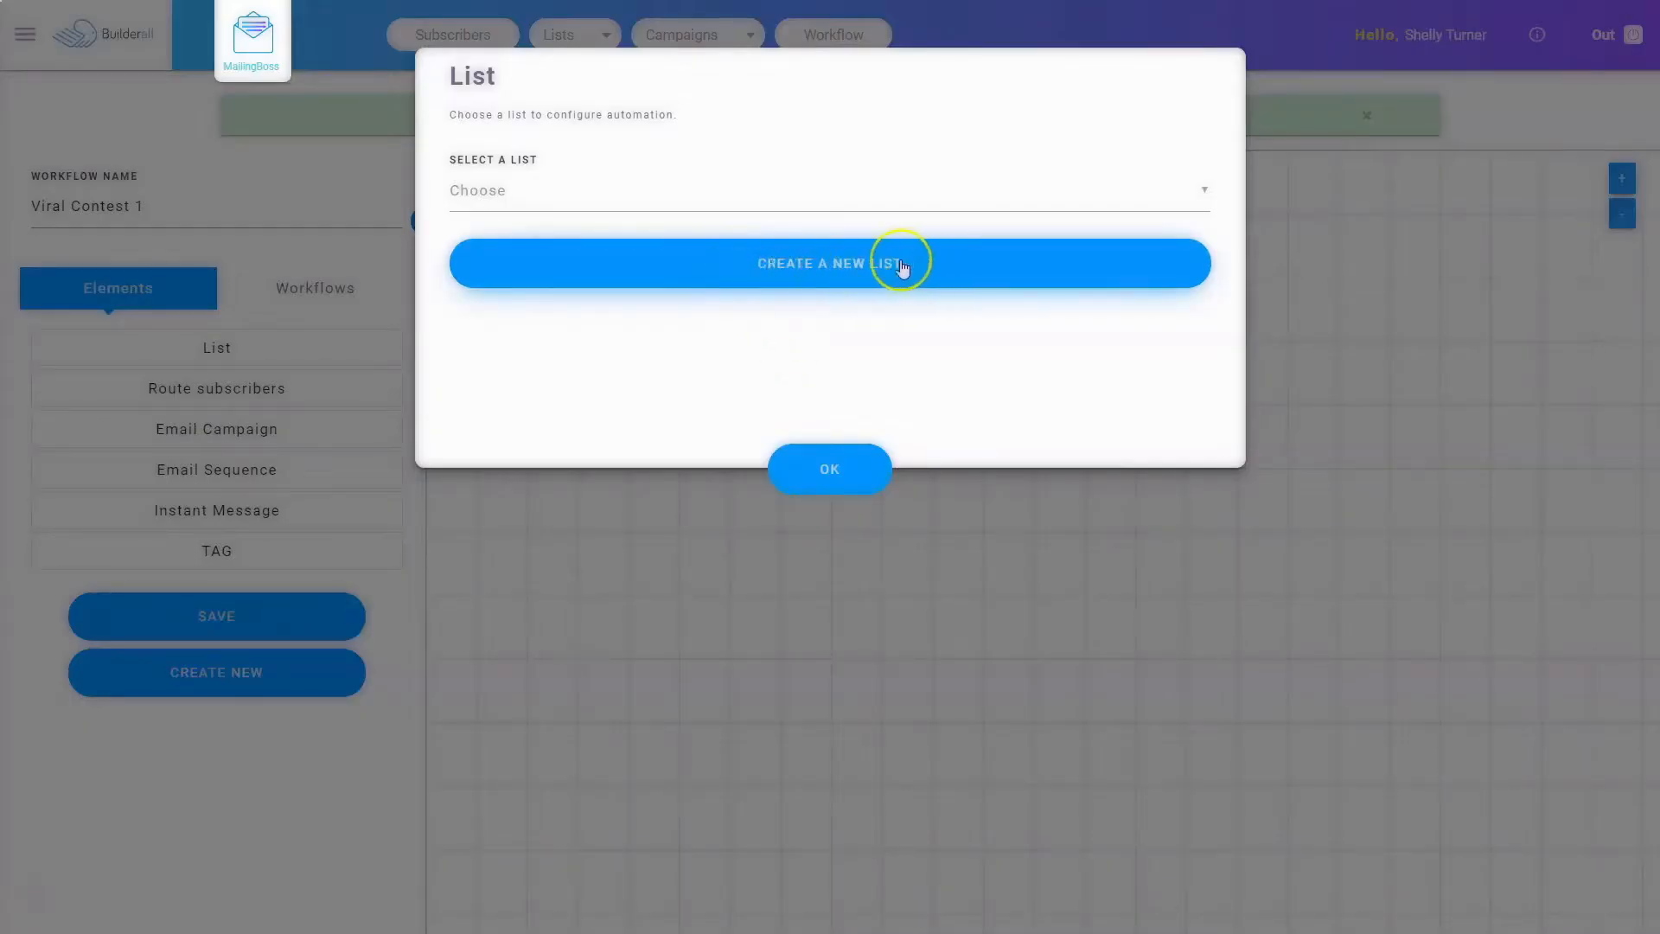
pyautogui.click(788, 262)
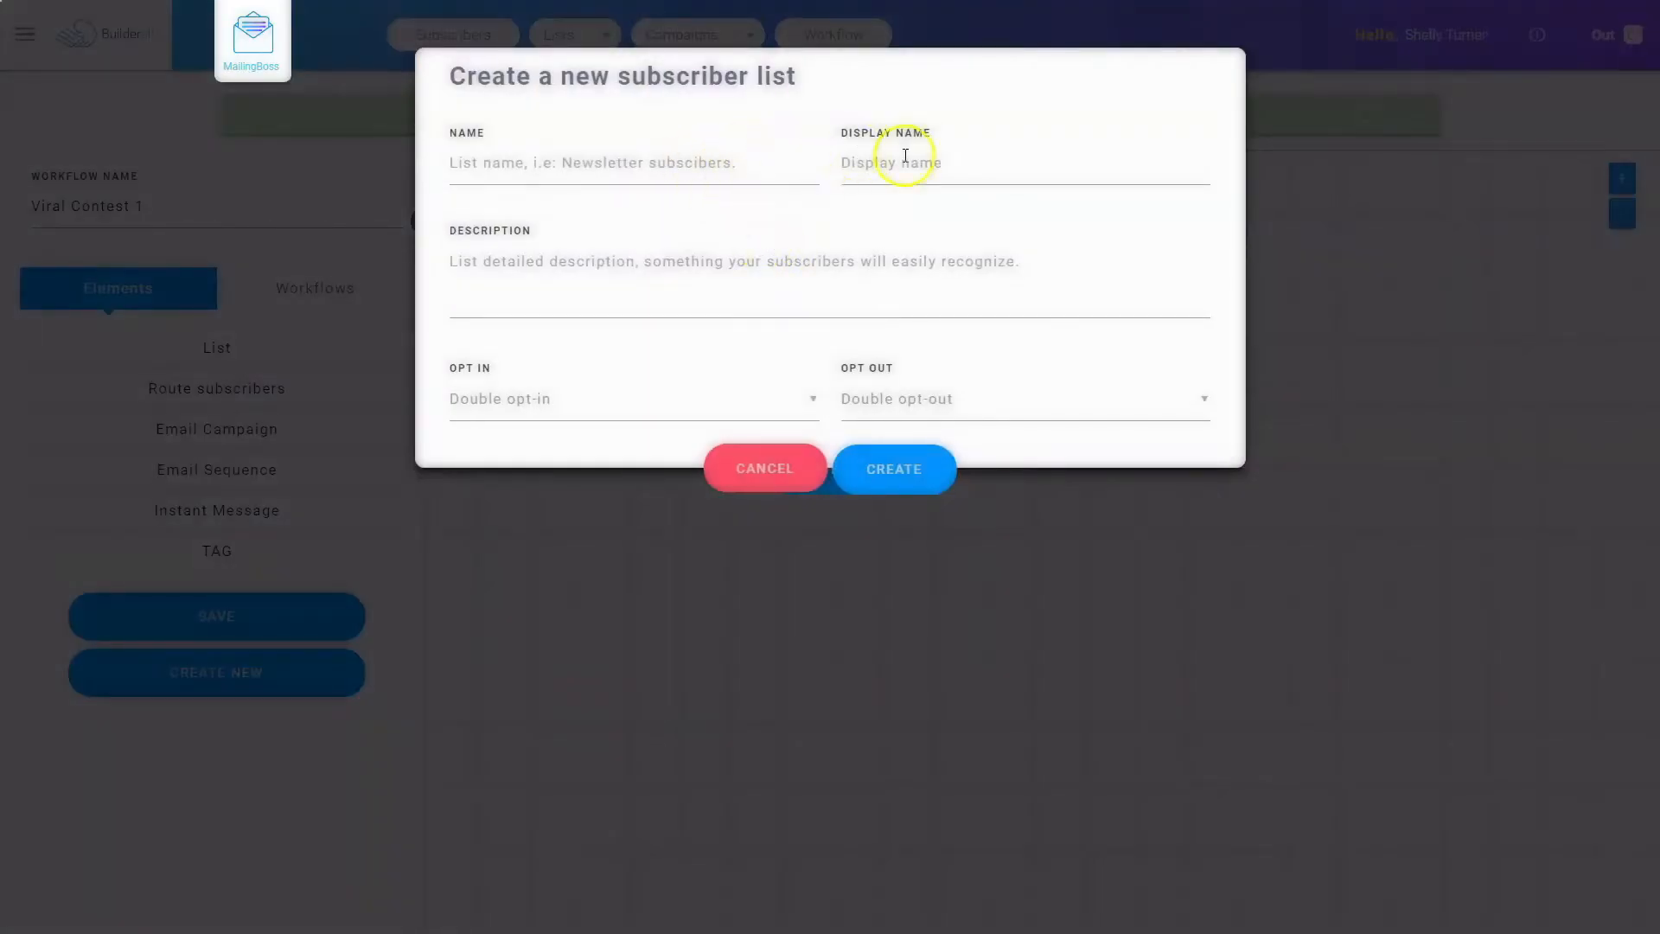
# Step: Create the subscriber list "Viral Contest 1" with matching display name and description, using Single opt-out
pyautogui.click(600, 162)
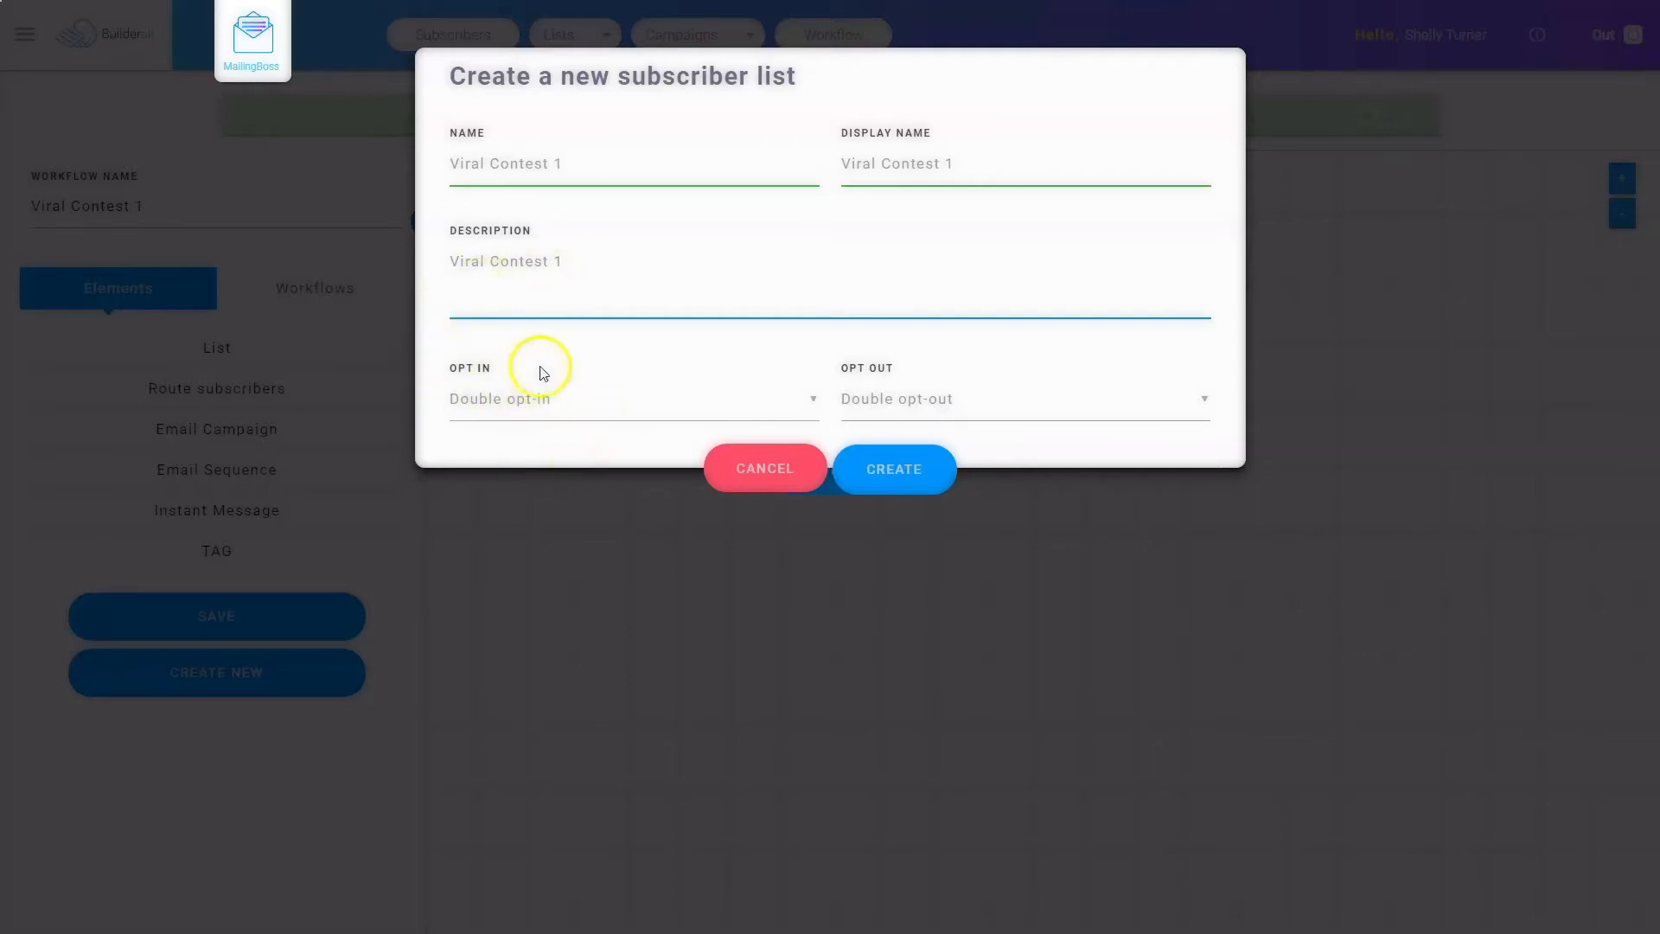
pyautogui.click(948, 402)
pyautogui.click(934, 449)
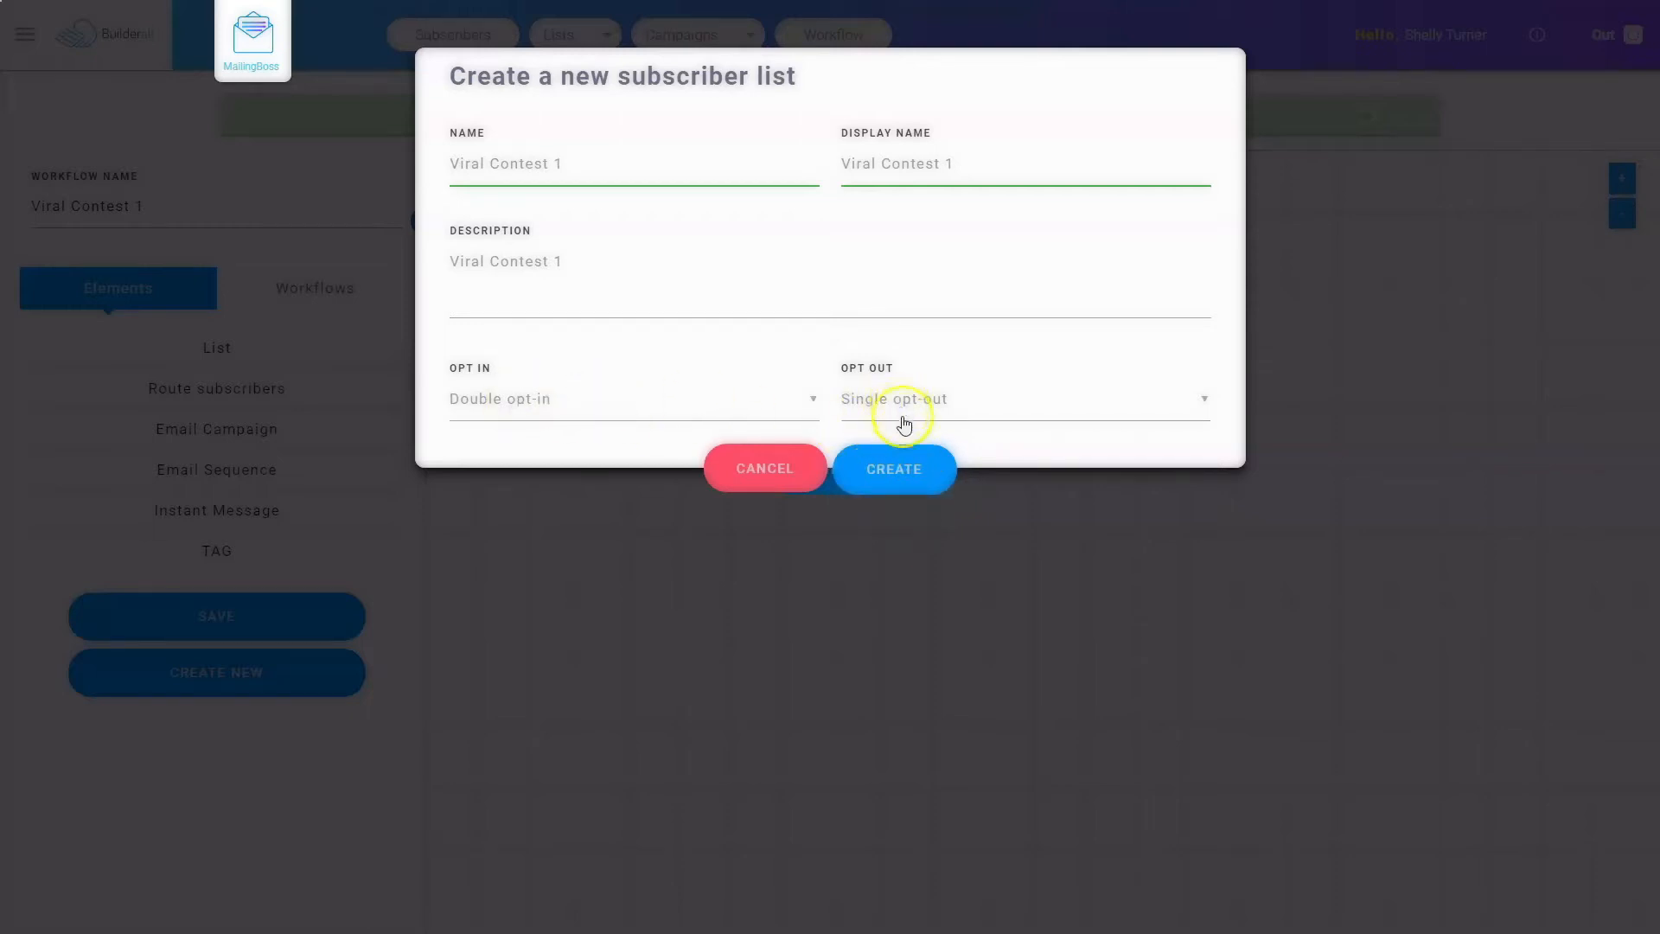
pyautogui.click(902, 478)
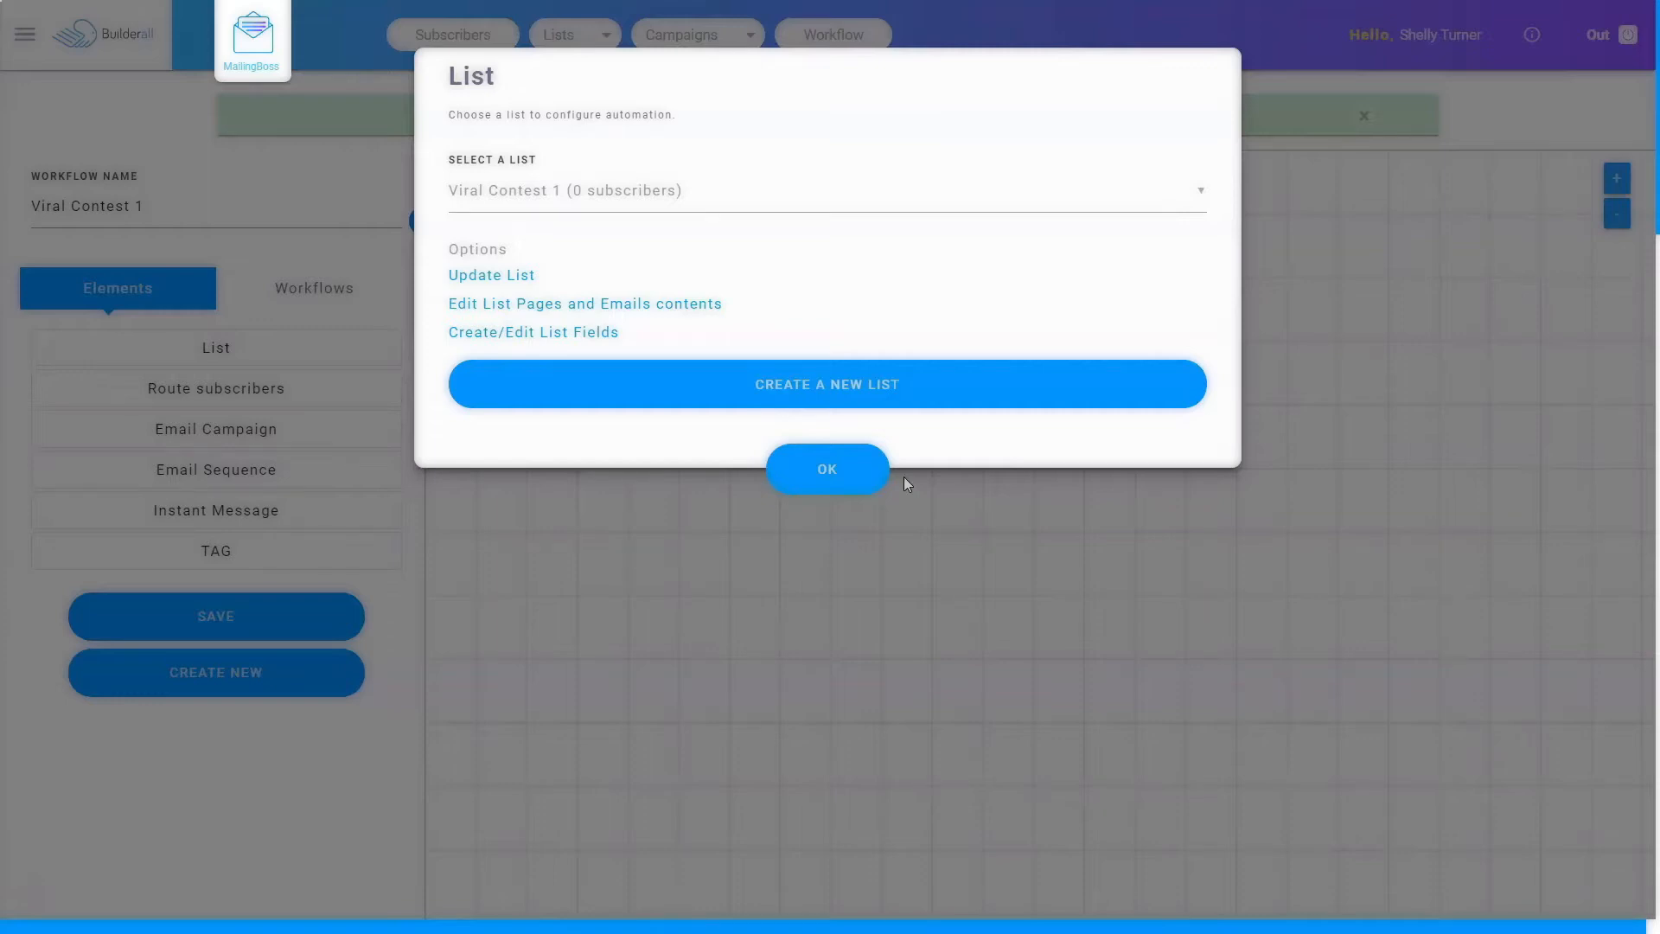
# Step: Open the new list's field settings and add a new text field
pyautogui.click(494, 277)
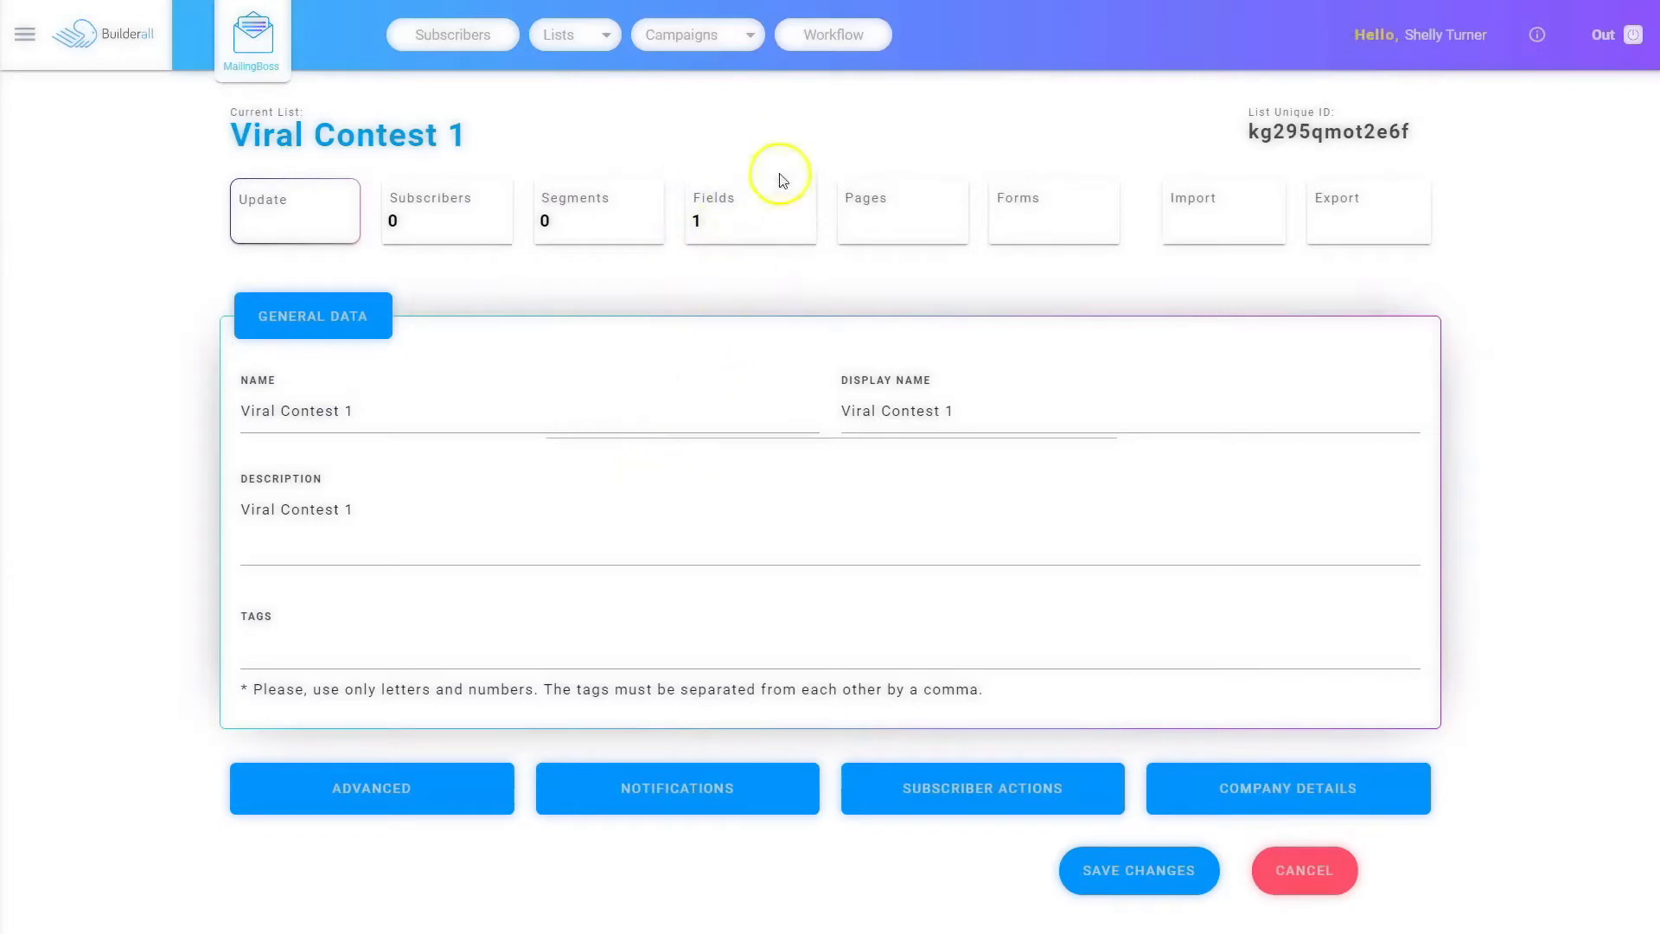
pyautogui.click(729, 204)
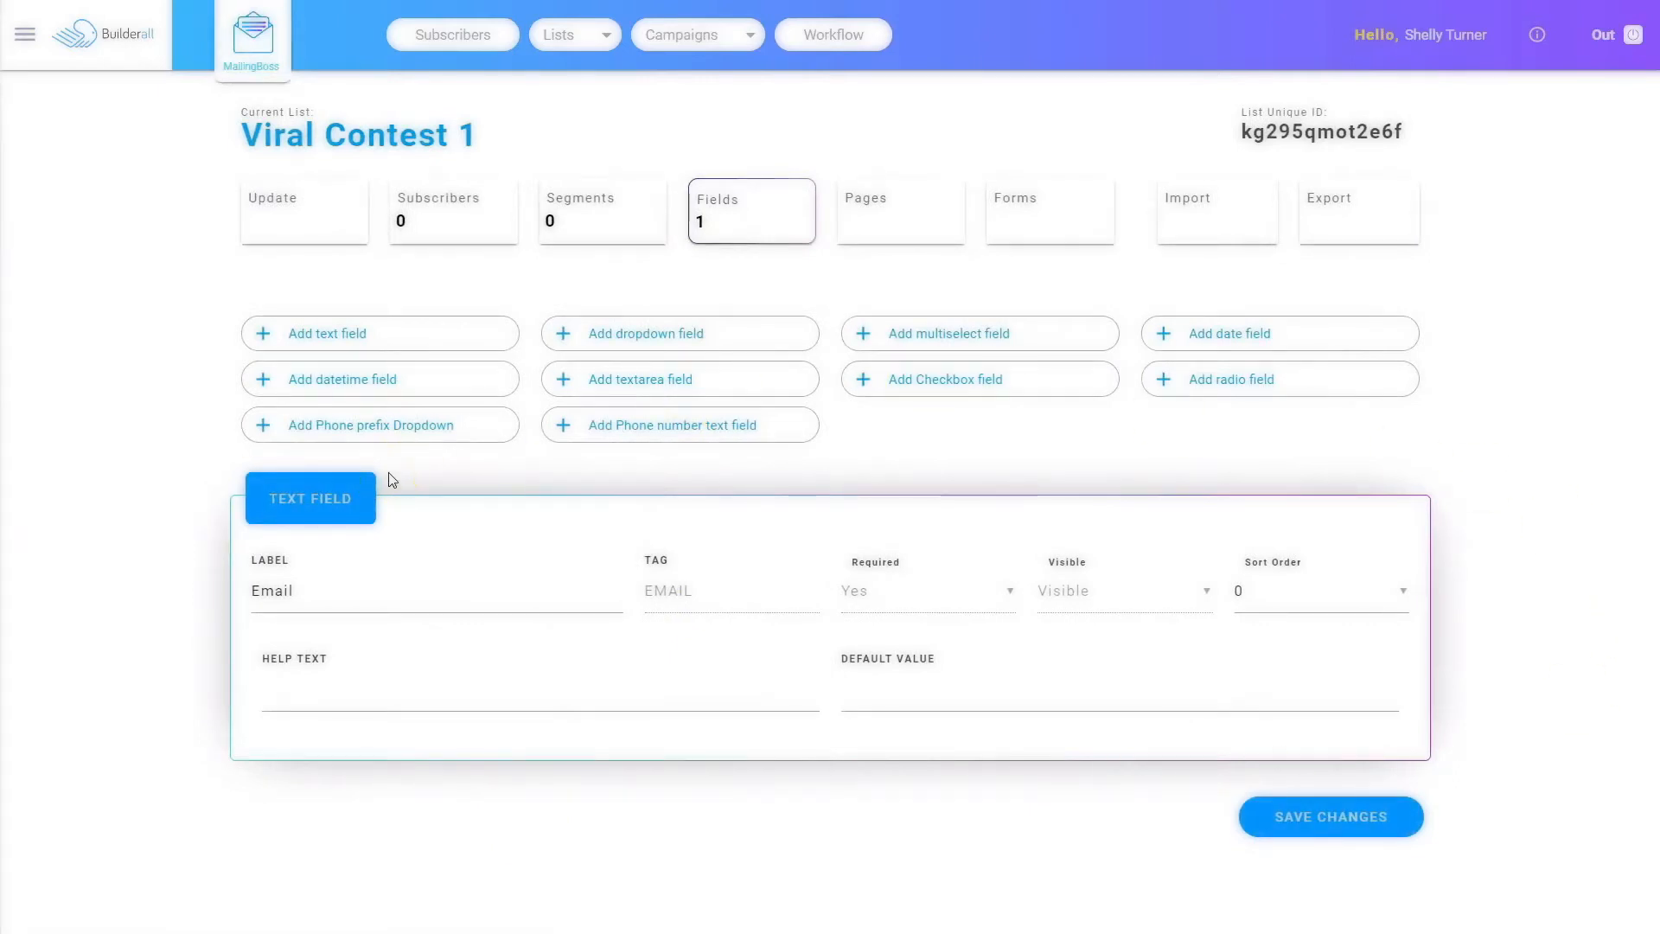
pyautogui.click(331, 341)
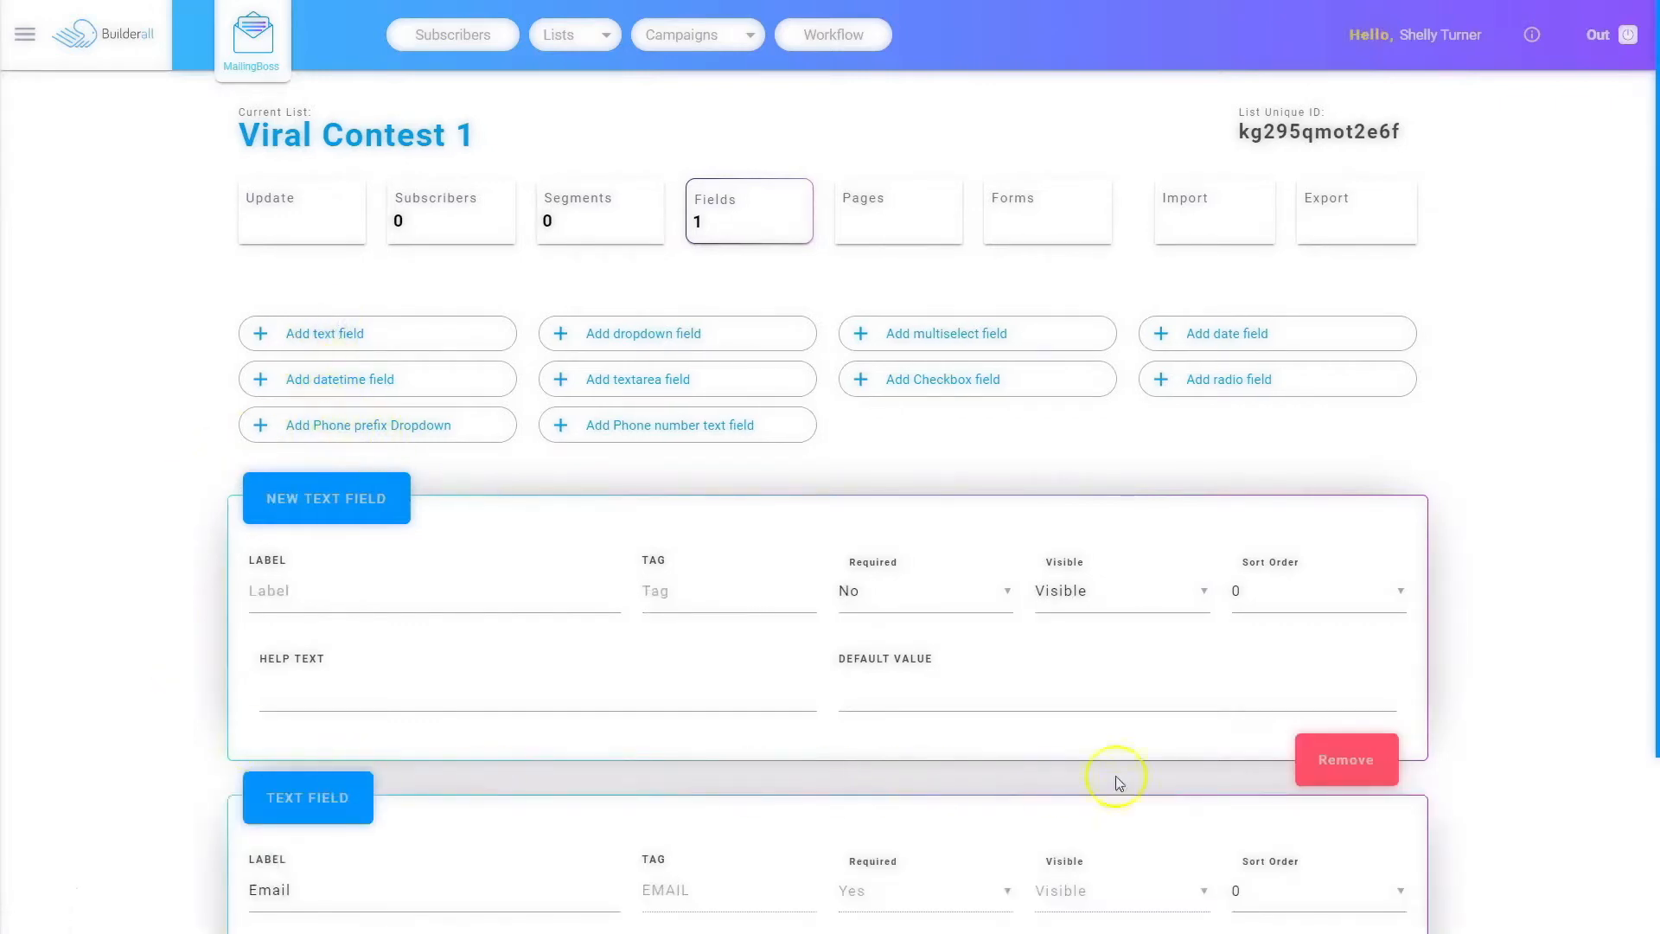
# Step: Set the new field's label to First Name, its tag to FNAME, and make it required
pyautogui.click(337, 601)
pyautogui.write('First Name')
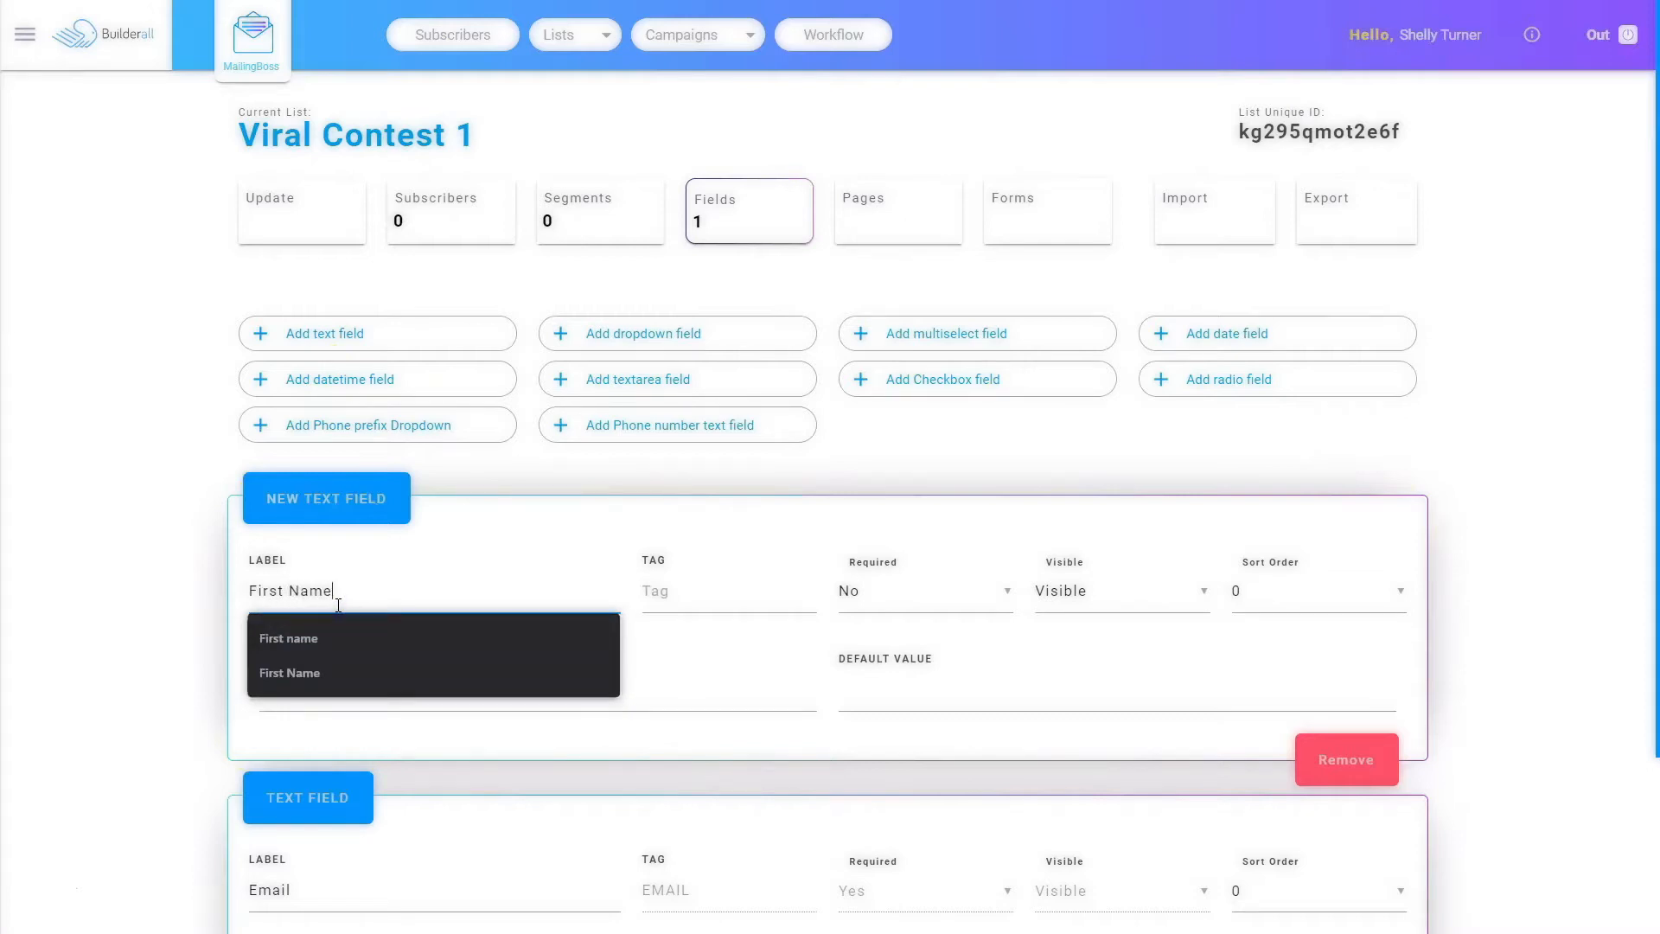
pyautogui.press('Tab')
pyautogui.write('FNAME')
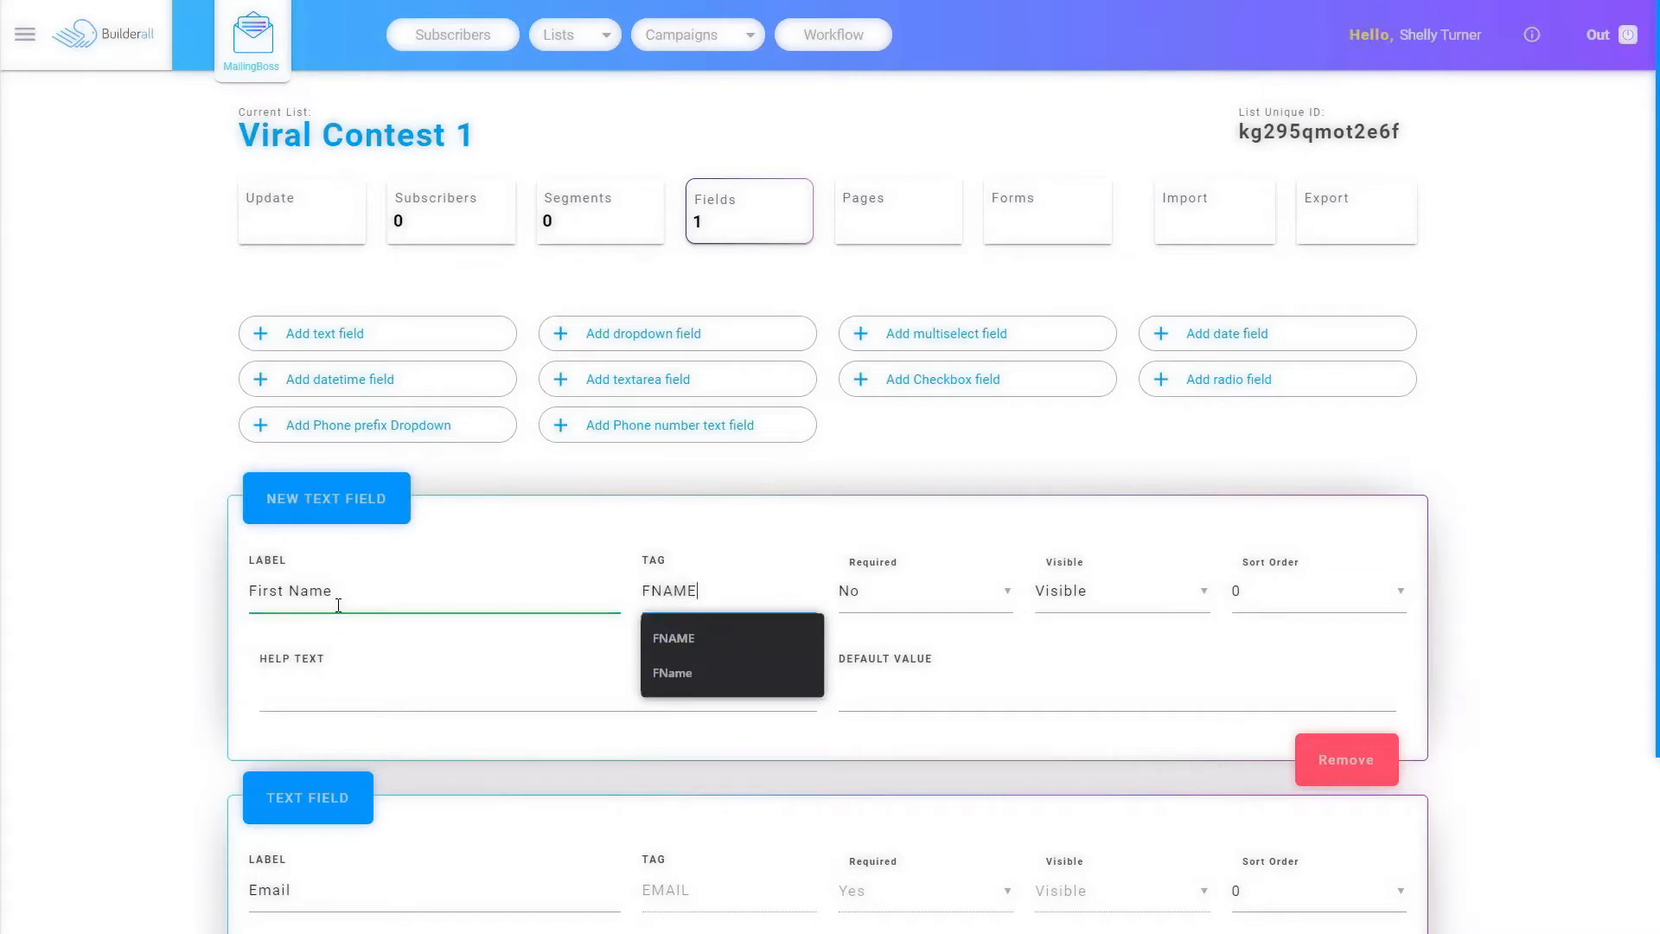
pyautogui.click(896, 598)
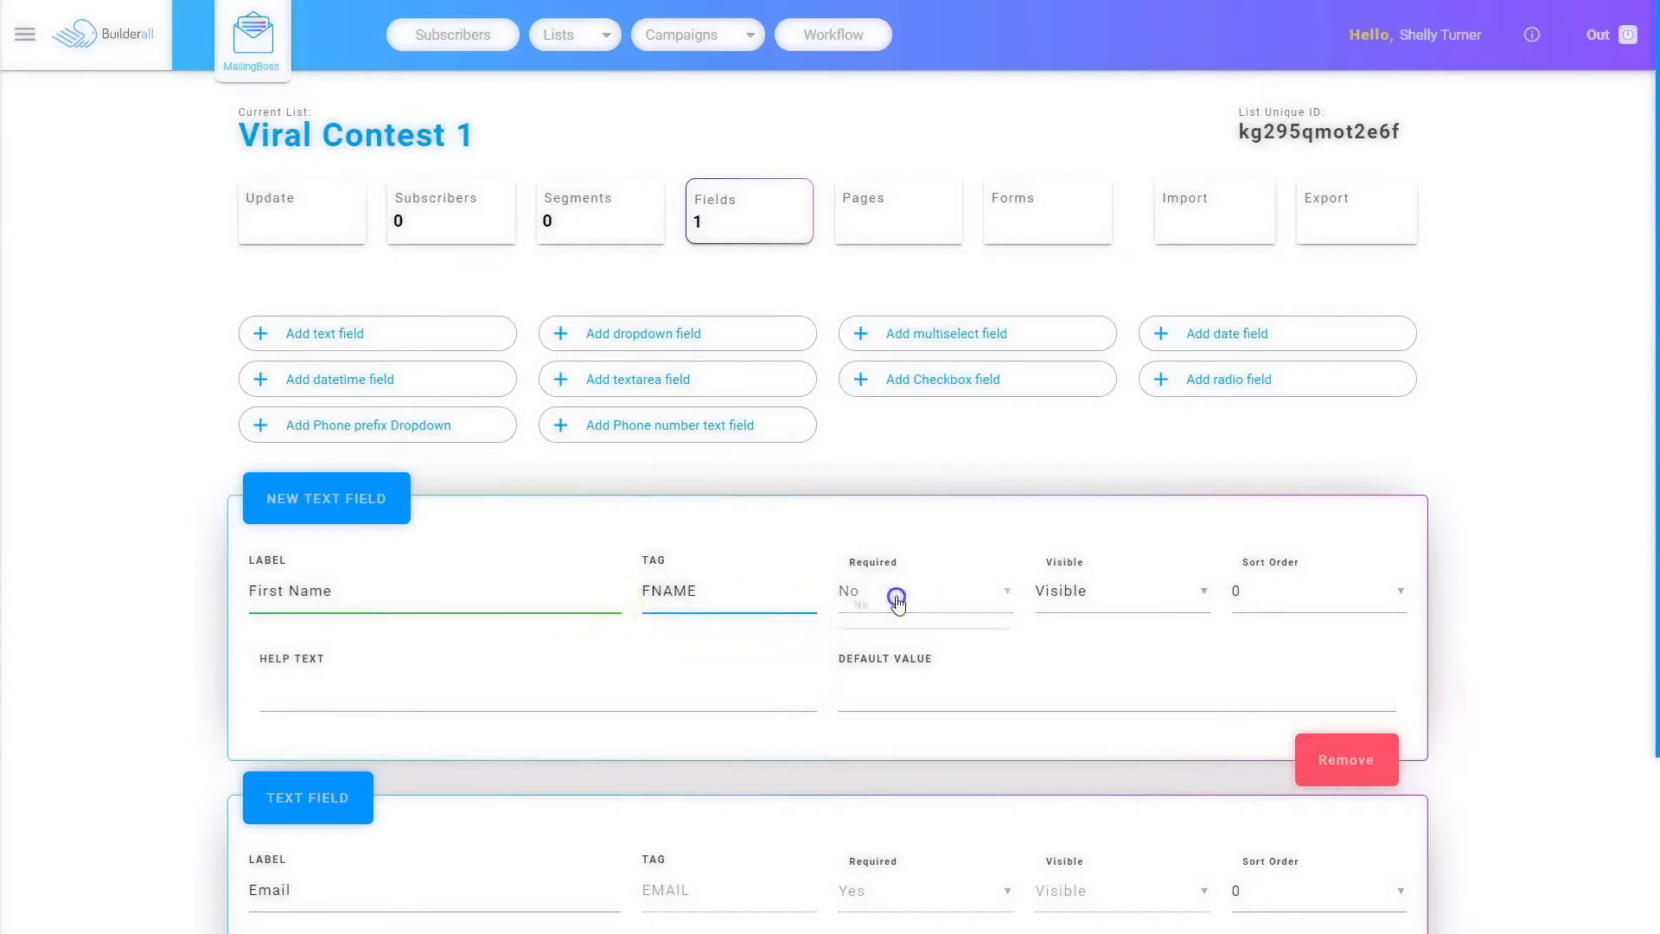
pyautogui.click(884, 591)
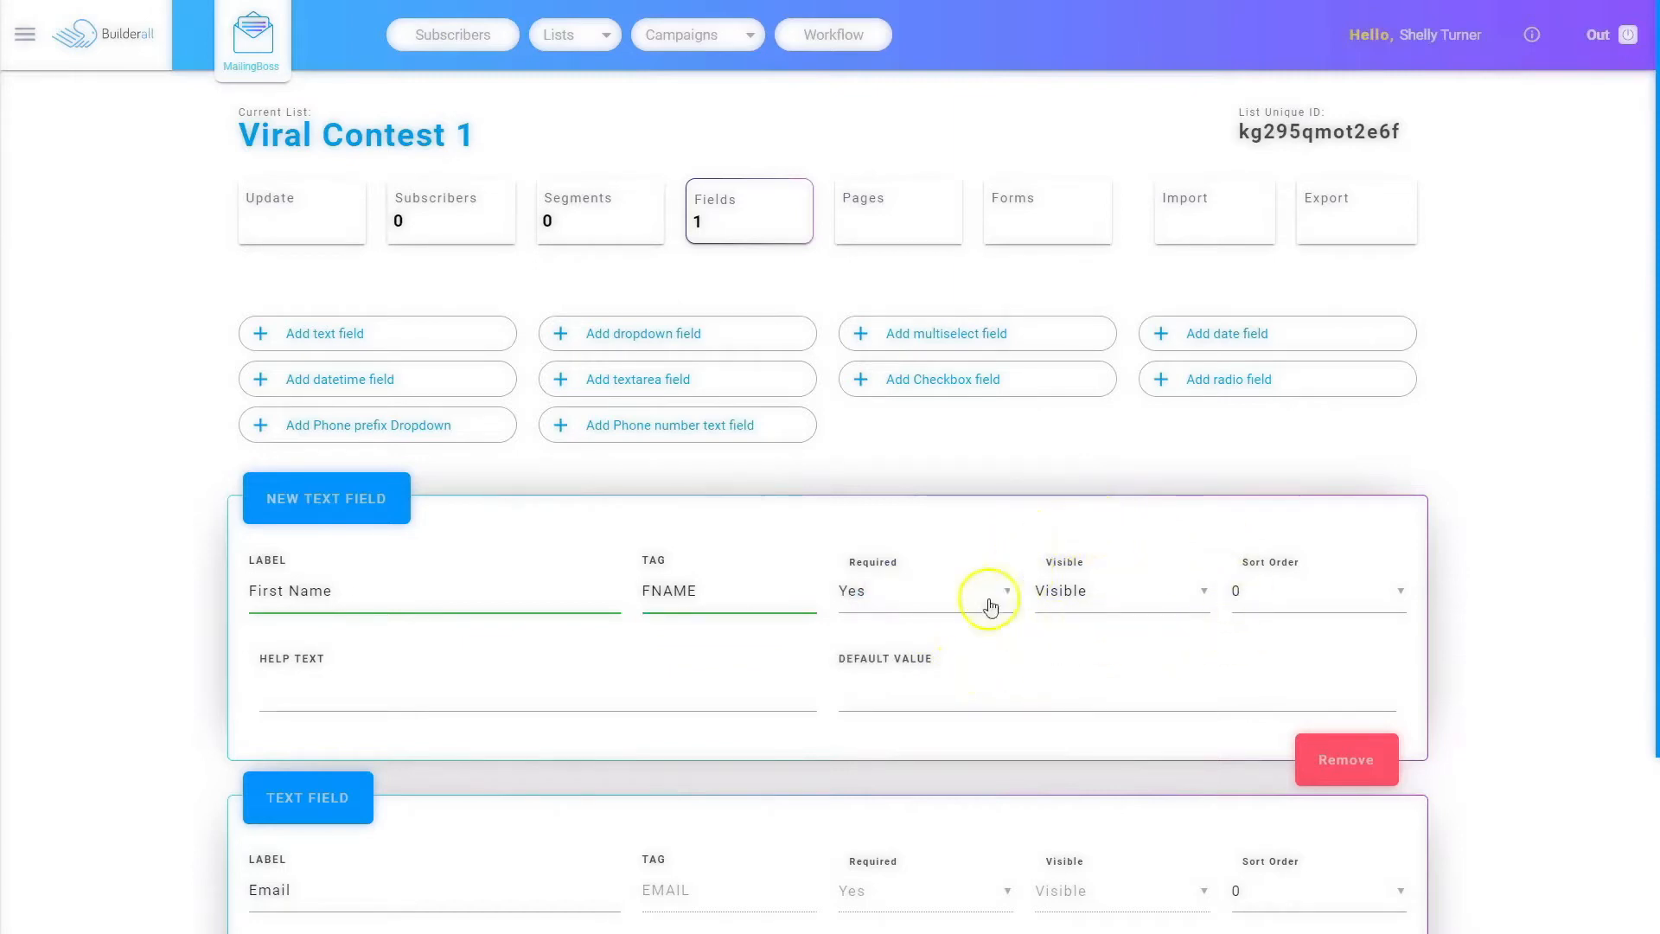
# Step: Set the sort order to 1 for First Name and 2 for Email, then save the field changes
pyautogui.scroll(-1, 912, 723)
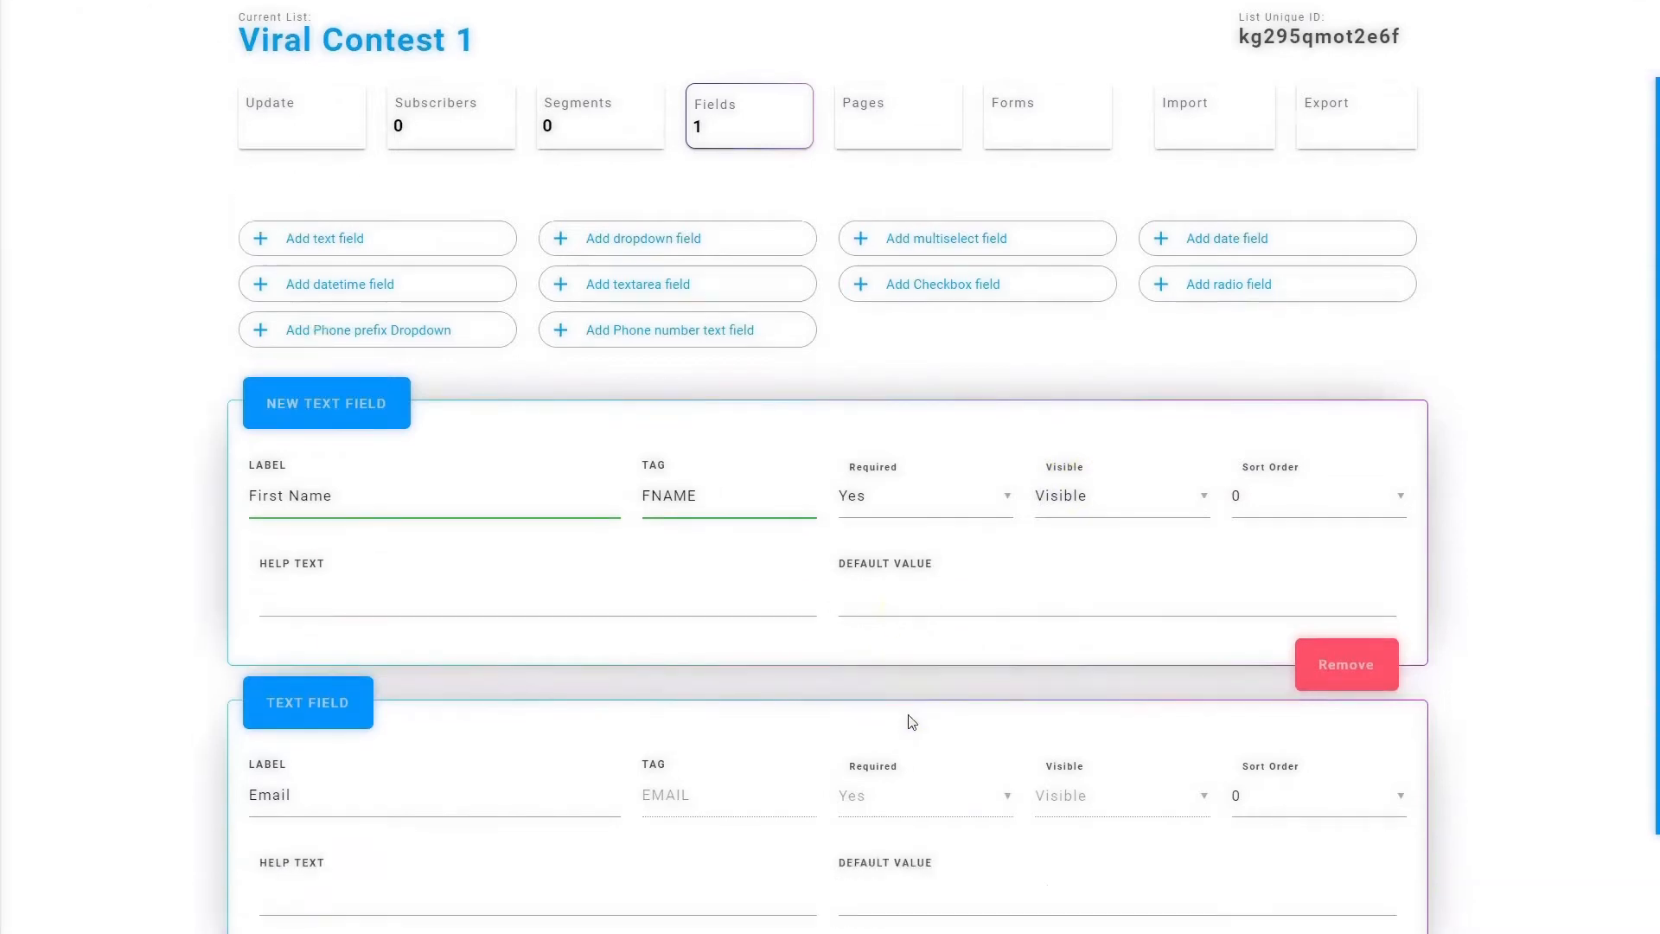
pyautogui.scroll(-1, 912, 722)
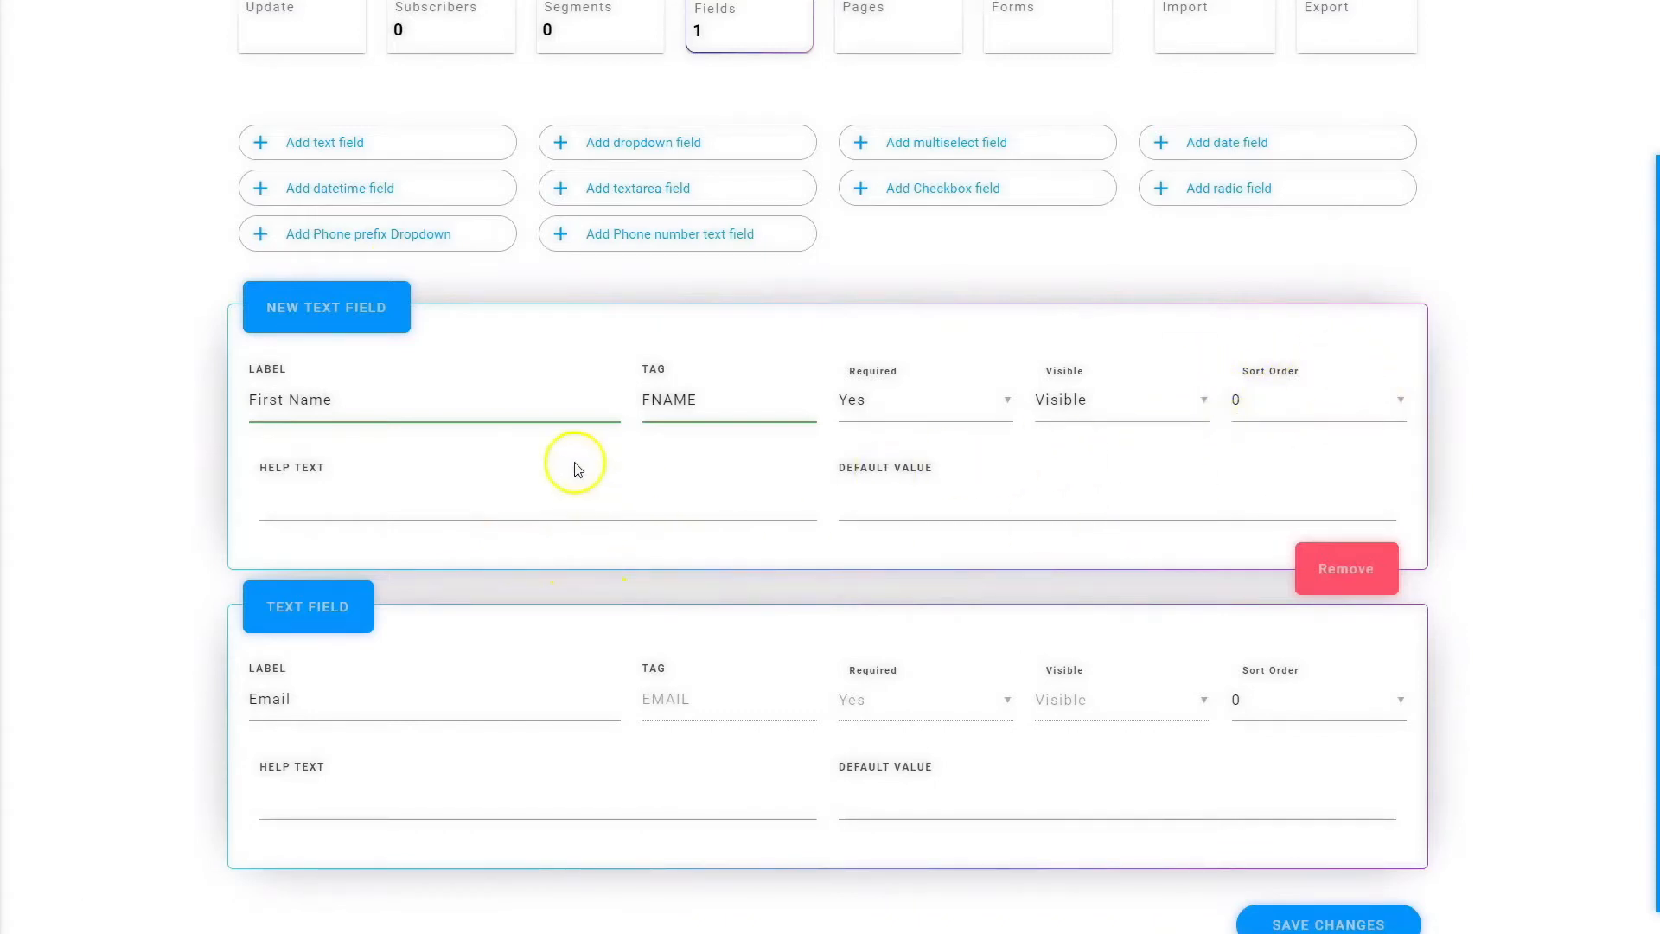
pyautogui.click(1311, 401)
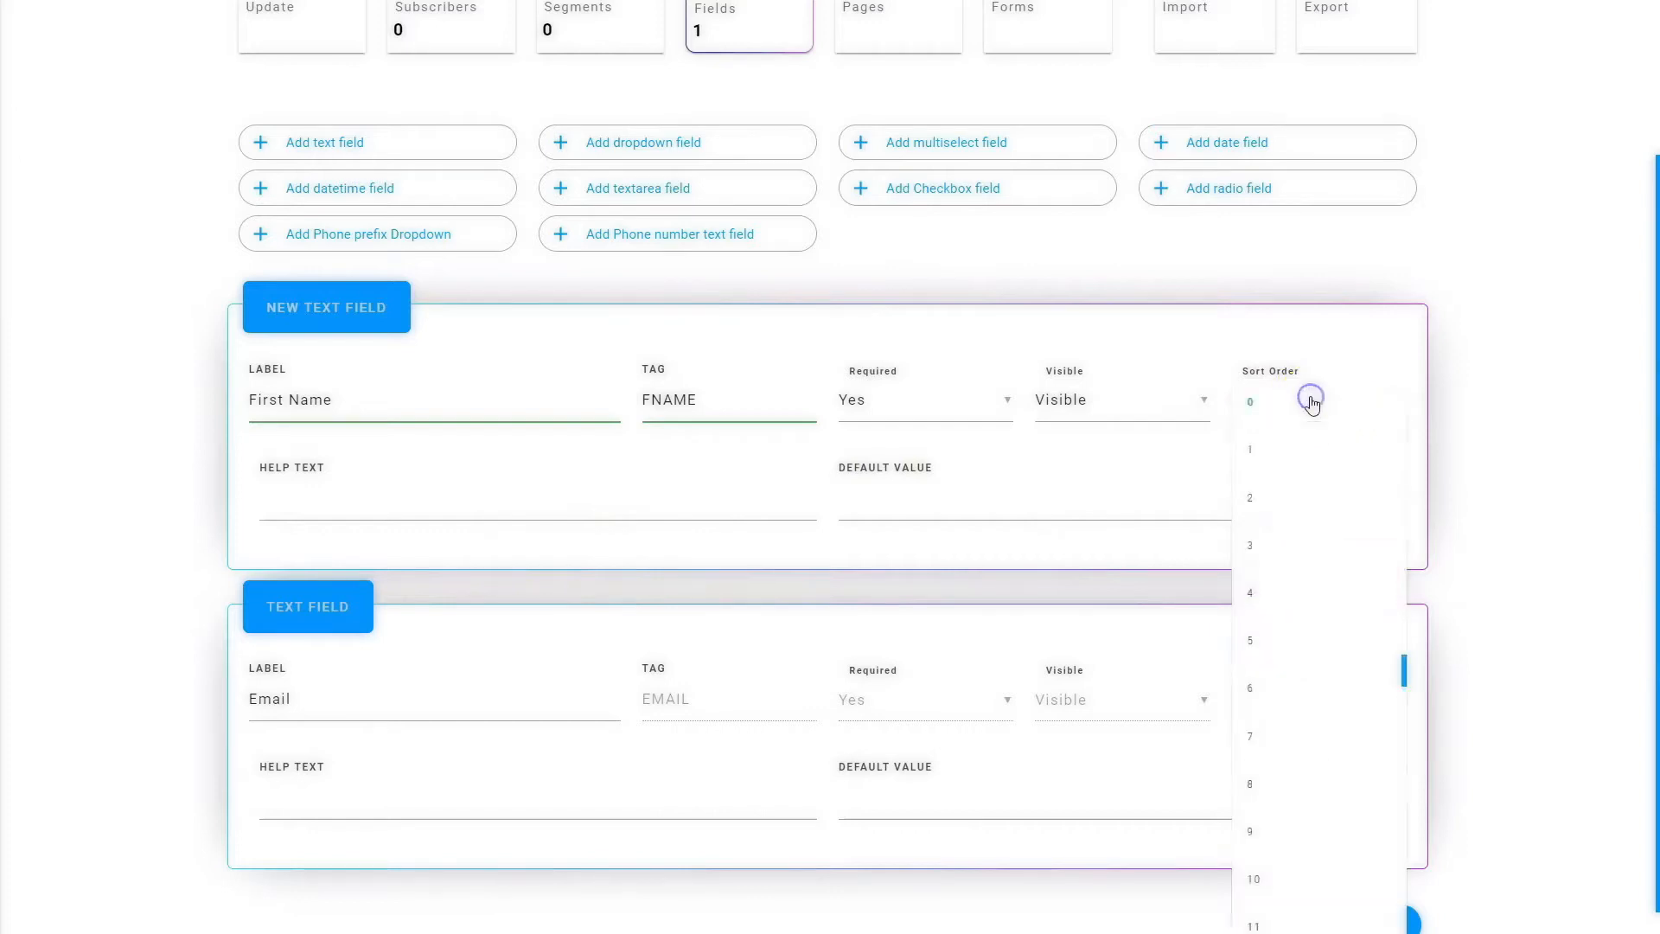
pyautogui.click(1279, 449)
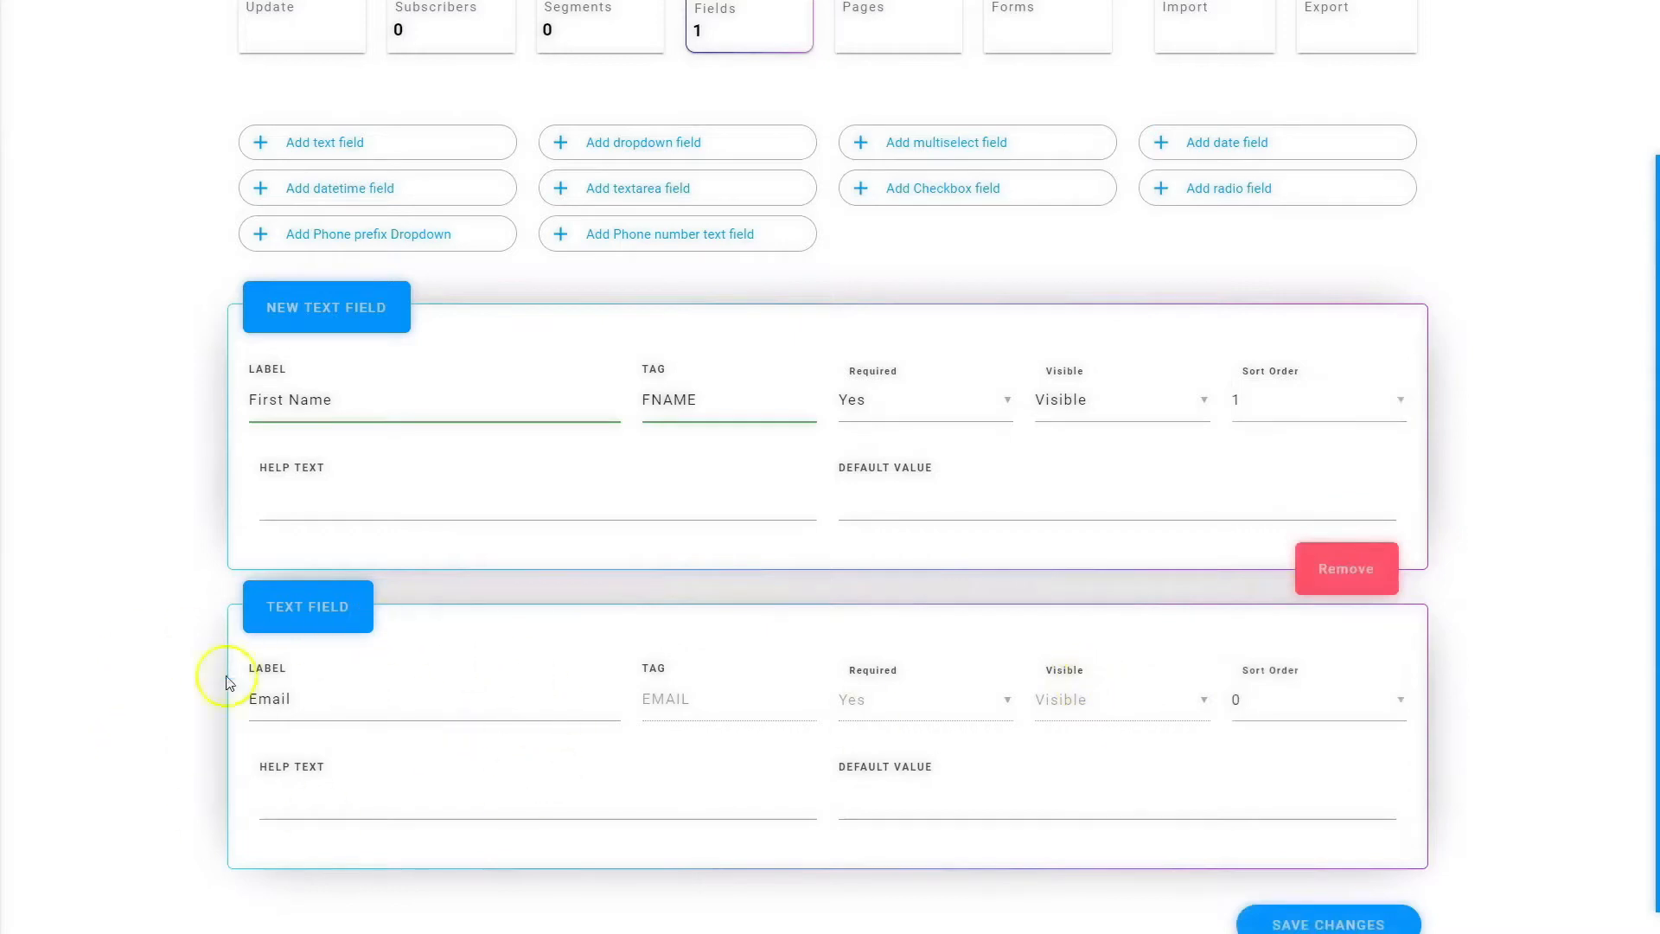
pyautogui.click(1295, 706)
pyautogui.click(1279, 220)
pyautogui.scroll(-1, 1182, 767)
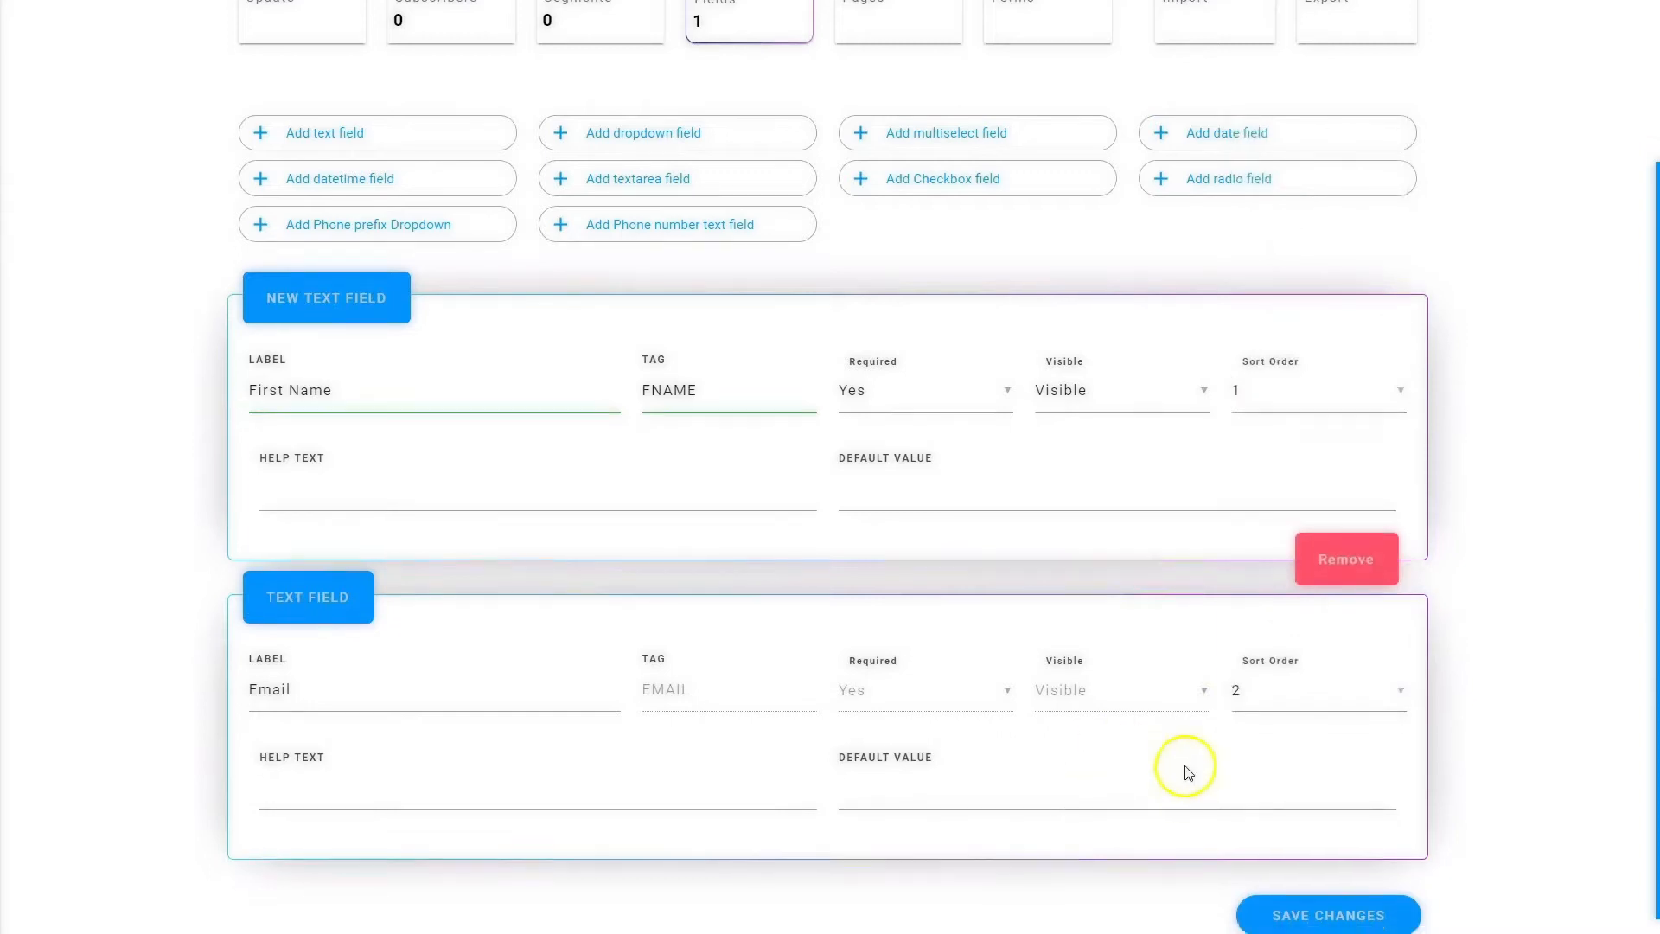
pyautogui.click(1326, 899)
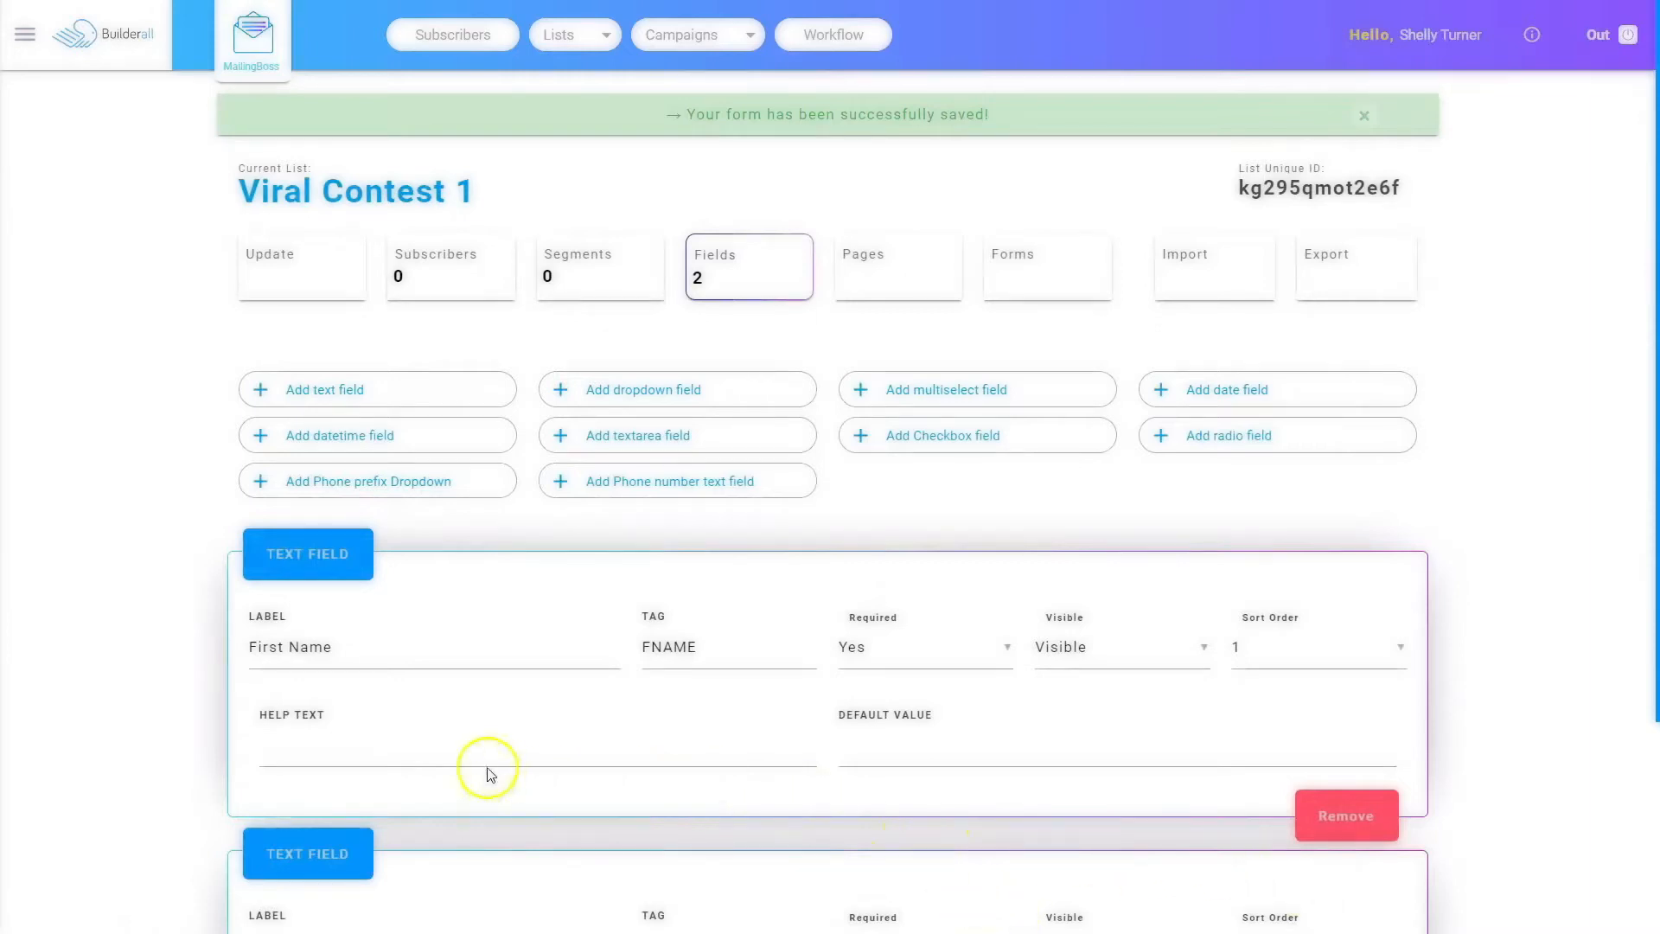
# Step: Open the list's advanced settings and inspect the Ranking List option
pyautogui.click(277, 264)
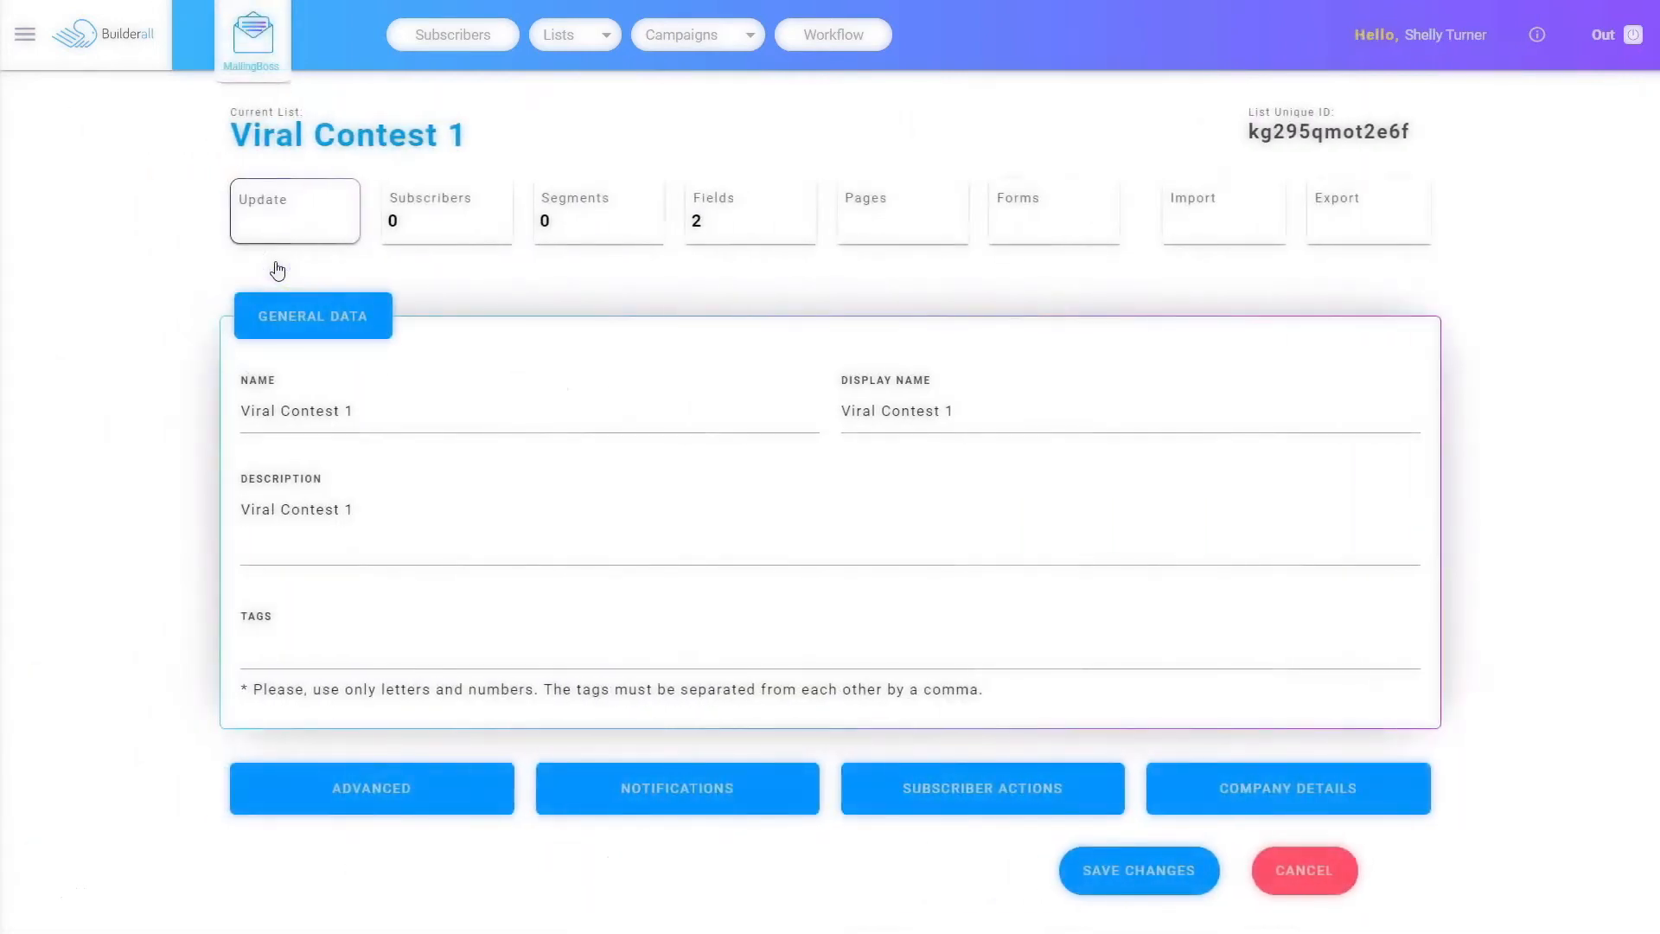
pyautogui.click(374, 786)
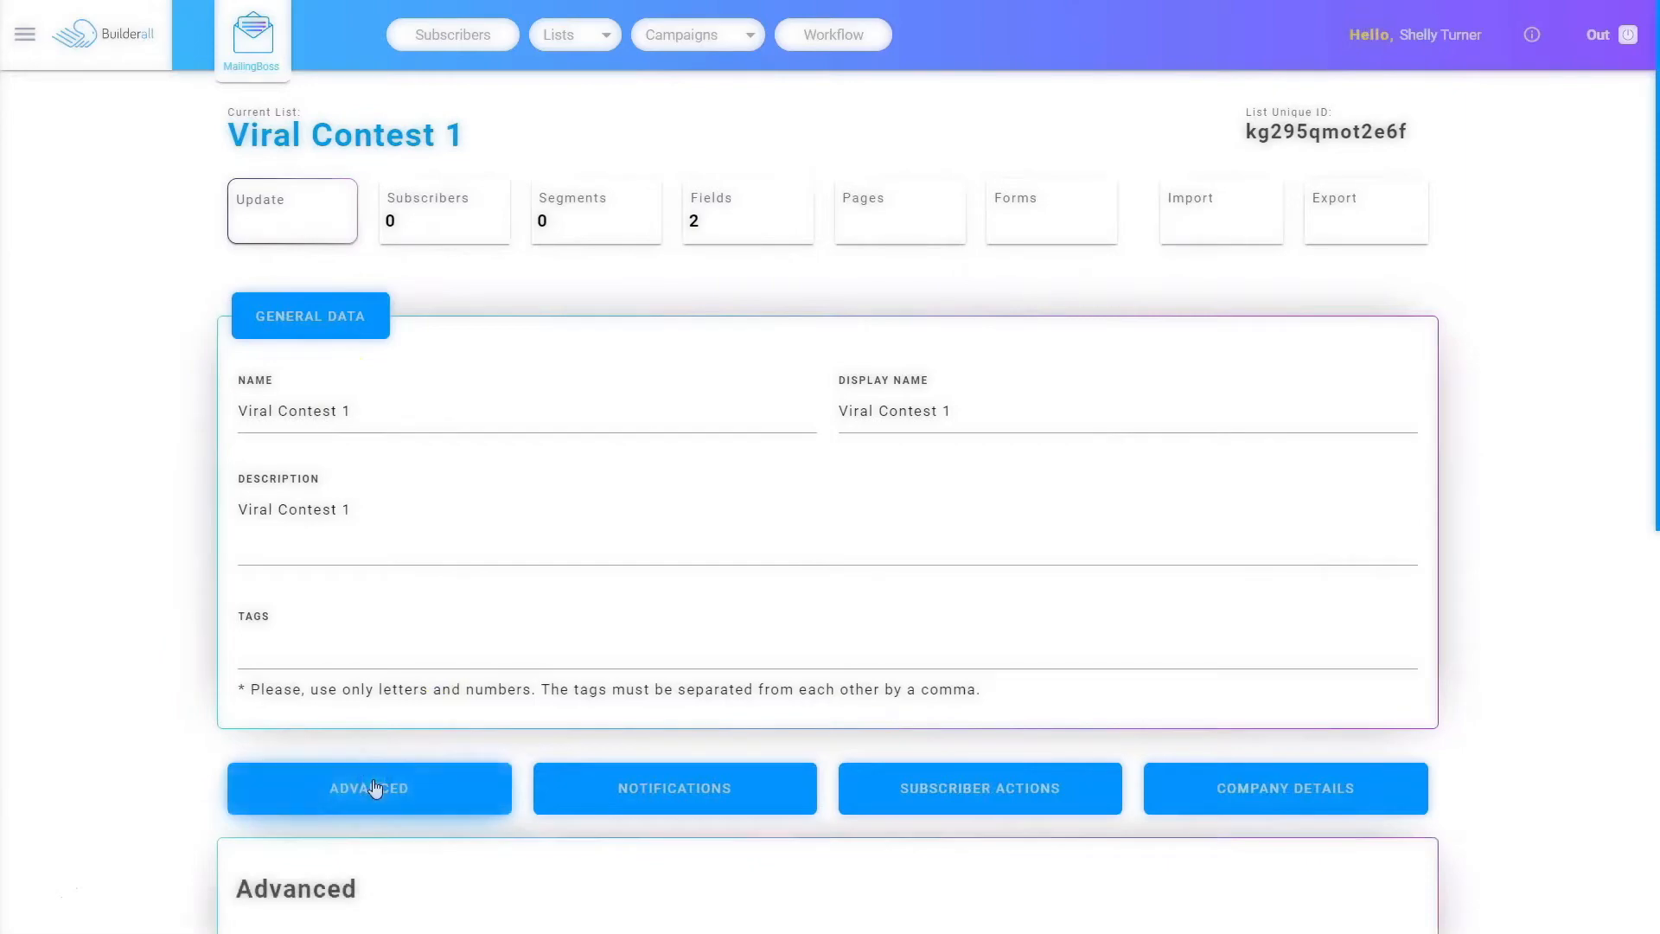
pyautogui.scroll(-3, 376, 787)
pyautogui.scroll(-5, 376, 785)
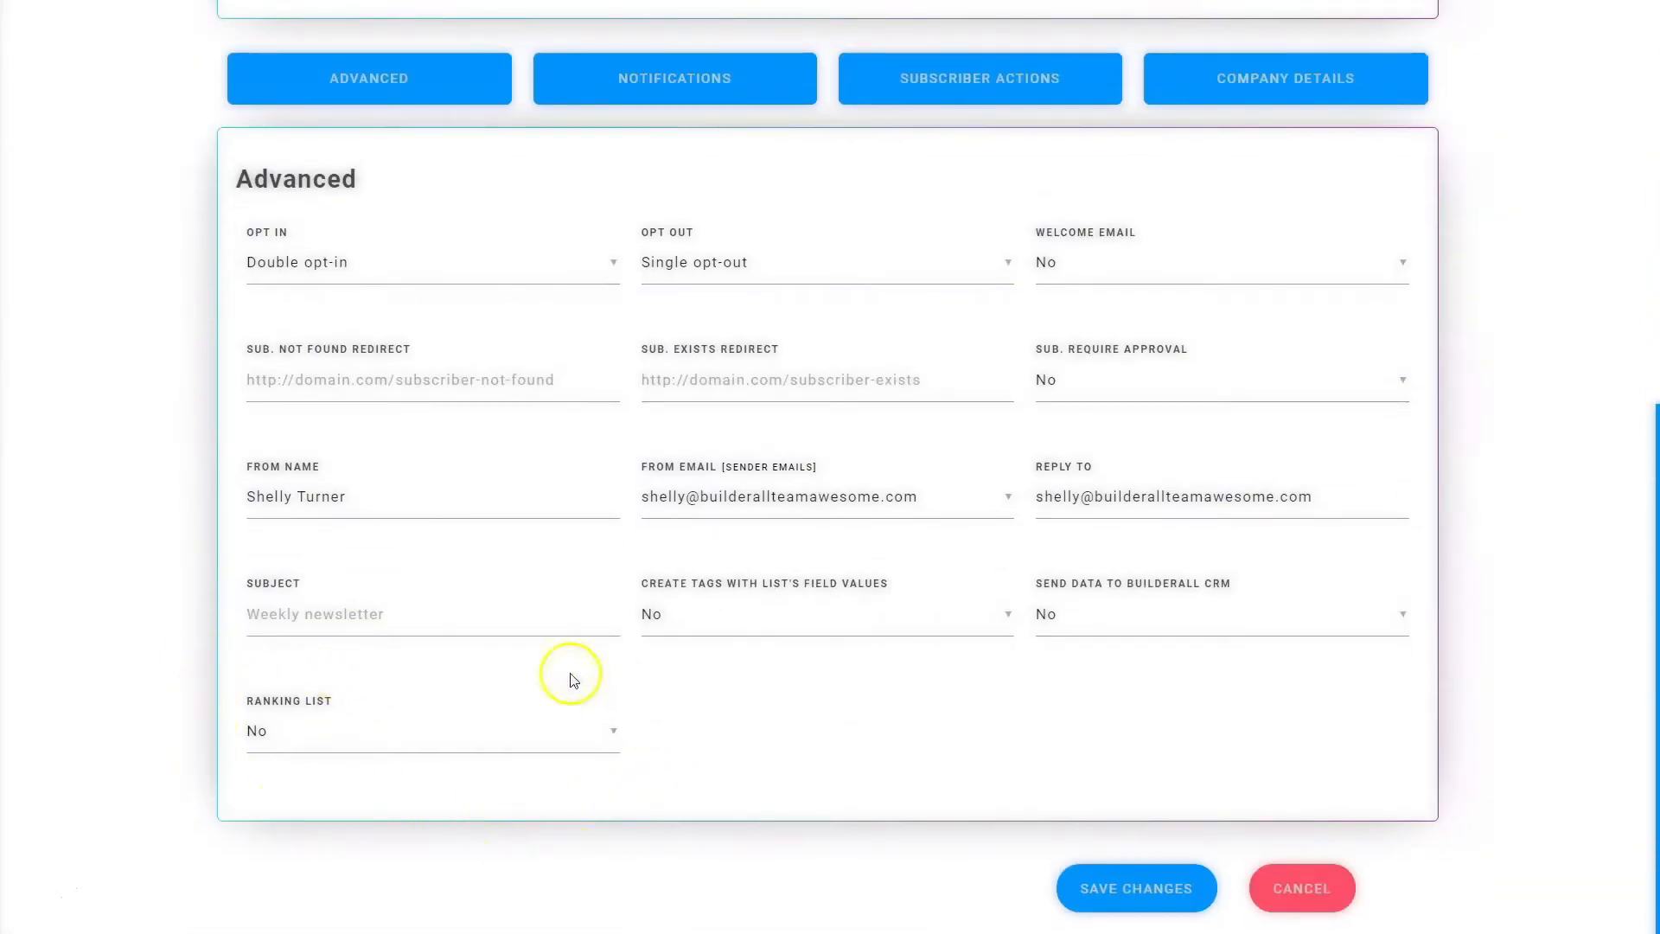
pyautogui.click(289, 739)
pyautogui.click(291, 734)
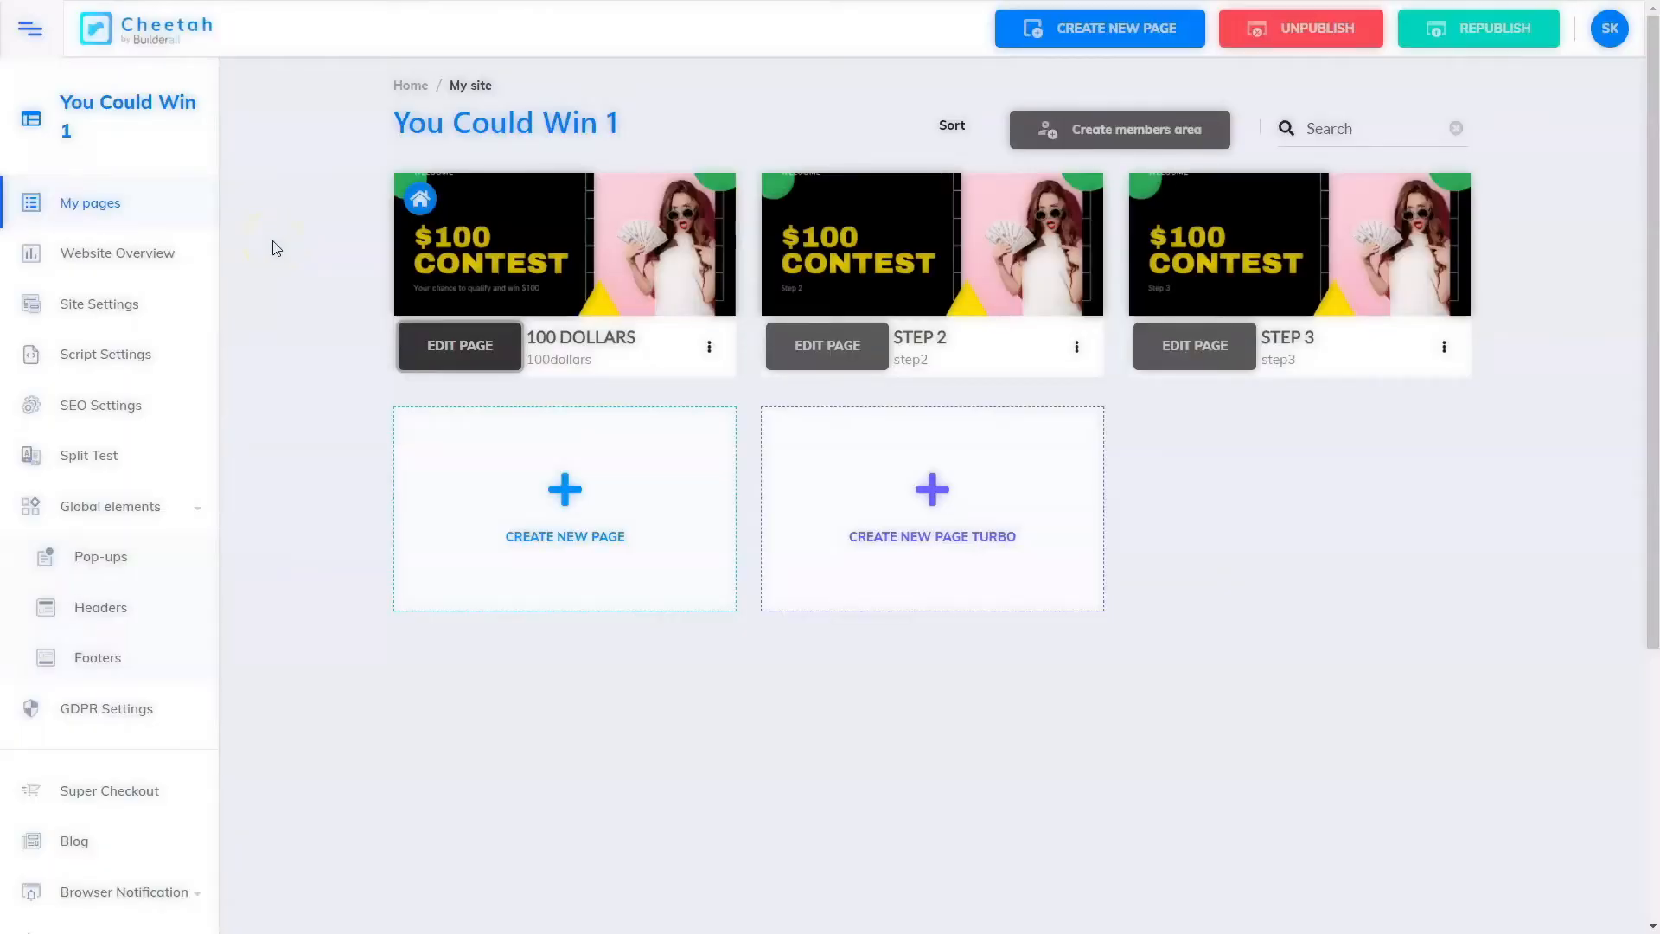
# Step: In Cheetah, open the 100 DOLLARS page of the You Could Win 1 site for editing
pyautogui.moveTo(635, 299)
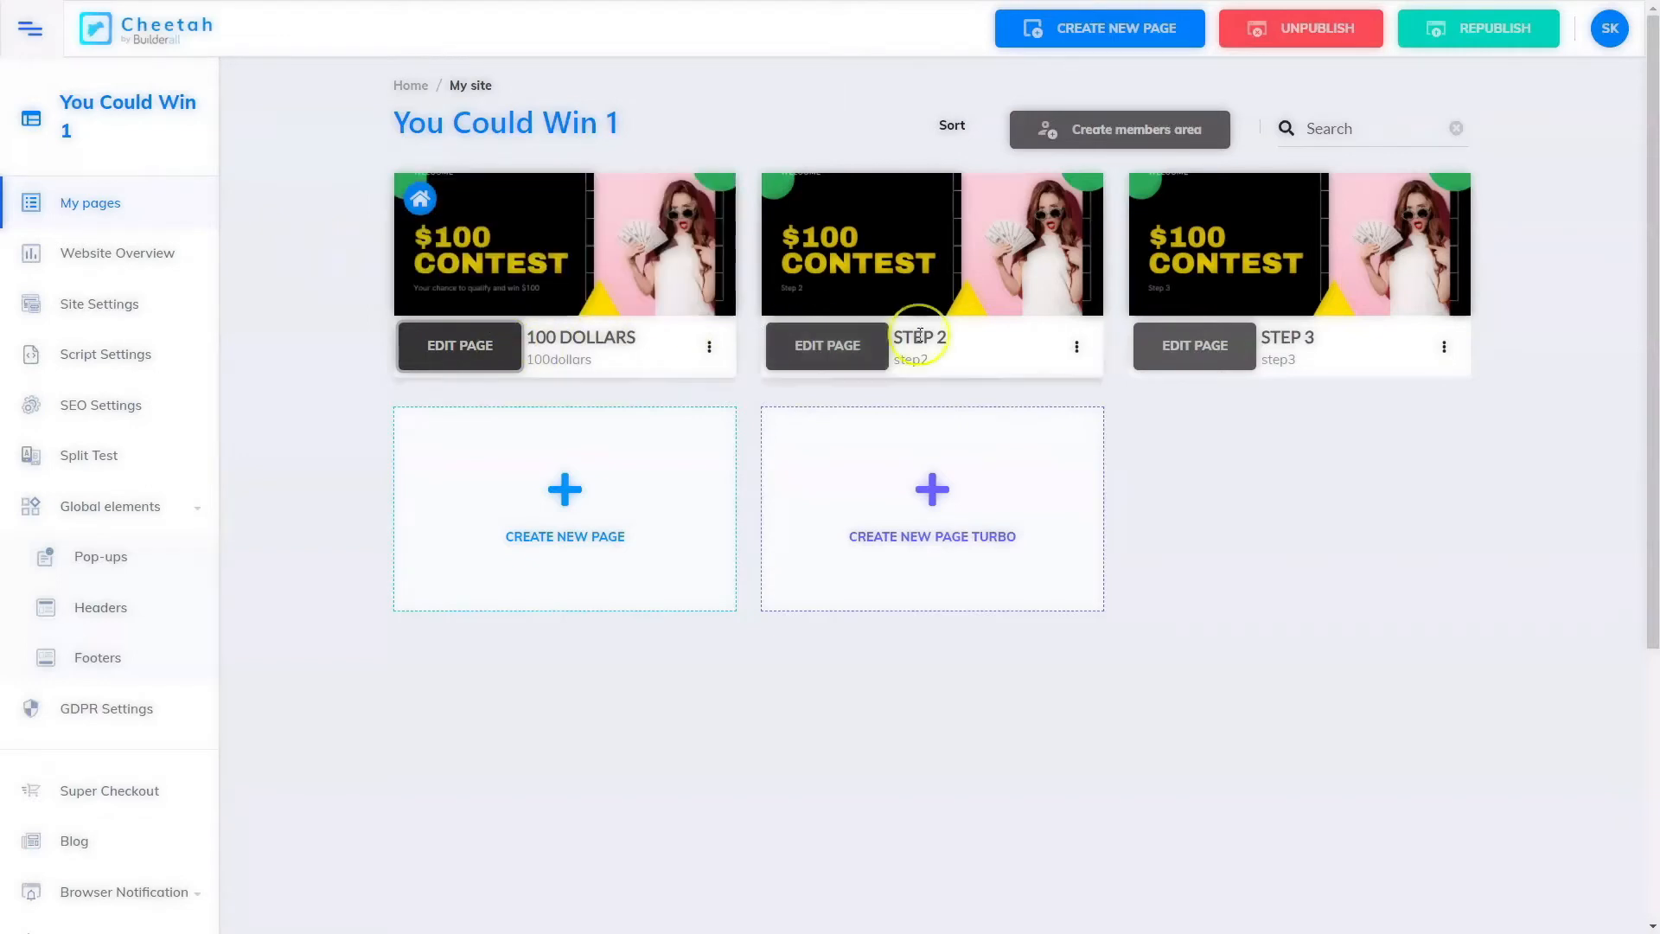
pyautogui.moveTo(858, 262)
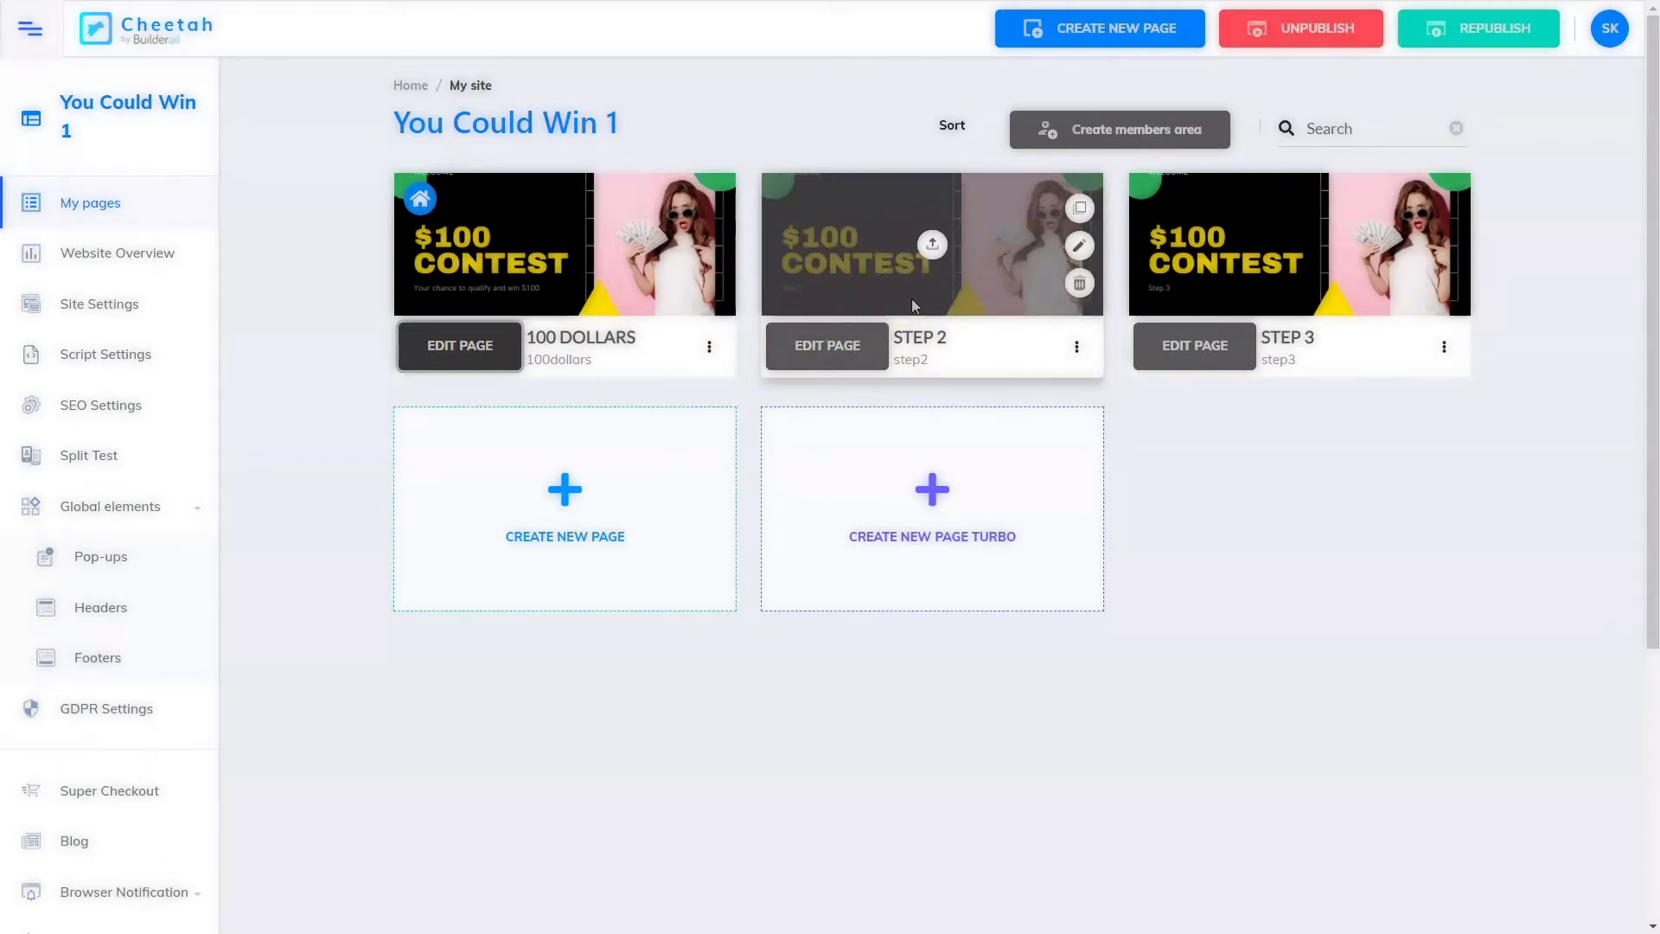
pyautogui.moveTo(1297, 202)
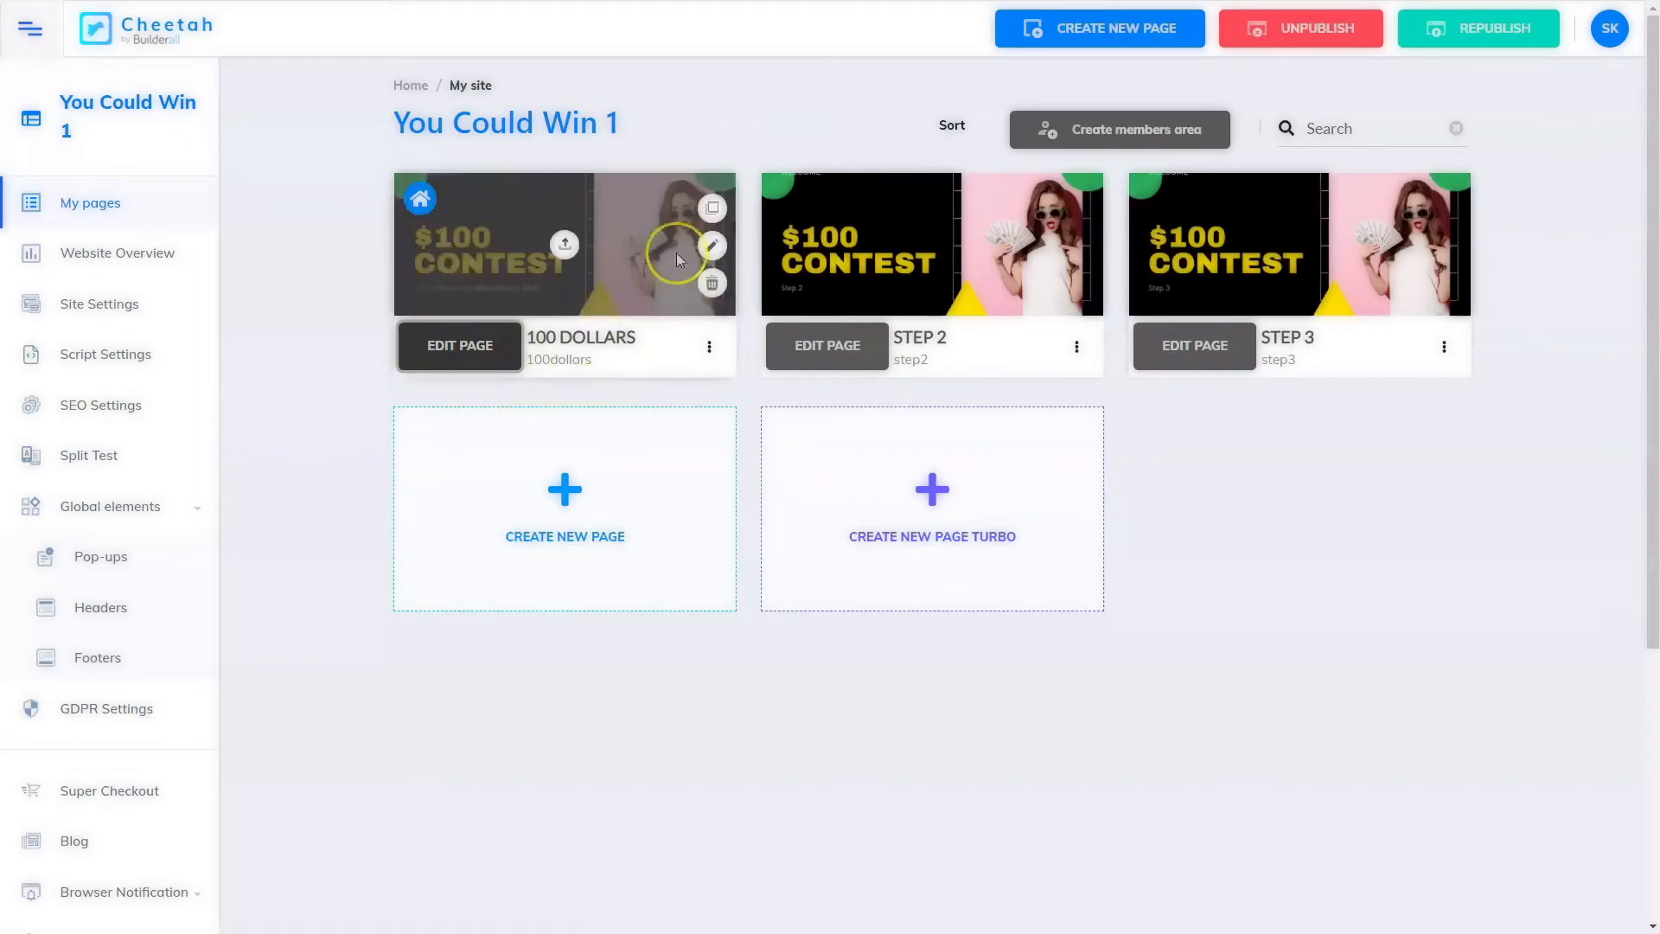
pyautogui.click(461, 345)
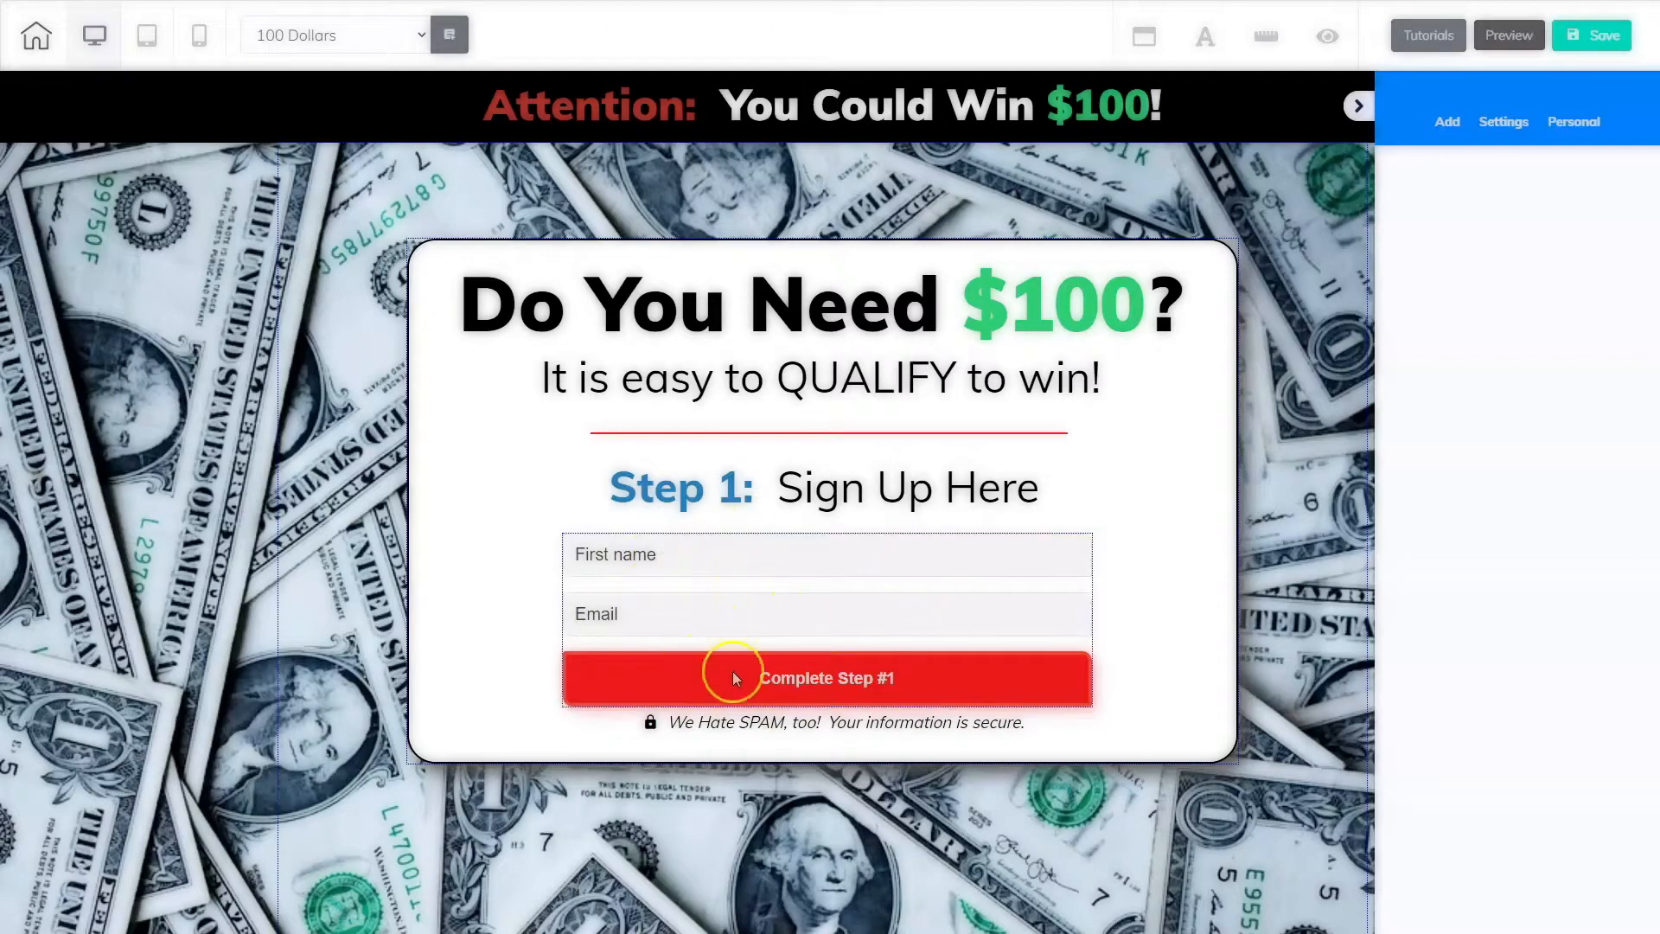
# Step: Select the signup form on the page and browse the available page elements
pyautogui.click(795, 623)
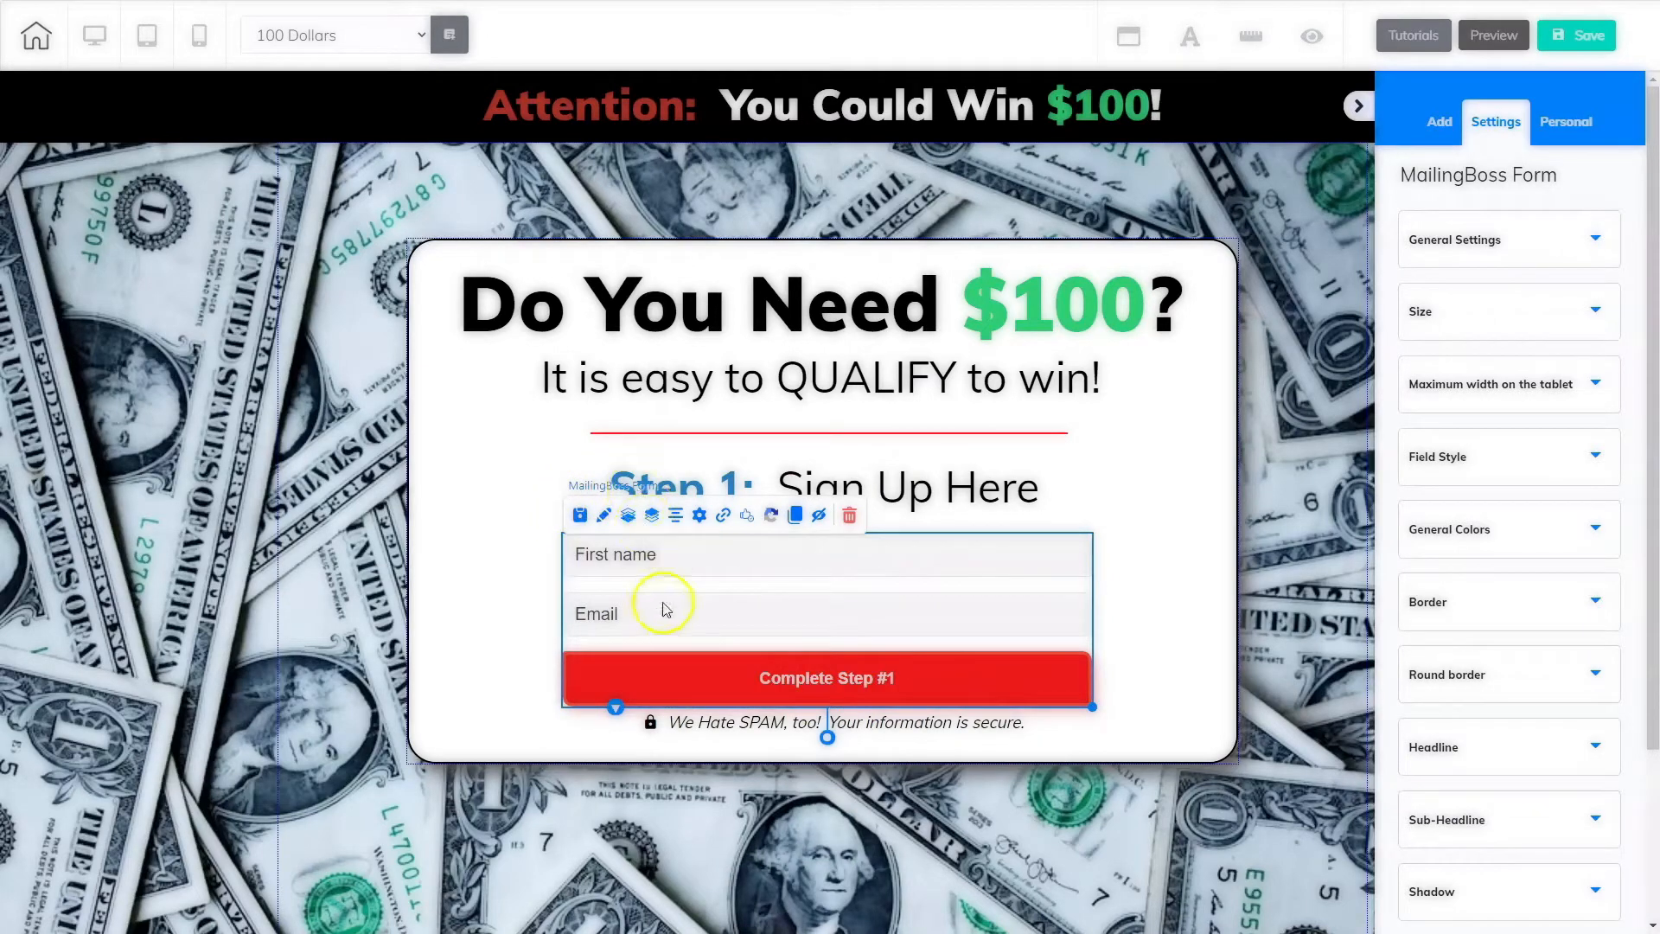
pyautogui.click(1440, 123)
pyautogui.click(1561, 180)
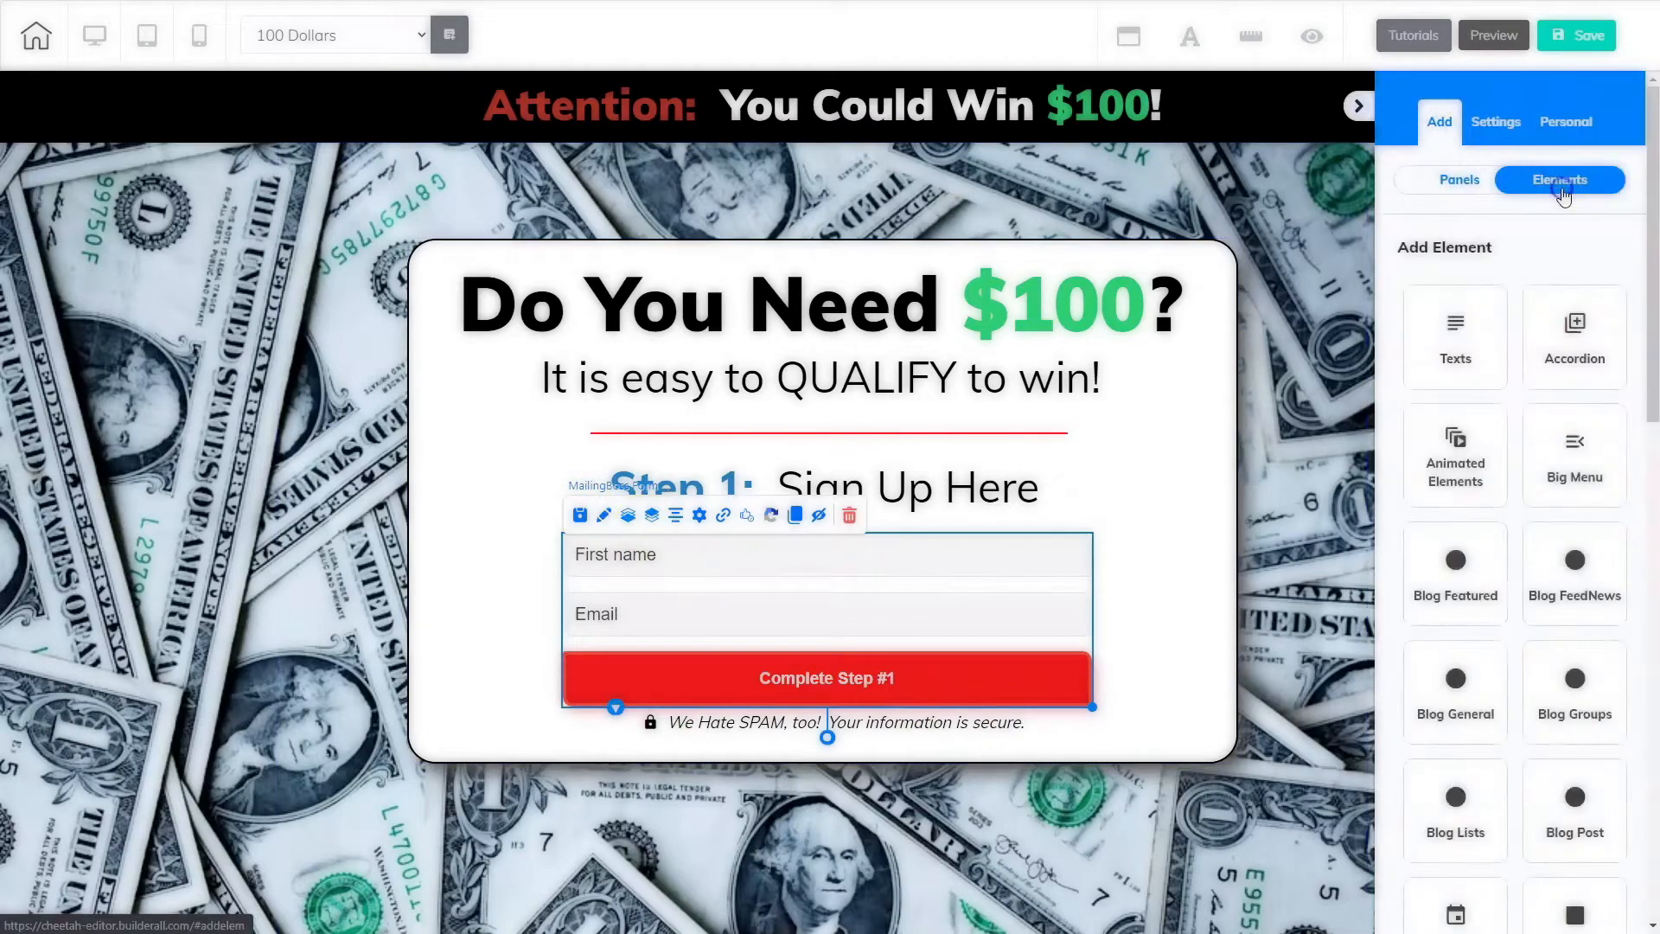
pyautogui.scroll(-8, 1540, 754)
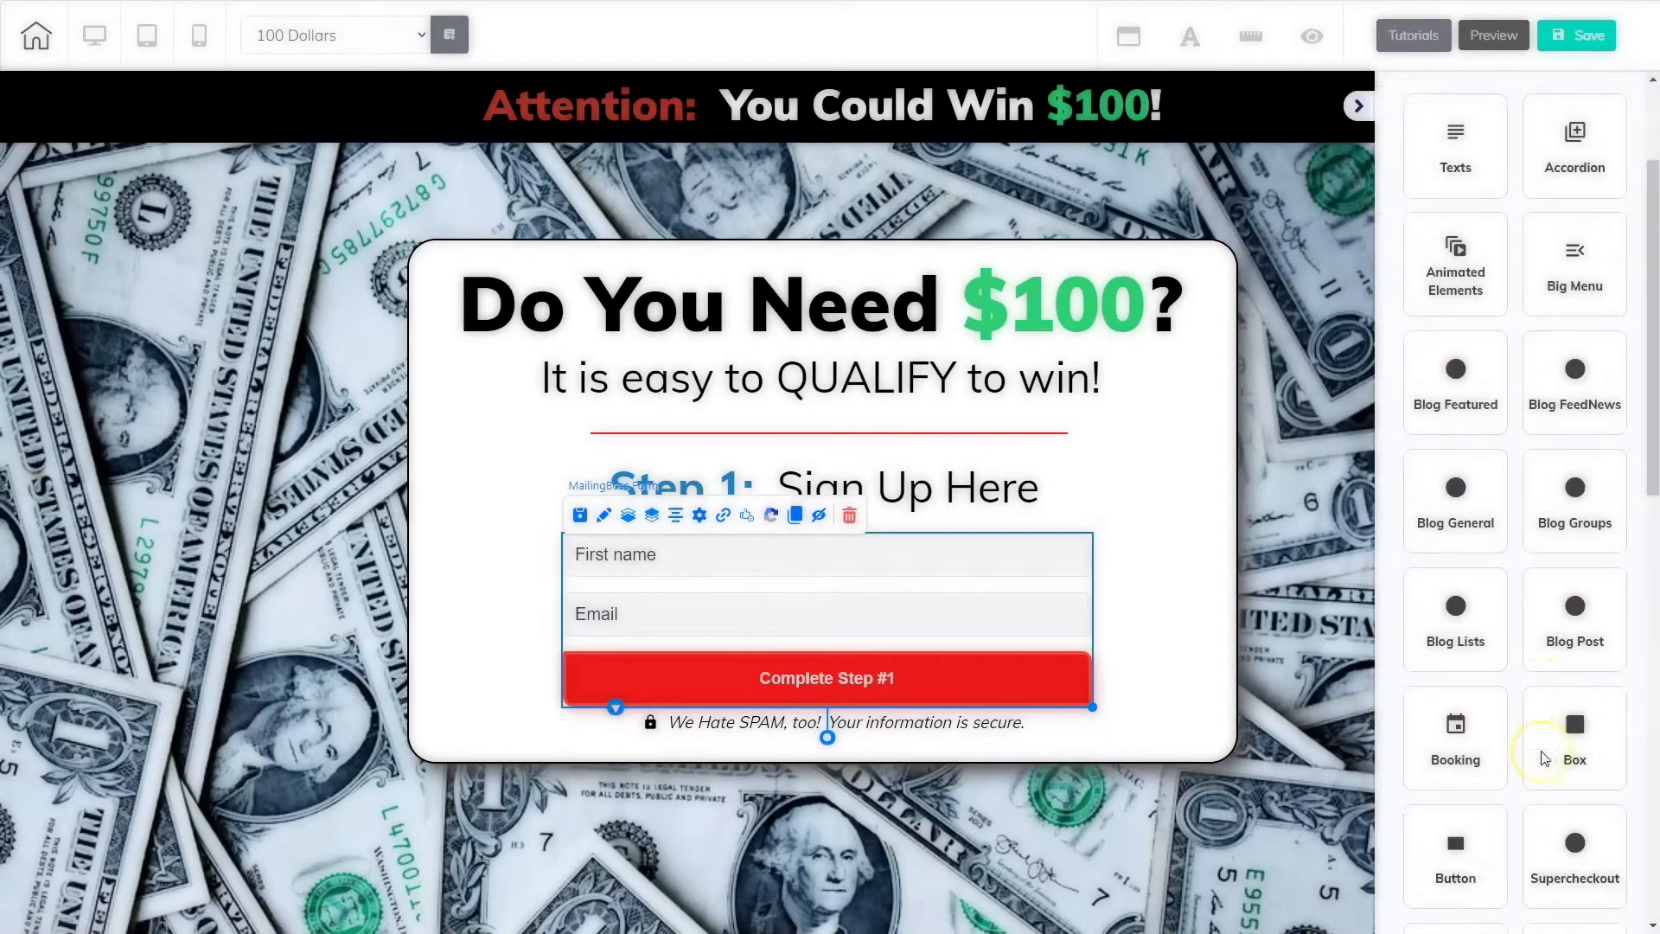
pyautogui.scroll(-2, 1545, 759)
pyautogui.click(1561, 227)
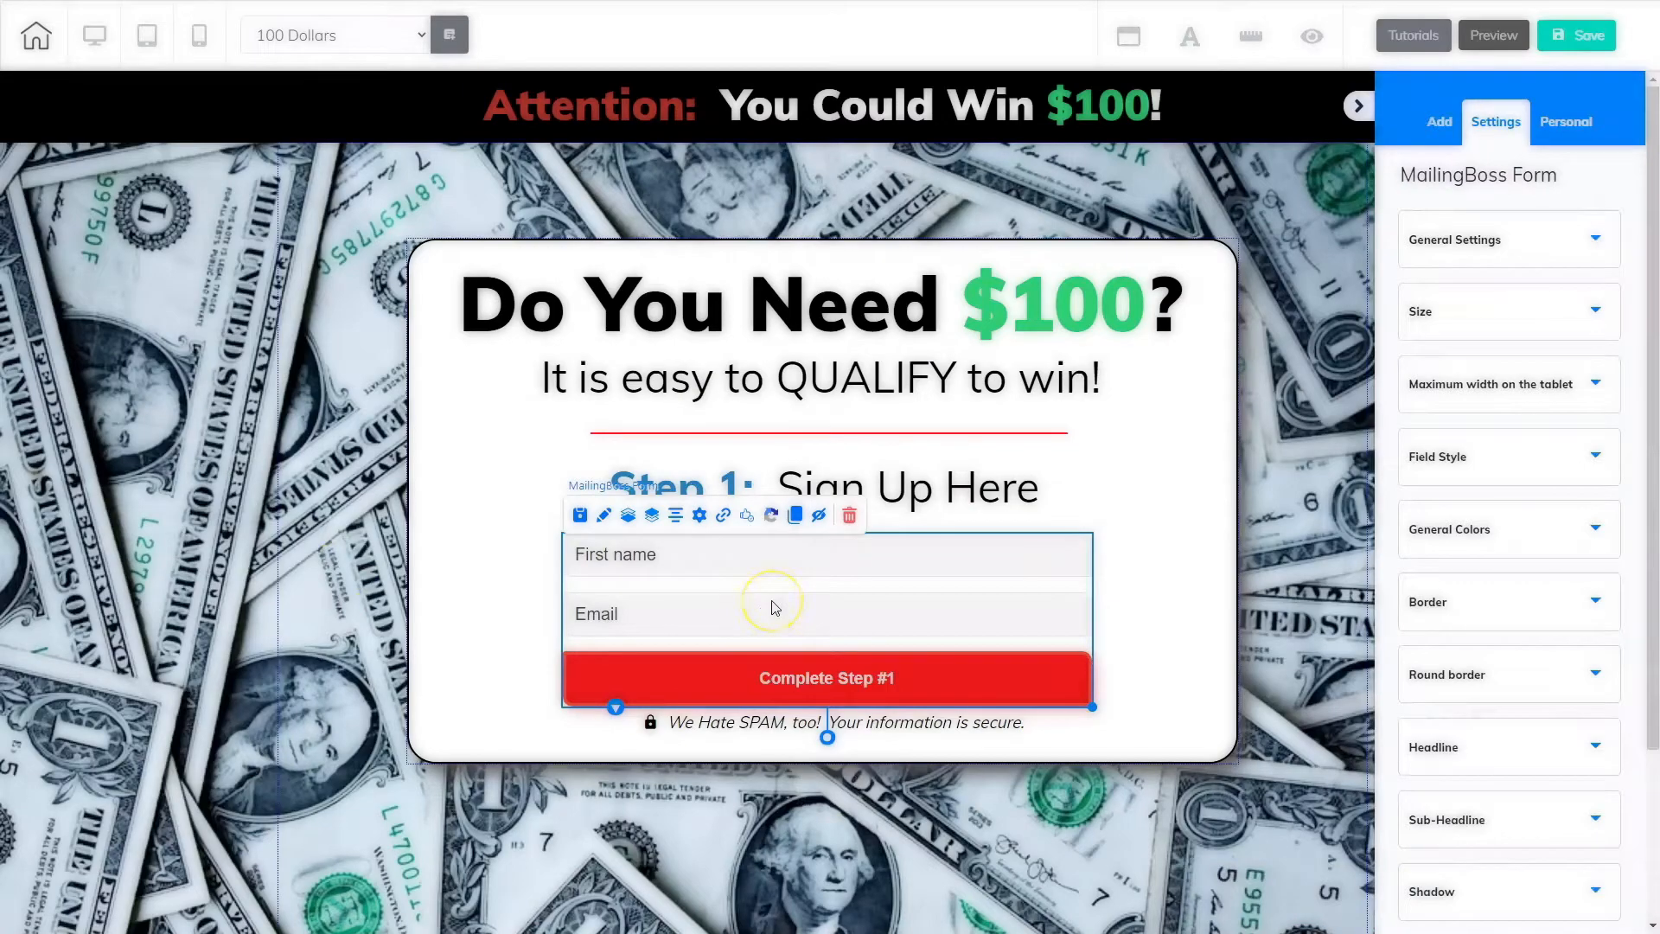
# Step: Save the page
pyautogui.click(1582, 35)
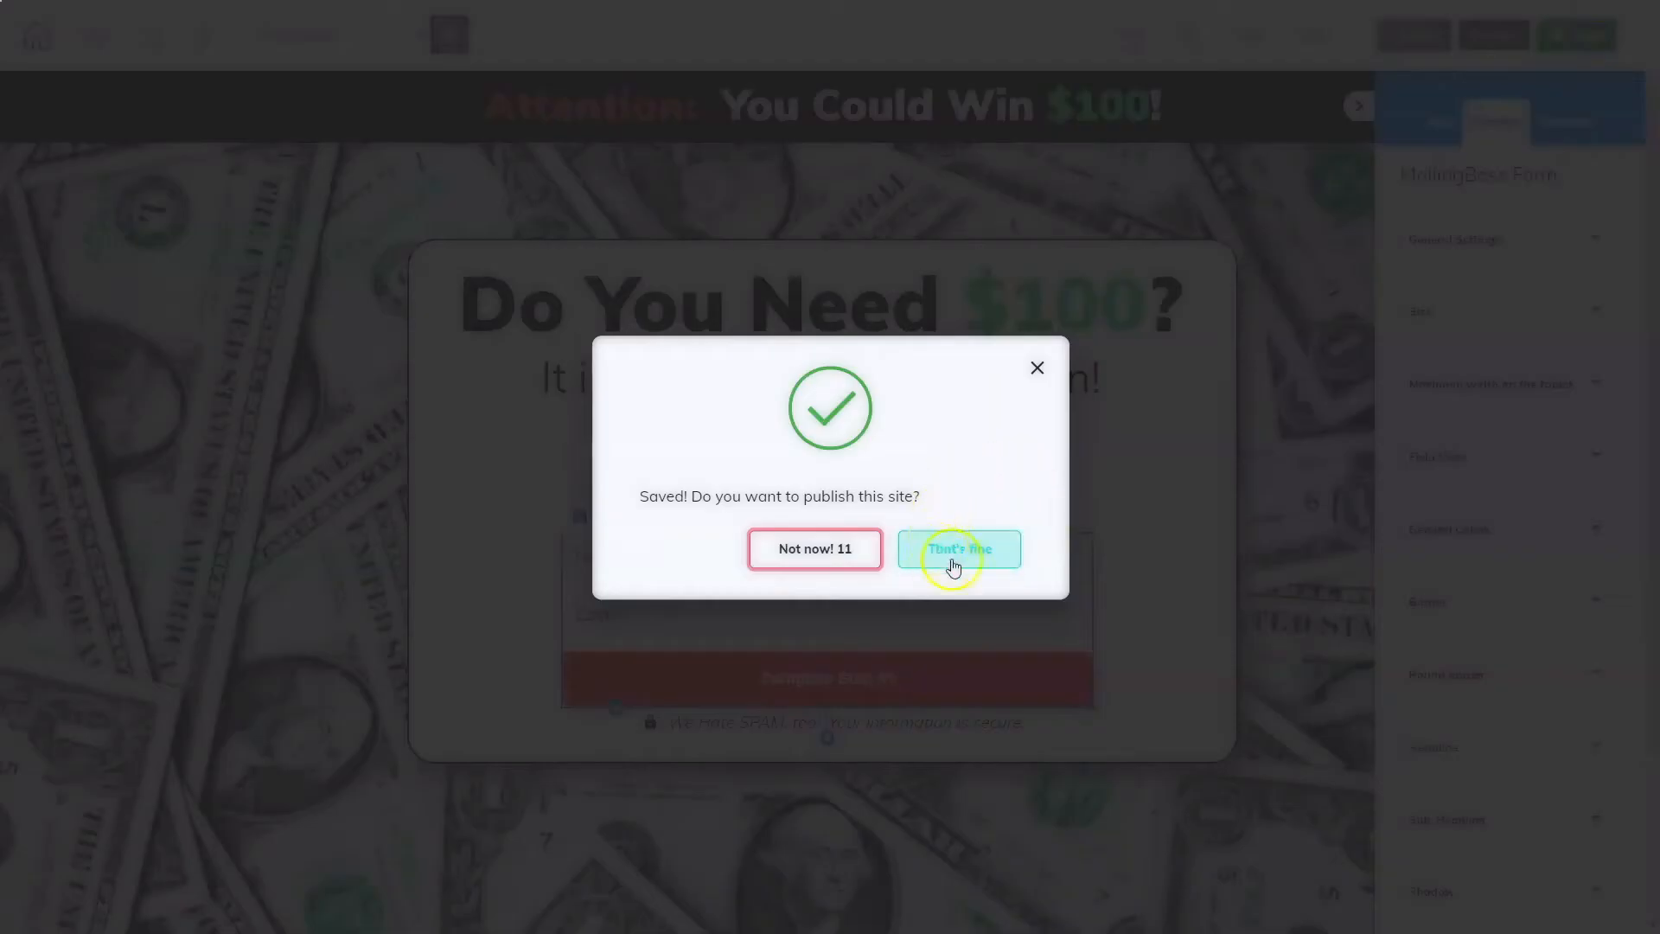
# Step: Switch to the Step 2 page of the site, saving the current page's changes on leaving
pyautogui.click(953, 562)
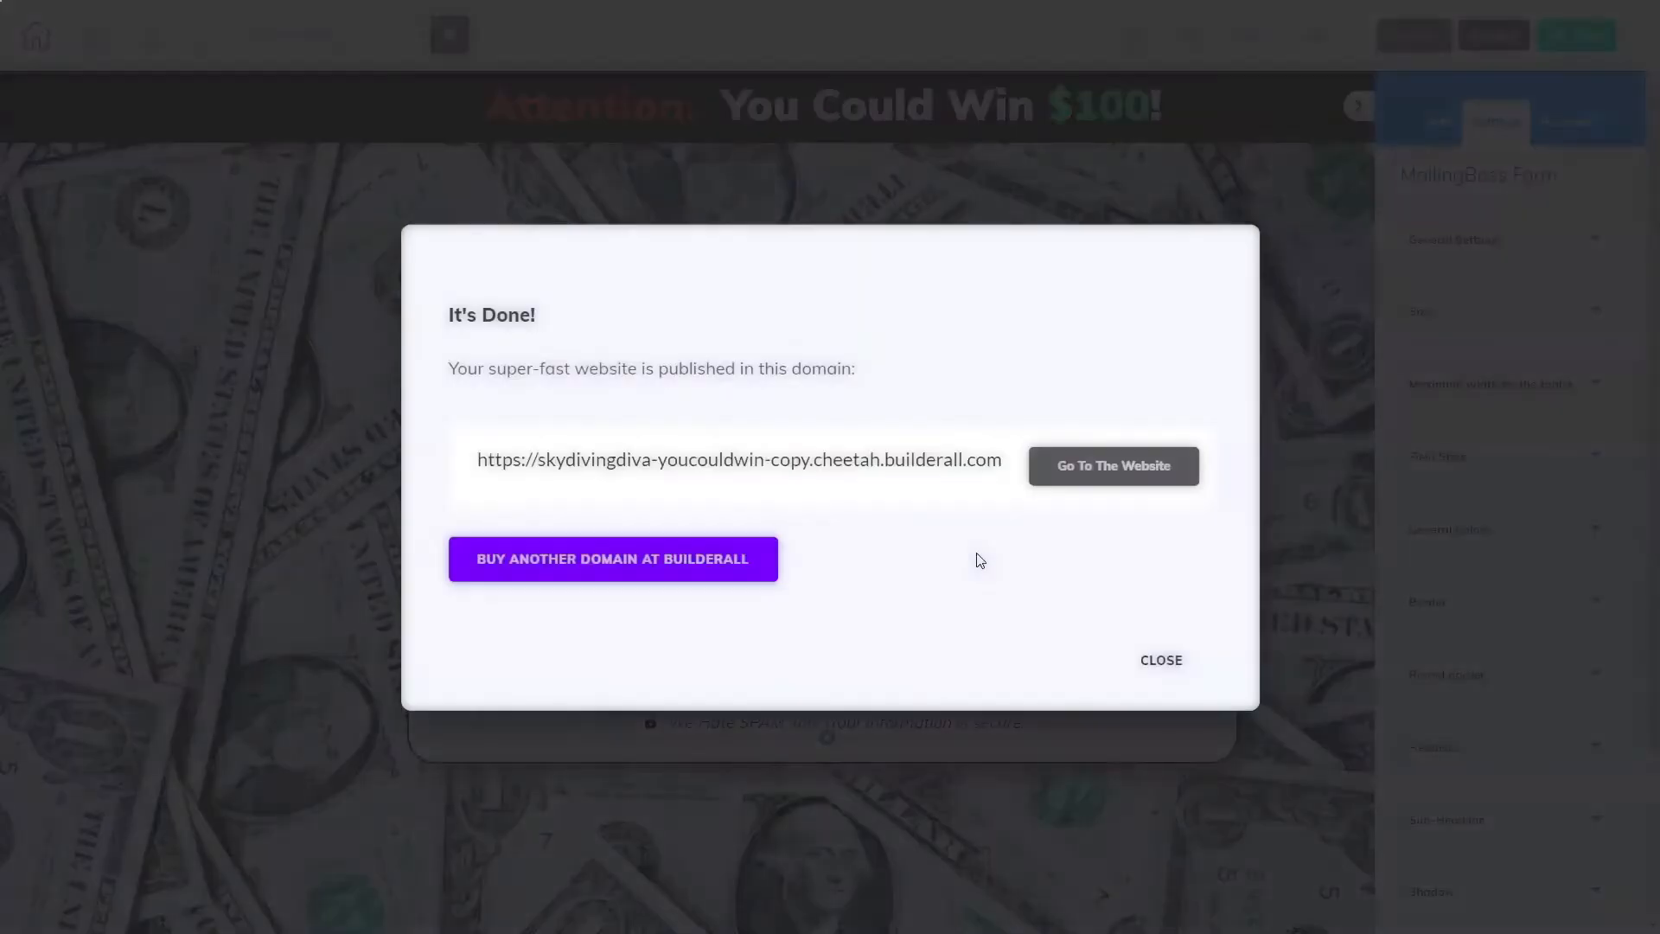
pyautogui.click(1159, 660)
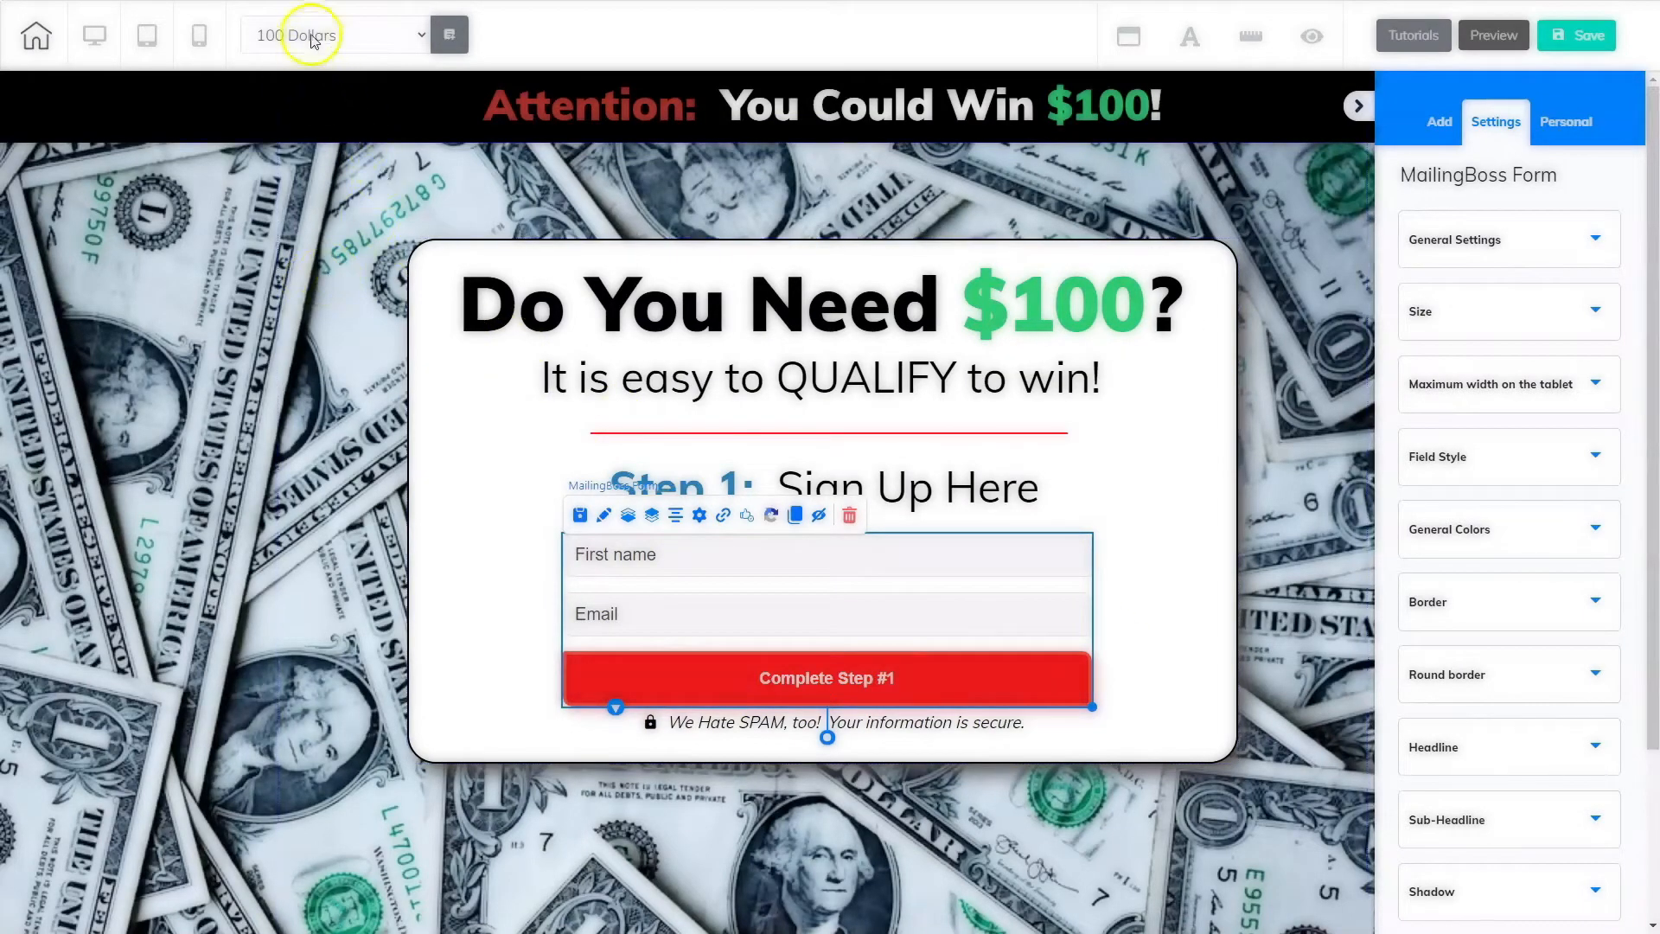
pyautogui.click(348, 35)
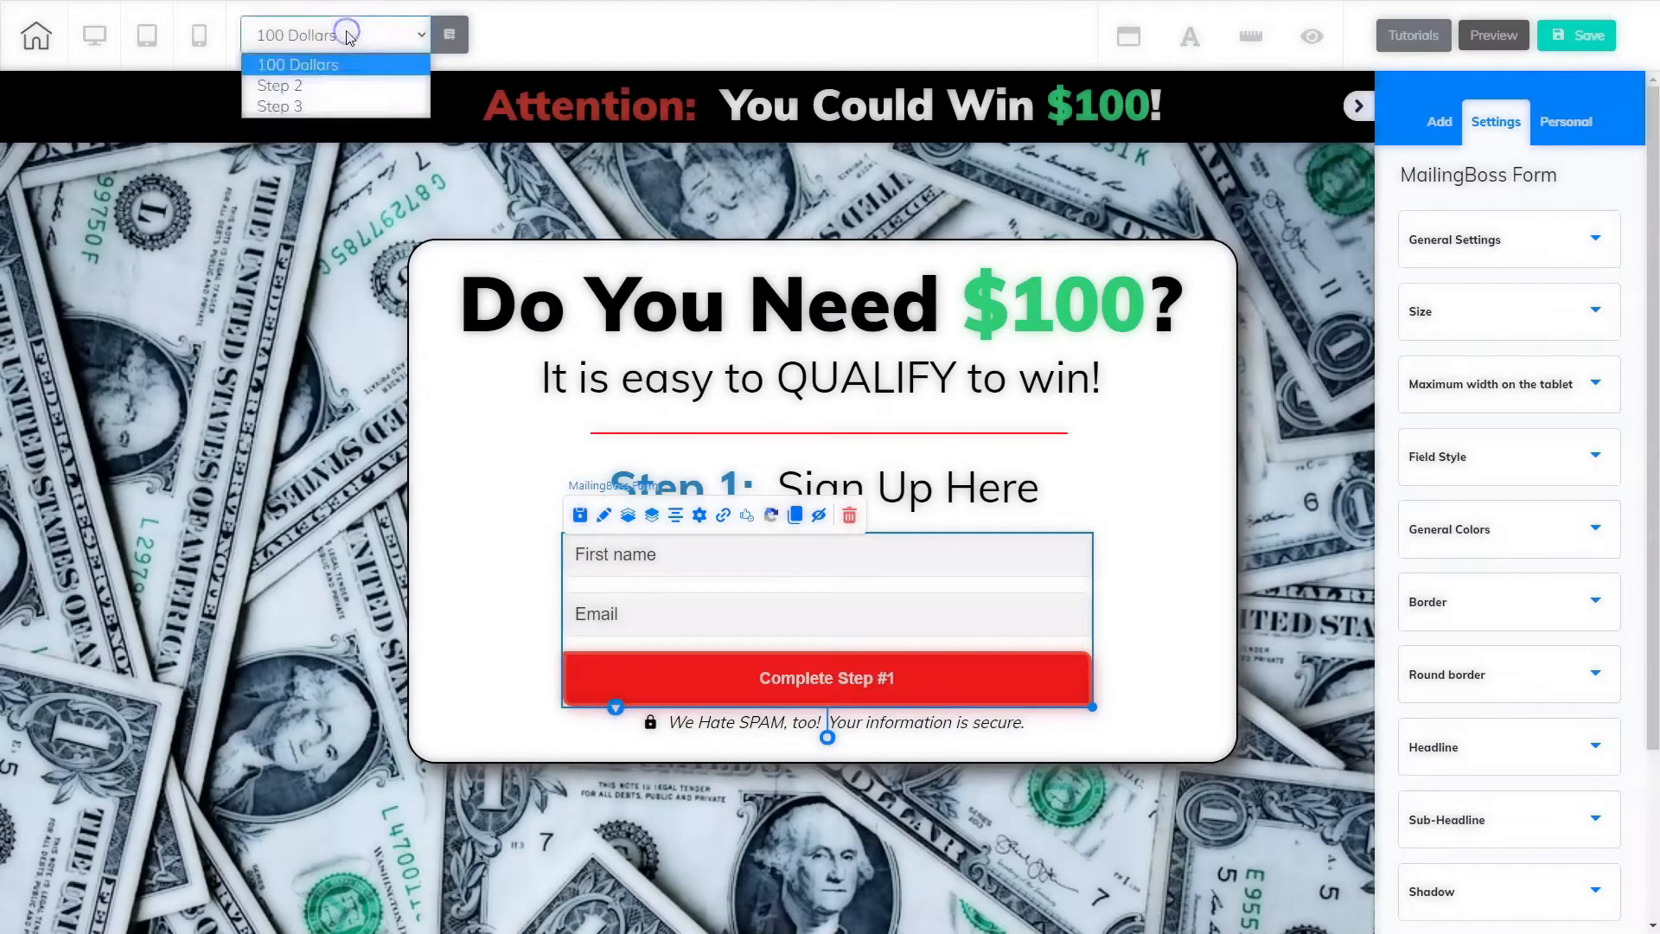
pyautogui.click(285, 86)
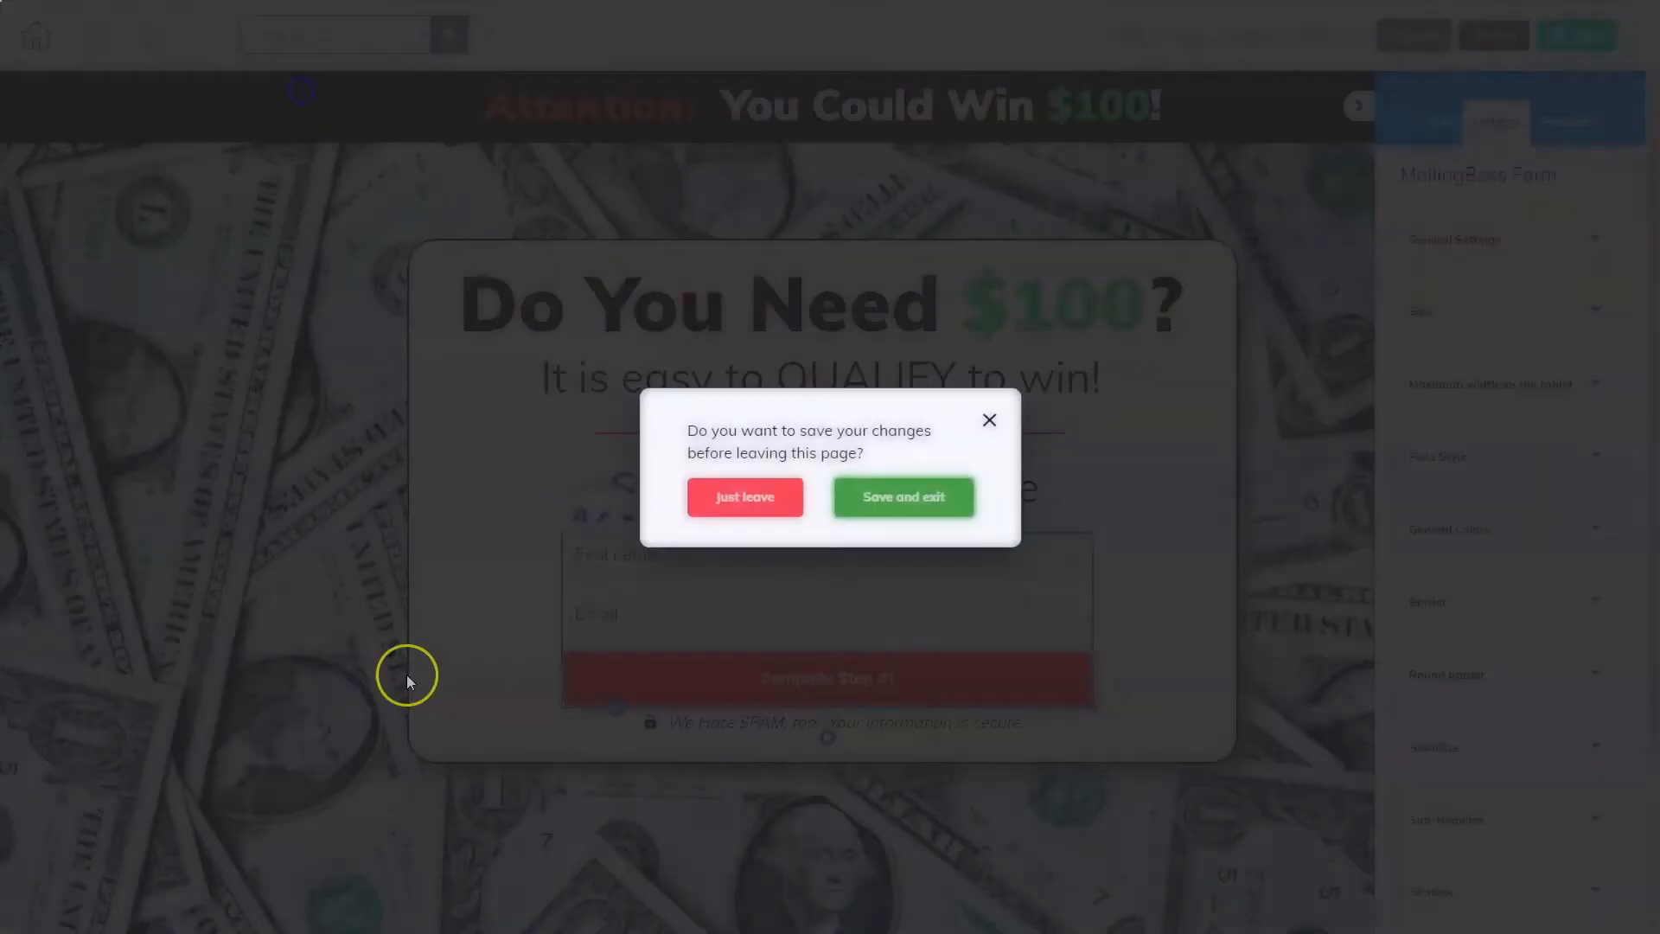
pyautogui.click(900, 508)
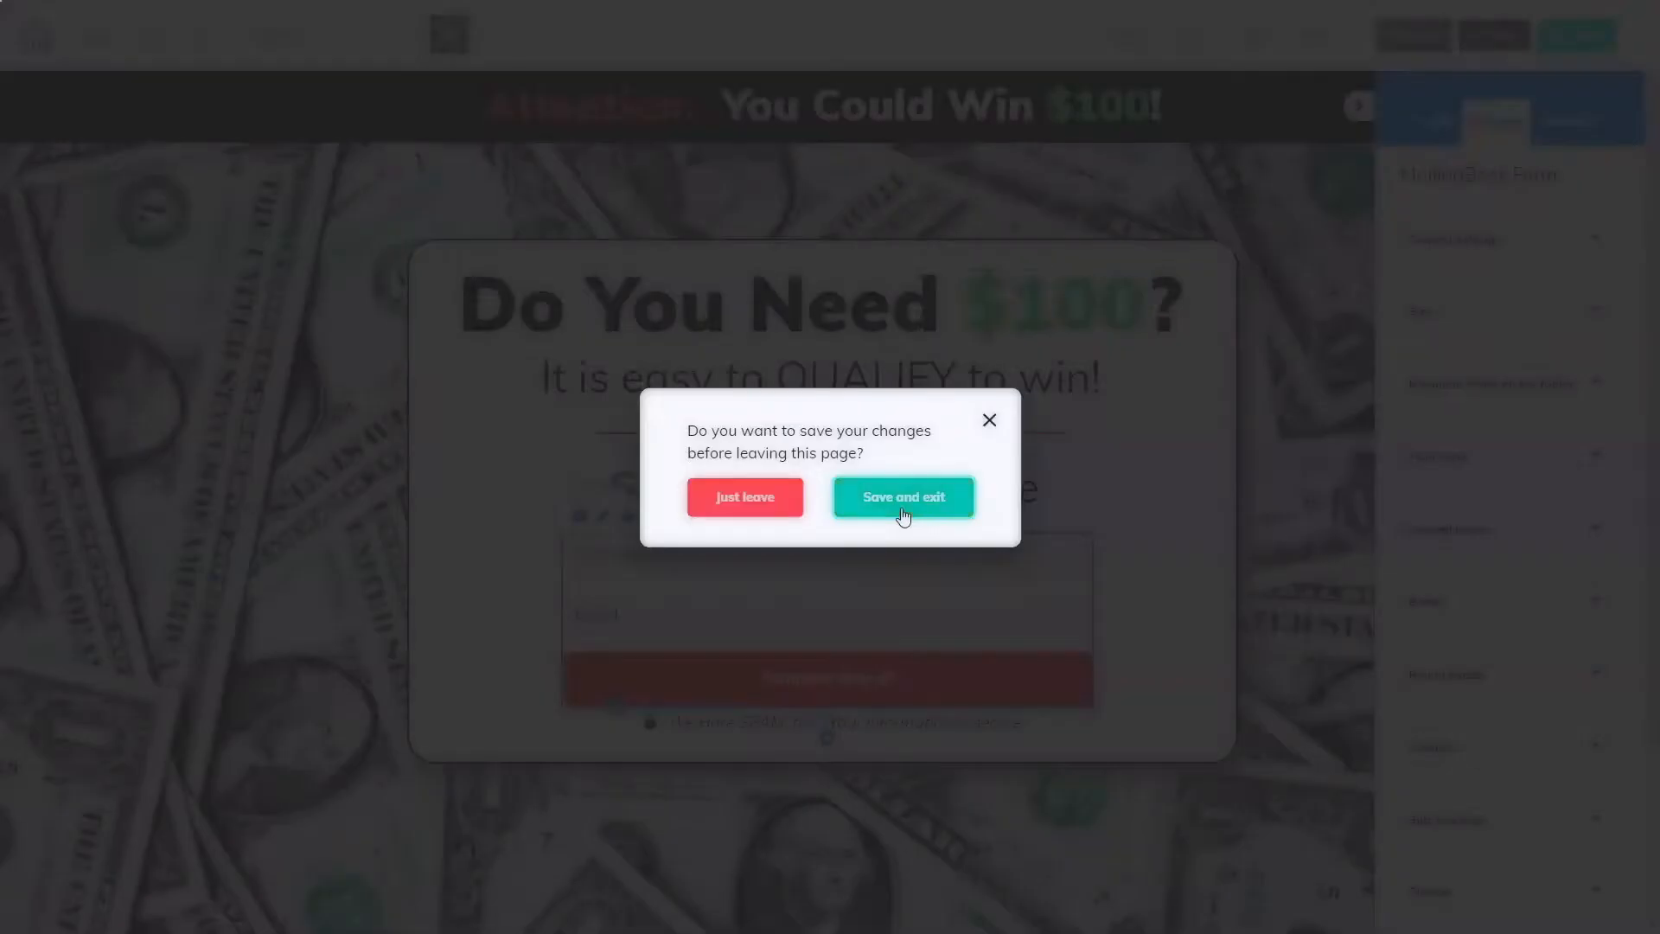
pyautogui.click(904, 517)
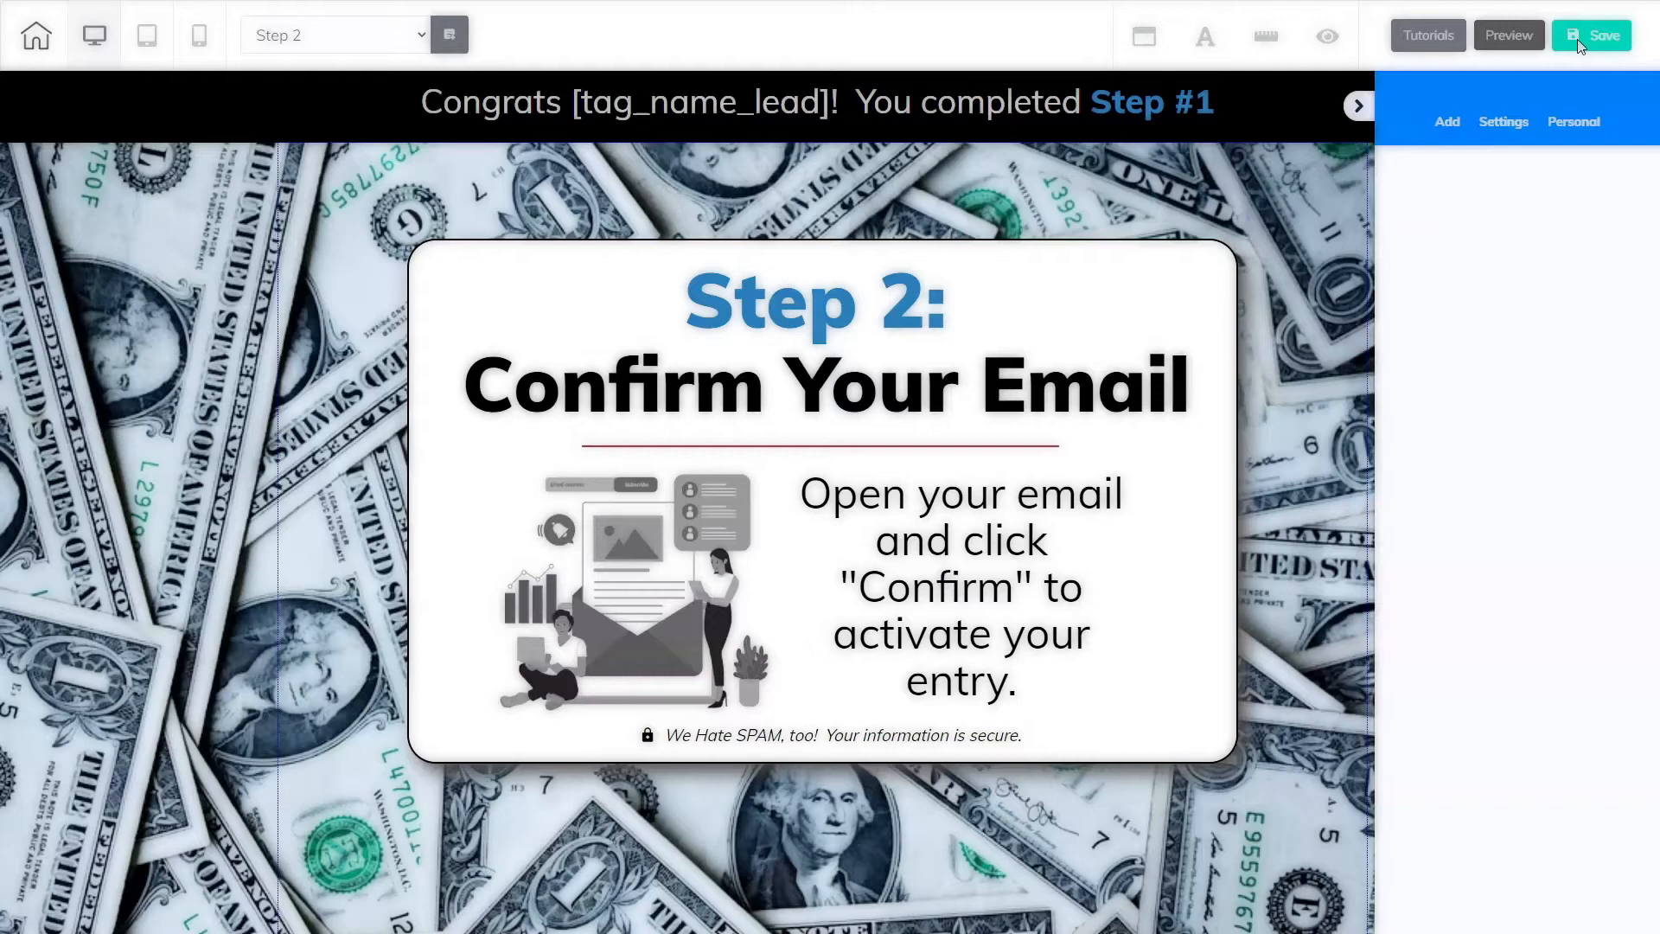
# Step: Switch to the Step 3 page, saving the Step 2 page's changes on leaving
pyautogui.click(346, 40)
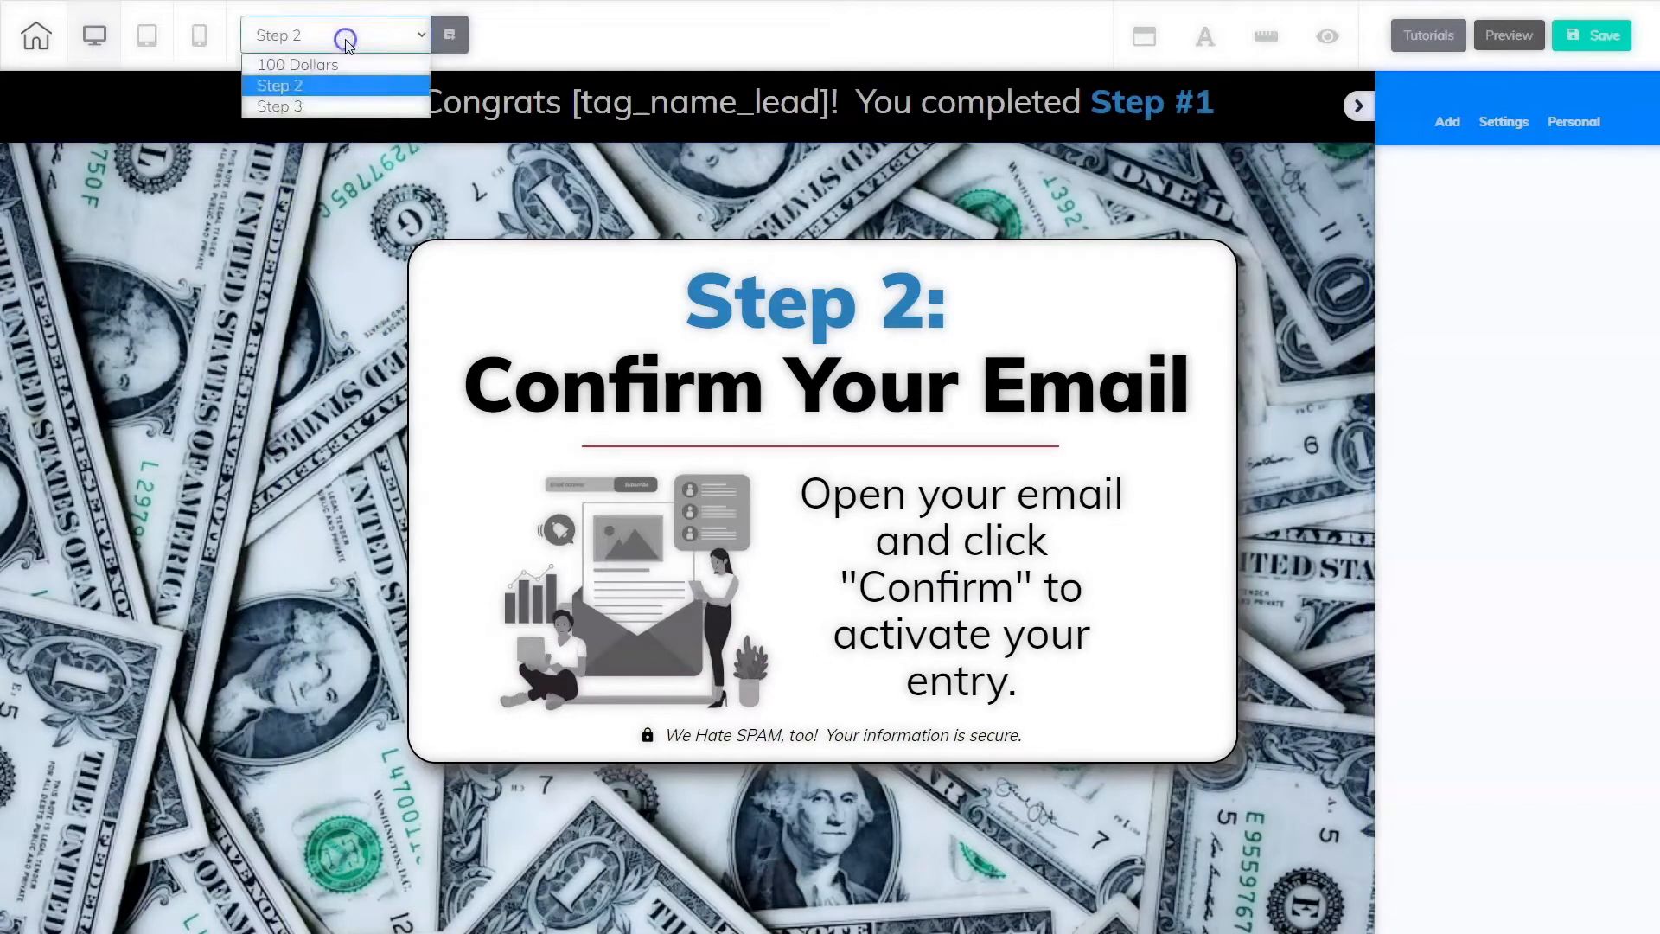
pyautogui.click(326, 107)
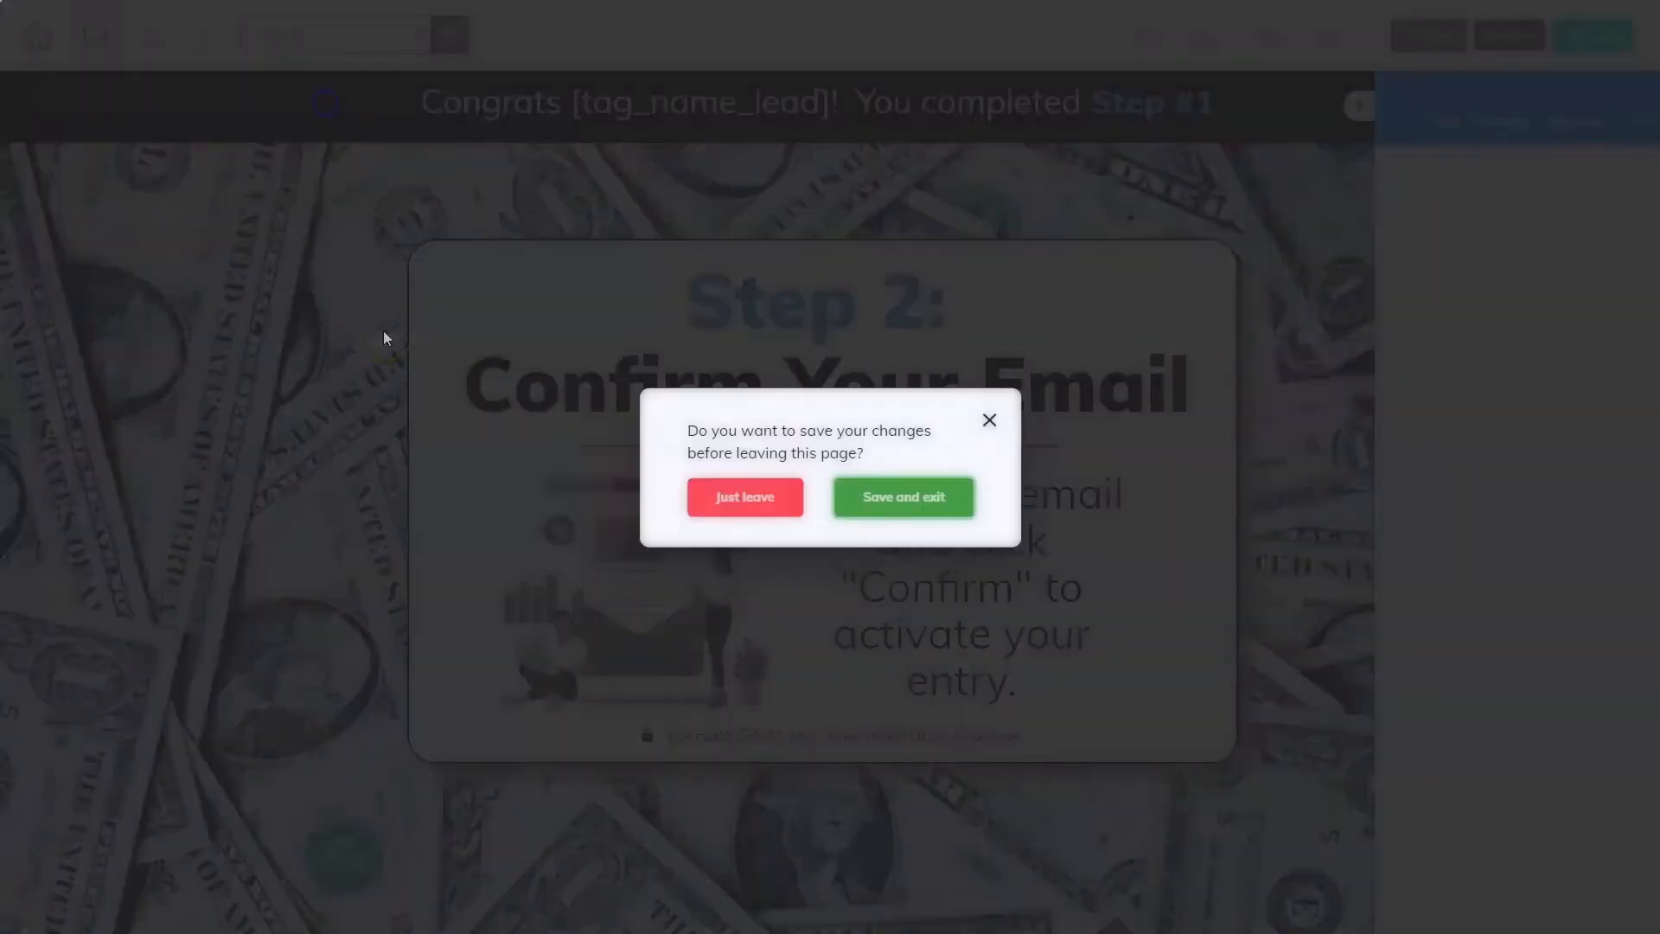
pyautogui.click(899, 495)
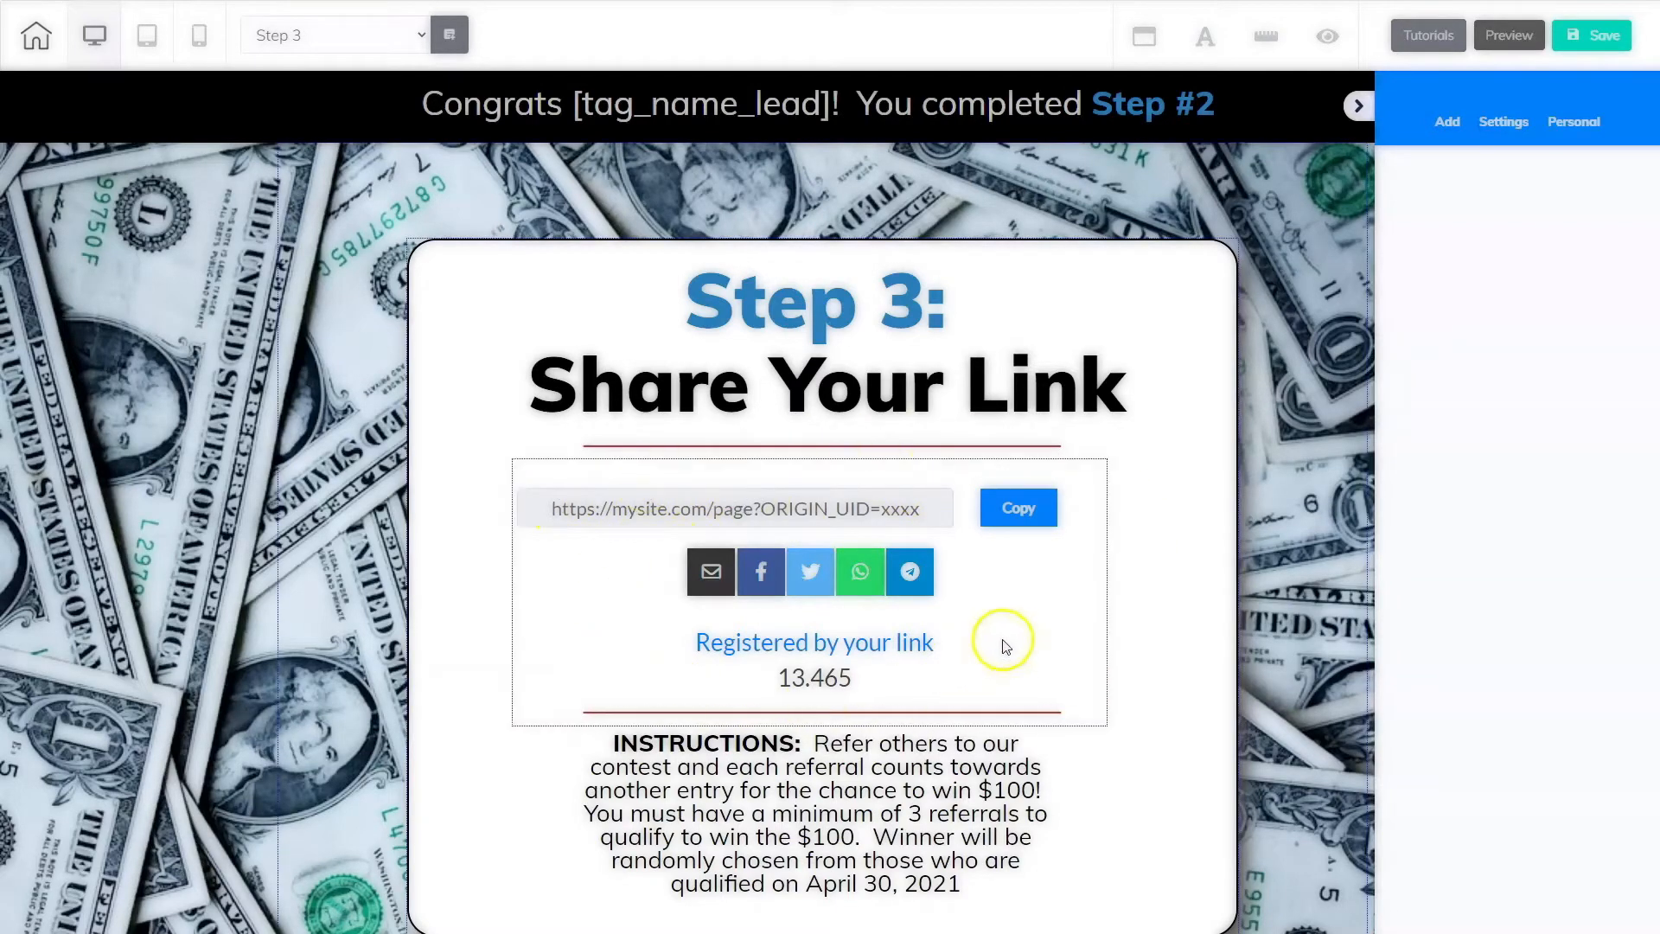
# Step: Select the Viral Launch share element and browse the Email Marketing Form elements available to add
pyautogui.click(1051, 614)
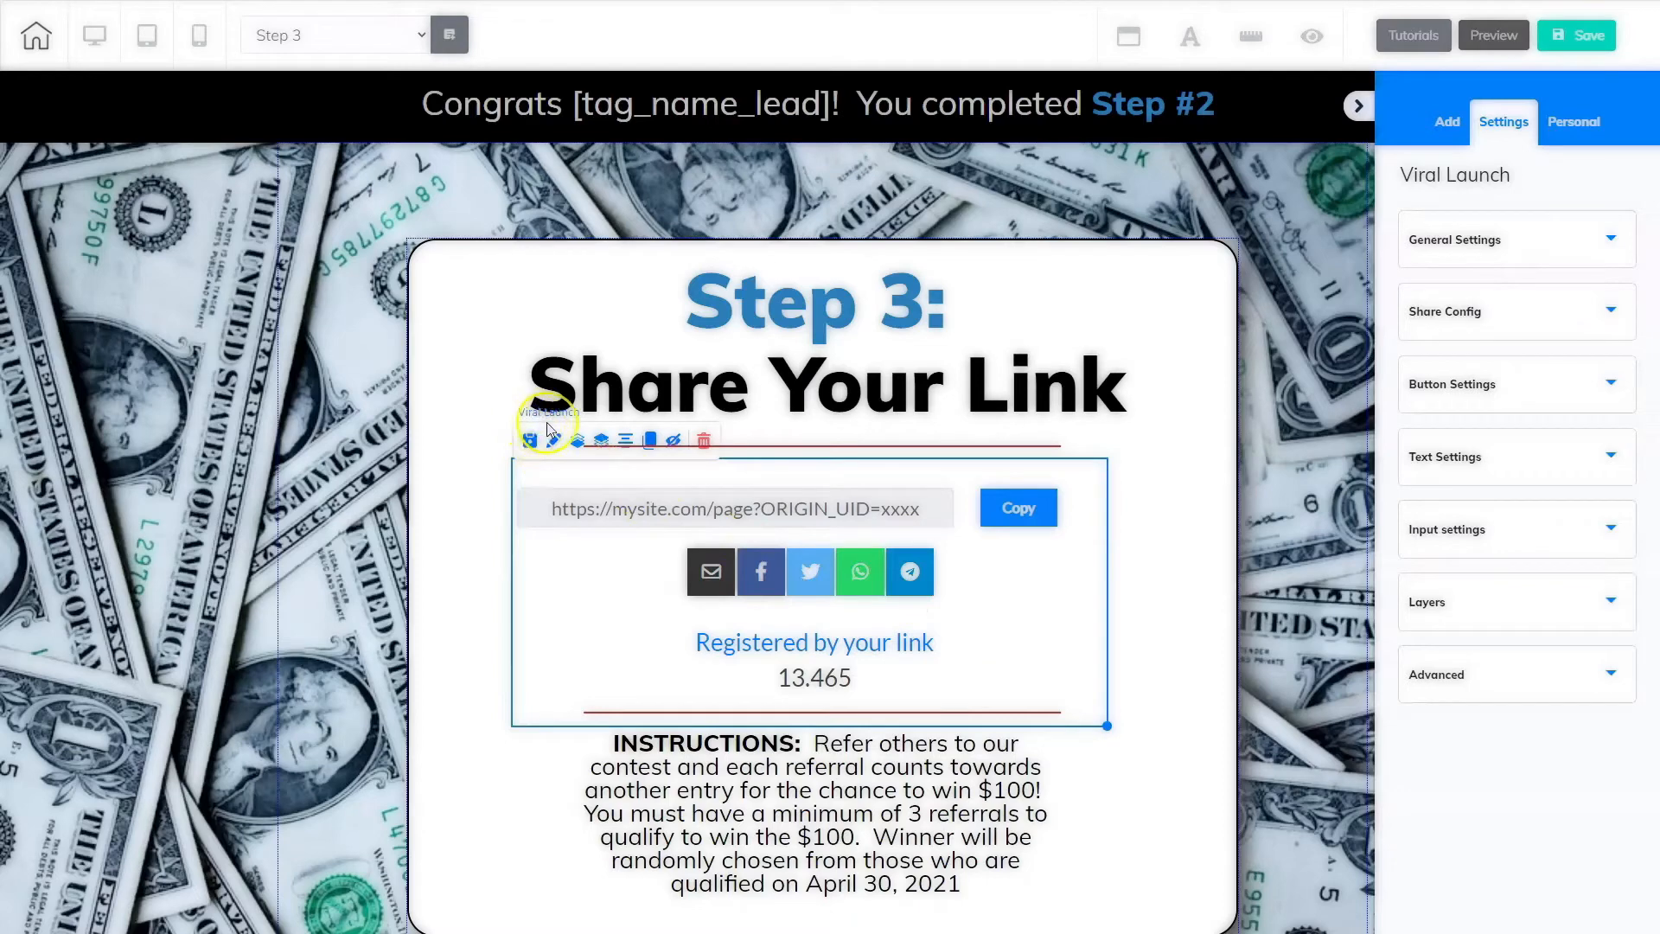
pyautogui.click(1449, 126)
pyautogui.click(1583, 177)
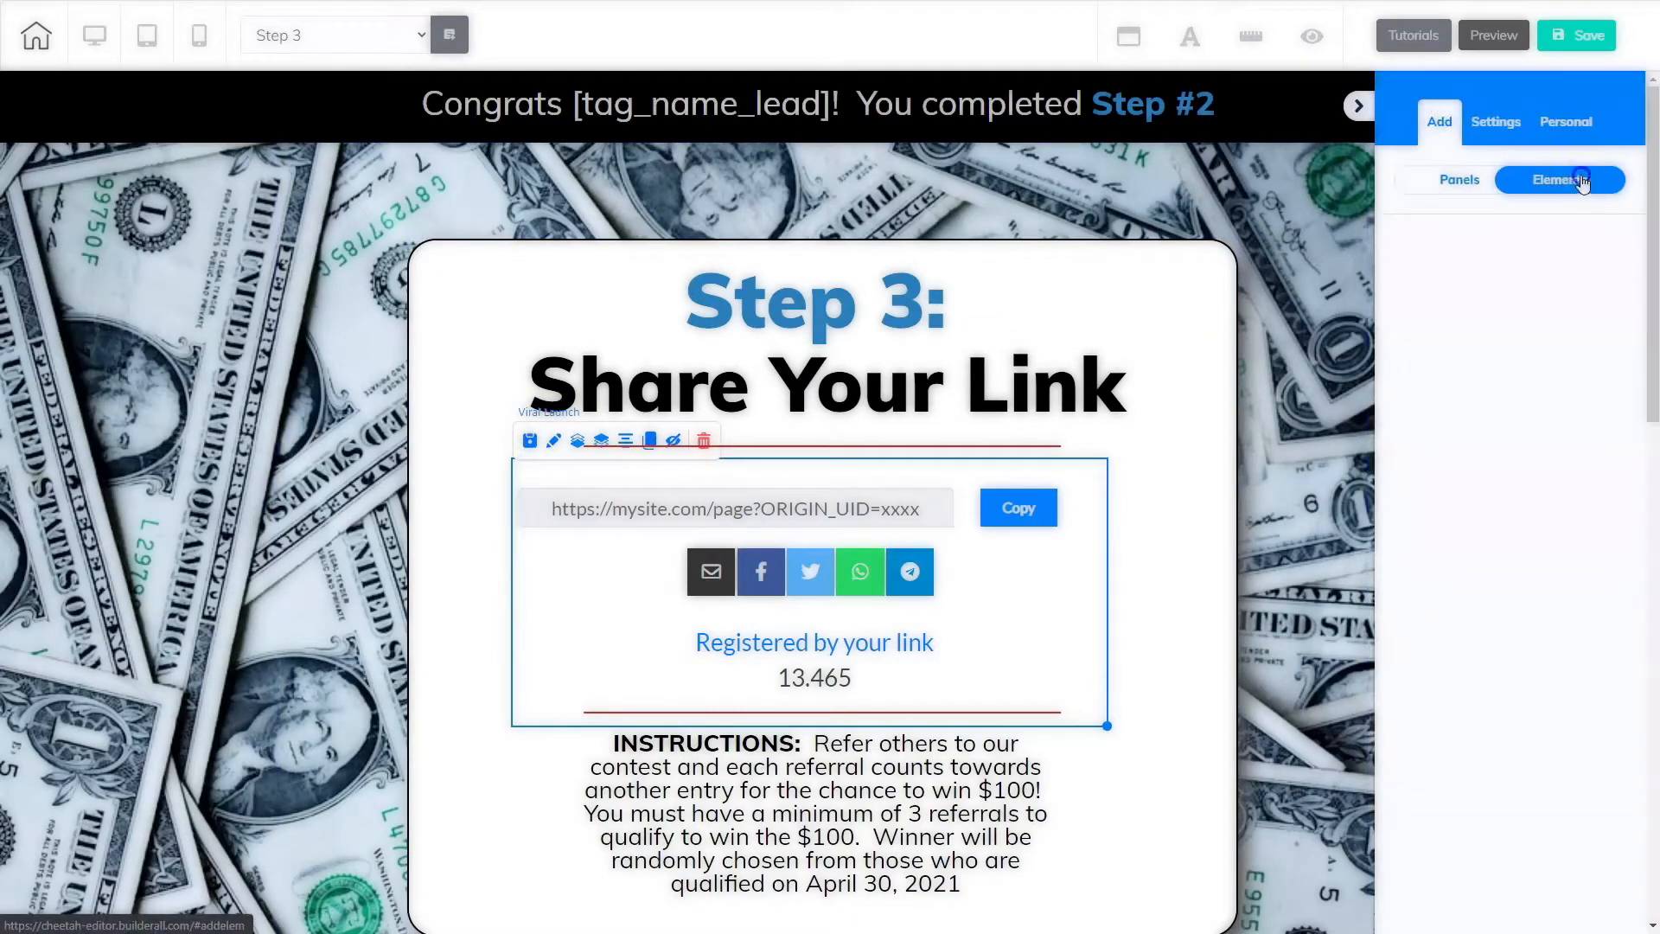
pyautogui.scroll(-7, 1559, 787)
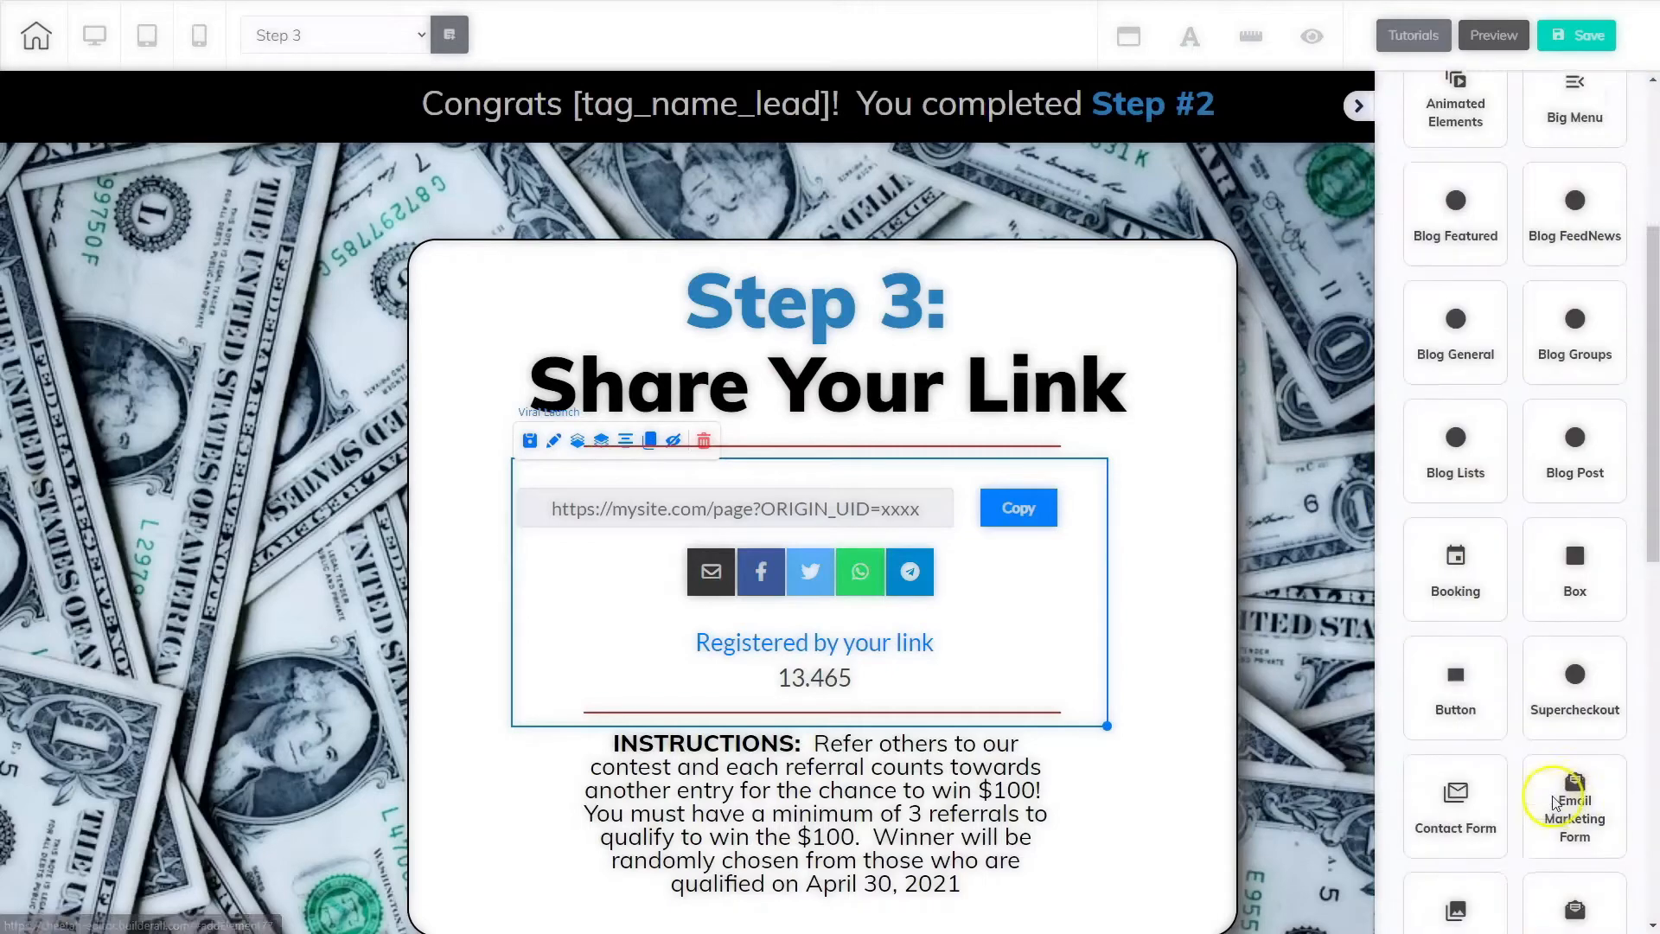
pyautogui.click(1560, 503)
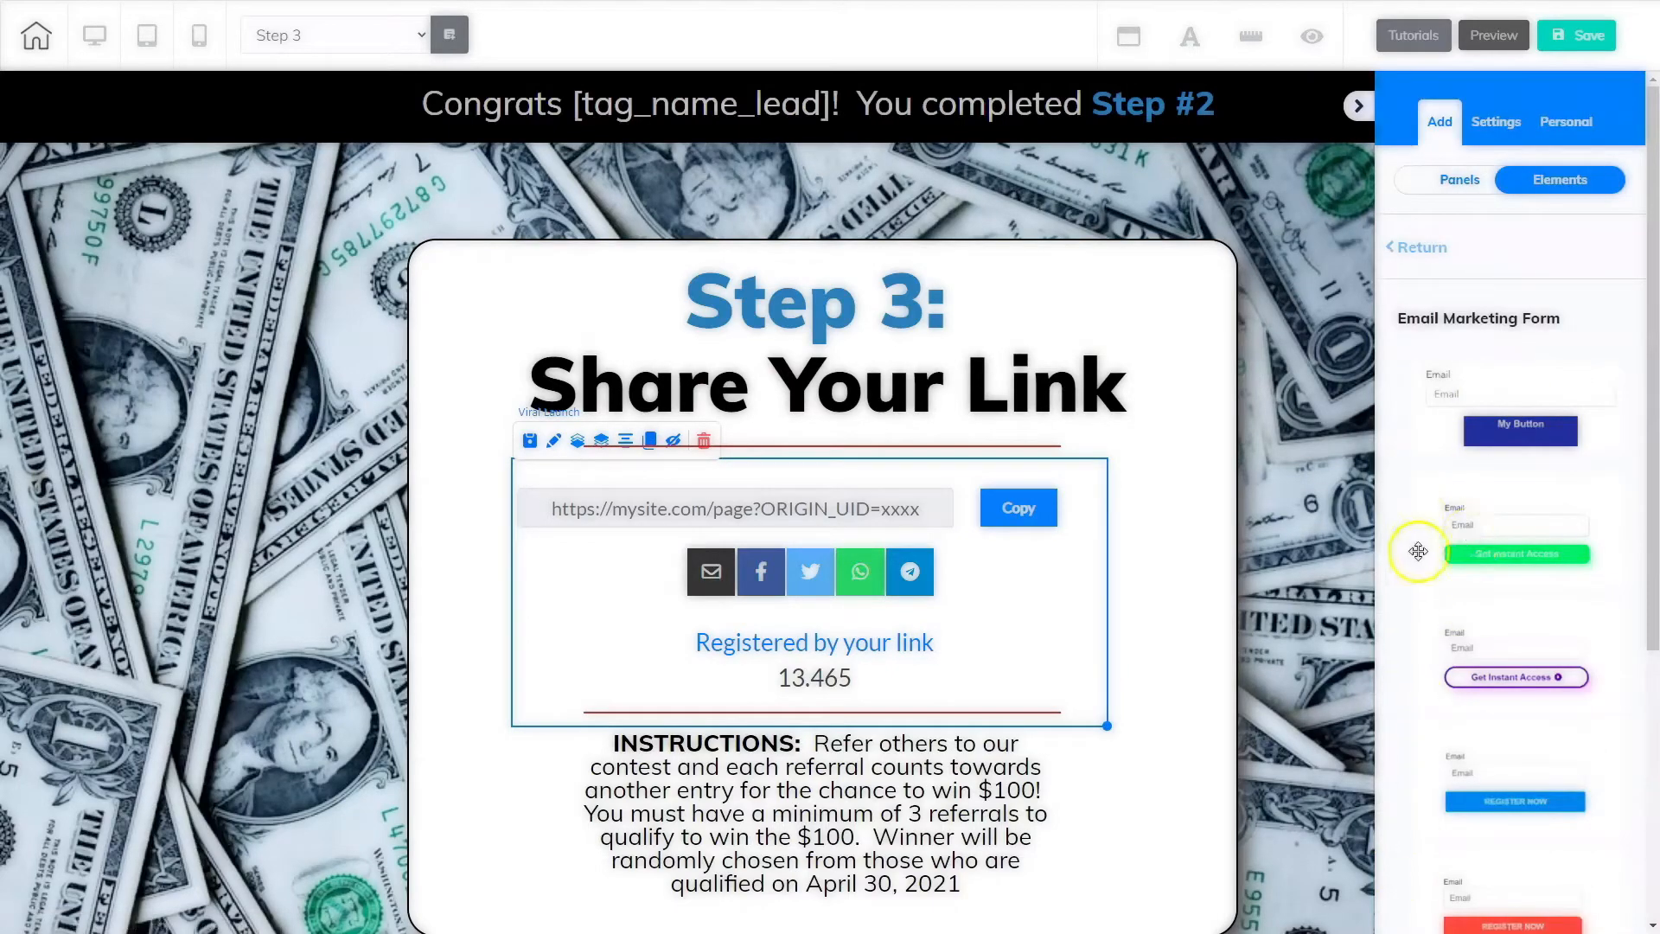
pyautogui.scroll(-3, 1524, 726)
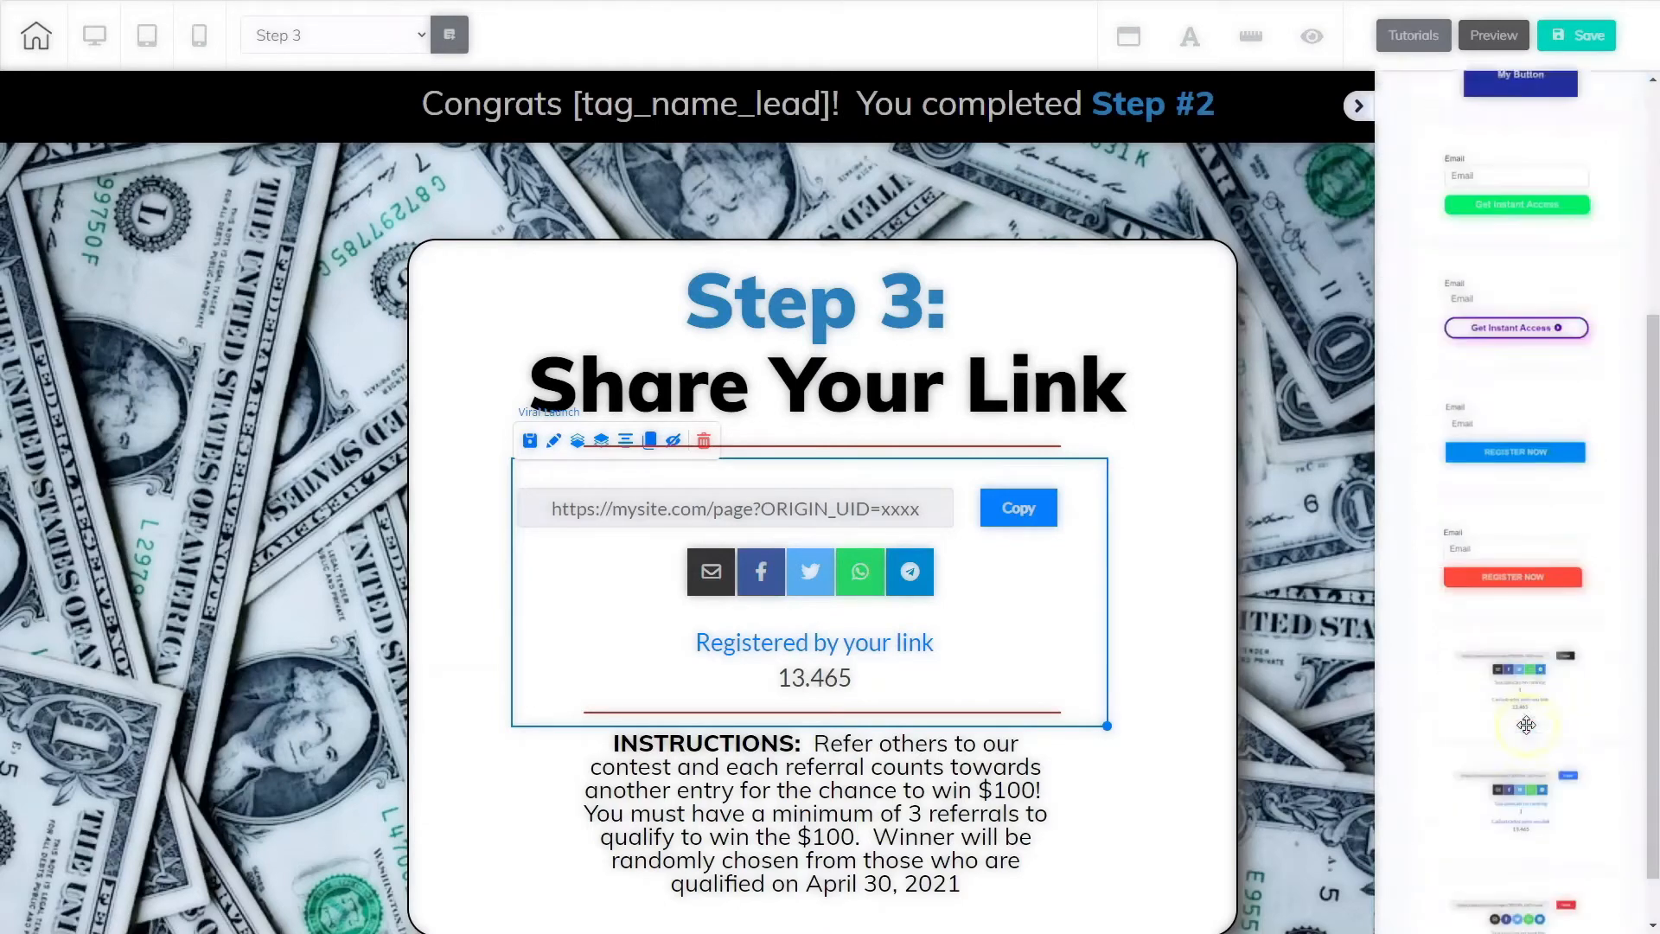
pyautogui.scroll(-2, 1526, 725)
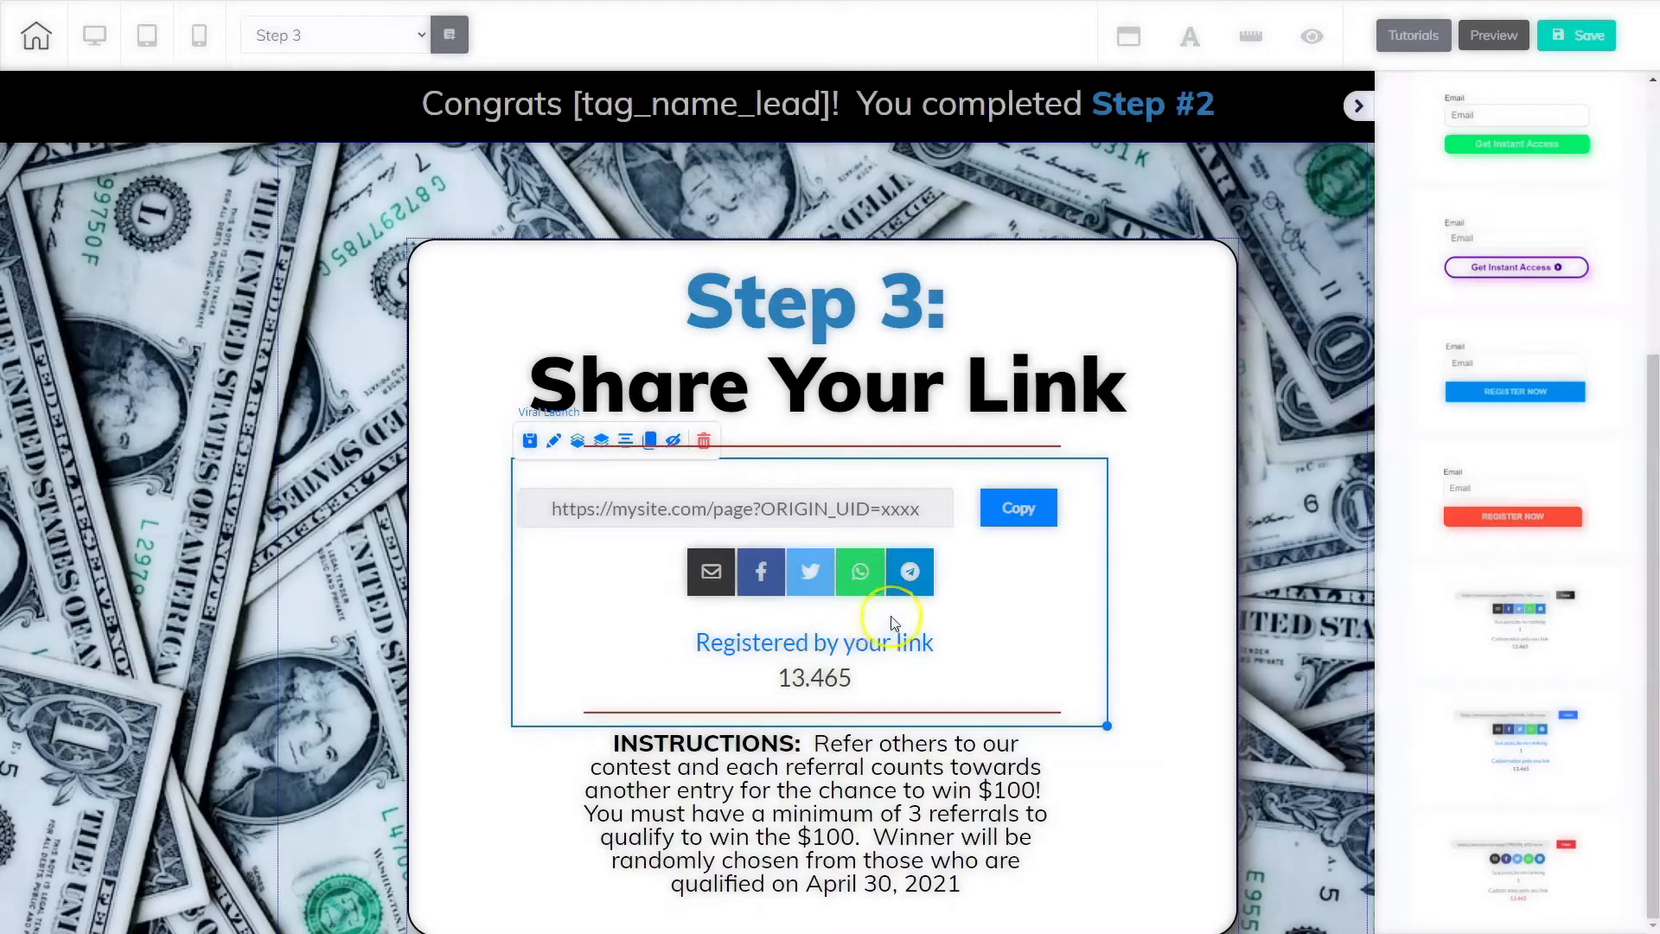
# Step: Inspect the Viral Launch element's general settings, including the capture page address
pyautogui.click(860, 596)
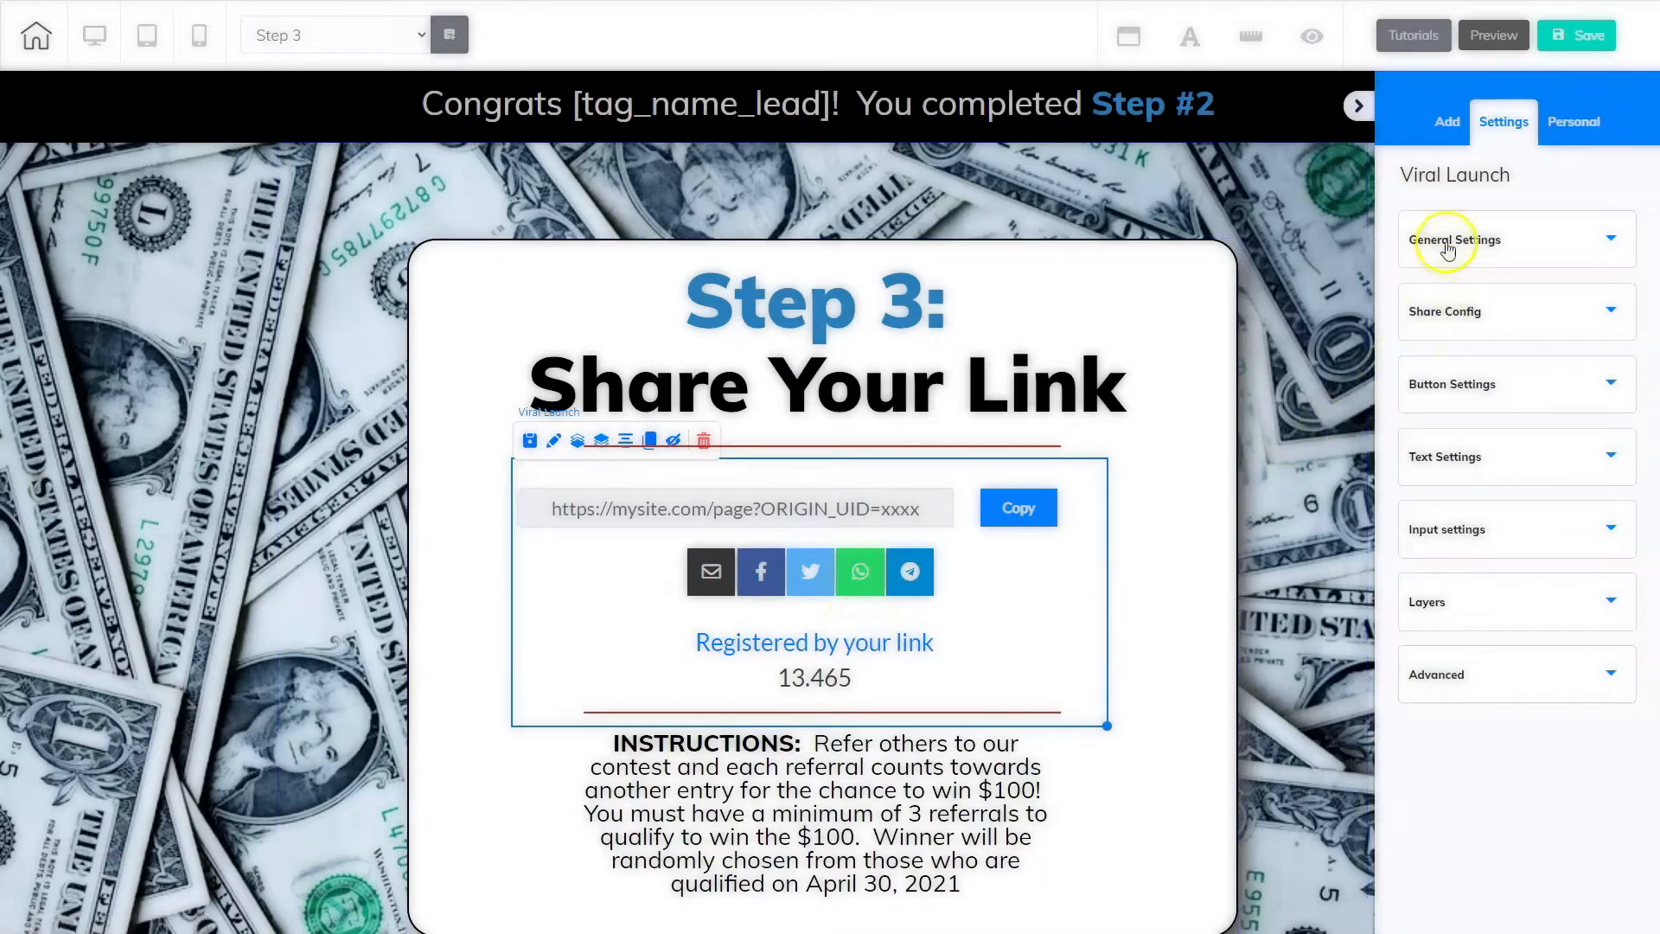
pyautogui.click(1511, 242)
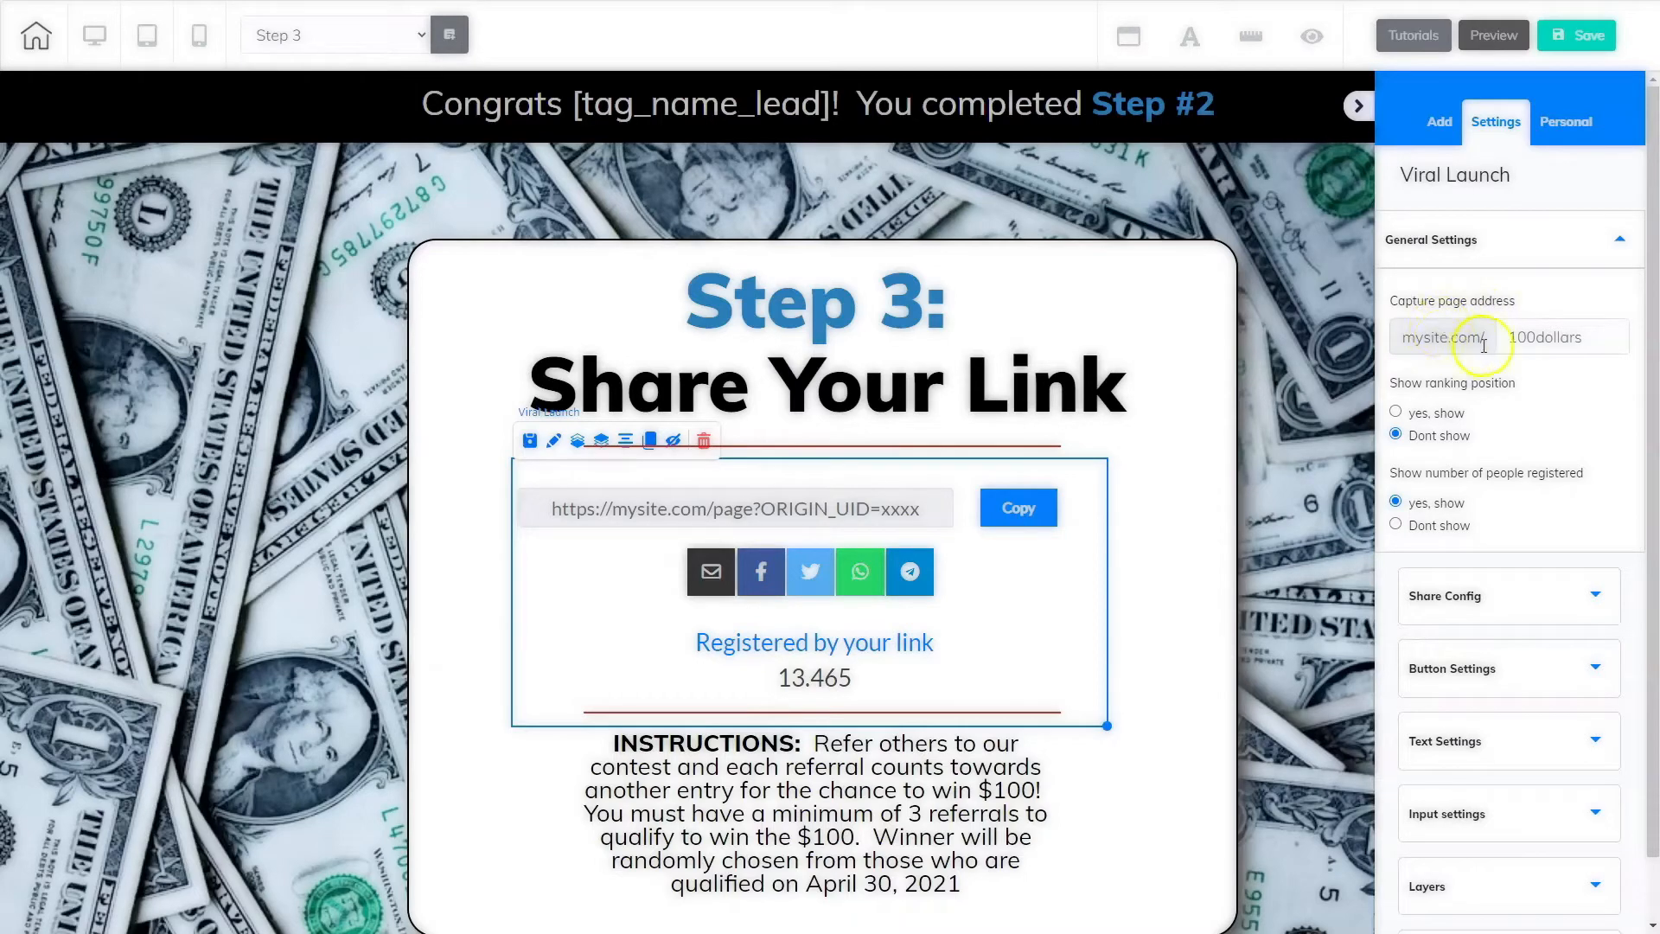
pyautogui.moveTo(1509, 337); pyautogui.dragTo(1595, 340)
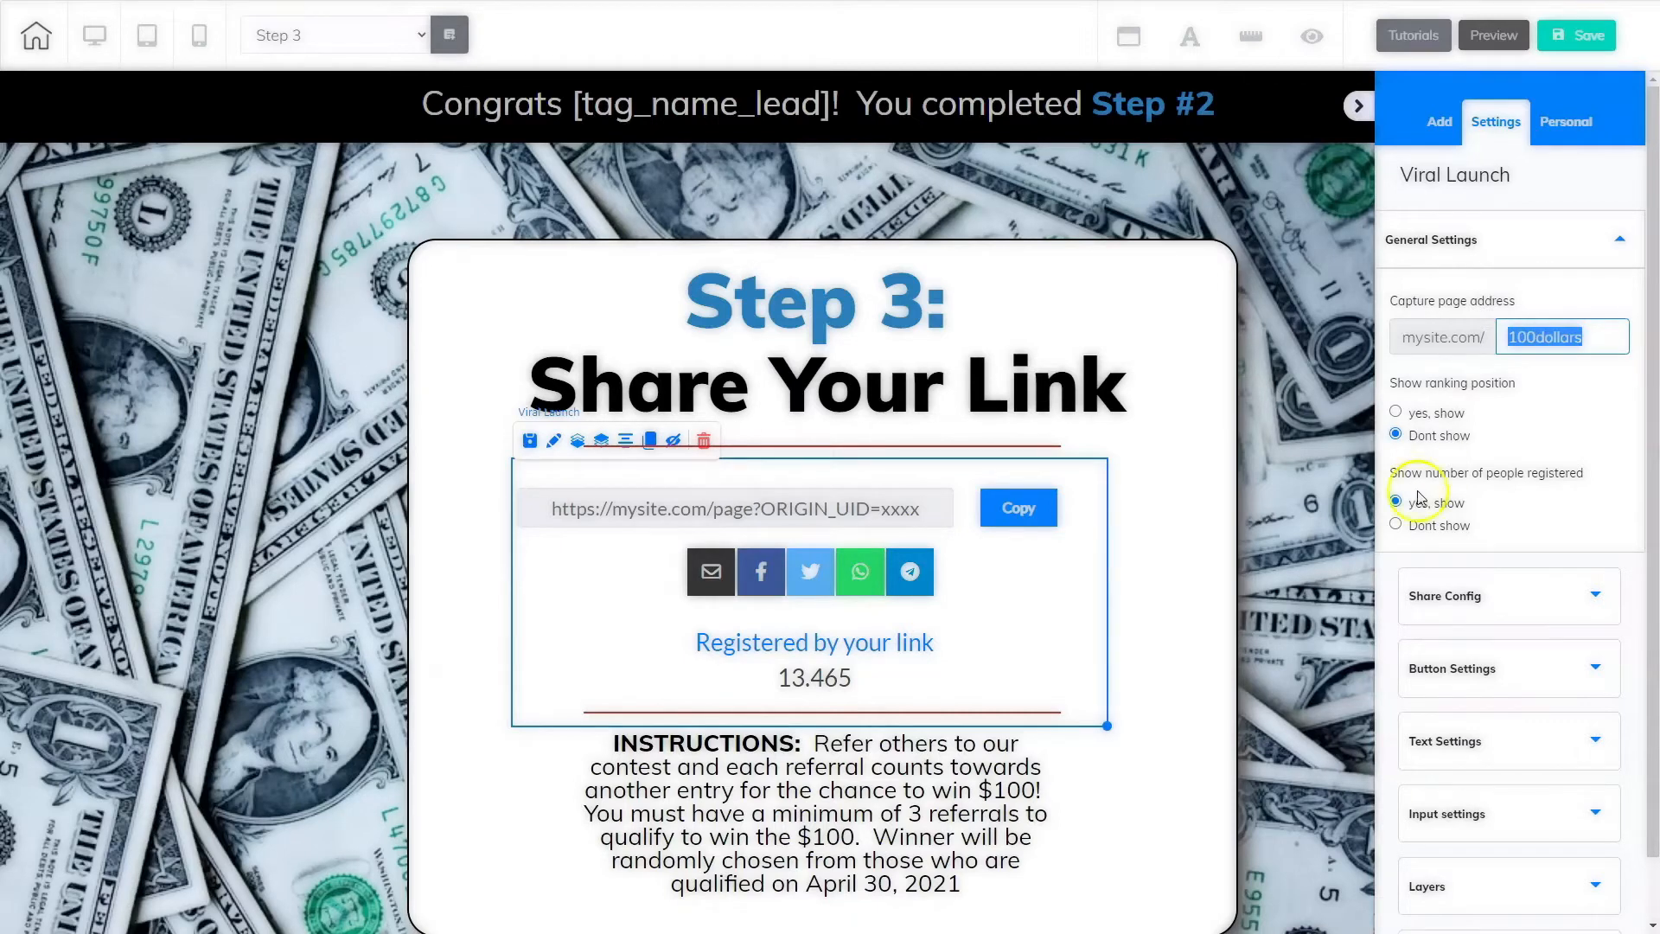
pyautogui.click(1443, 244)
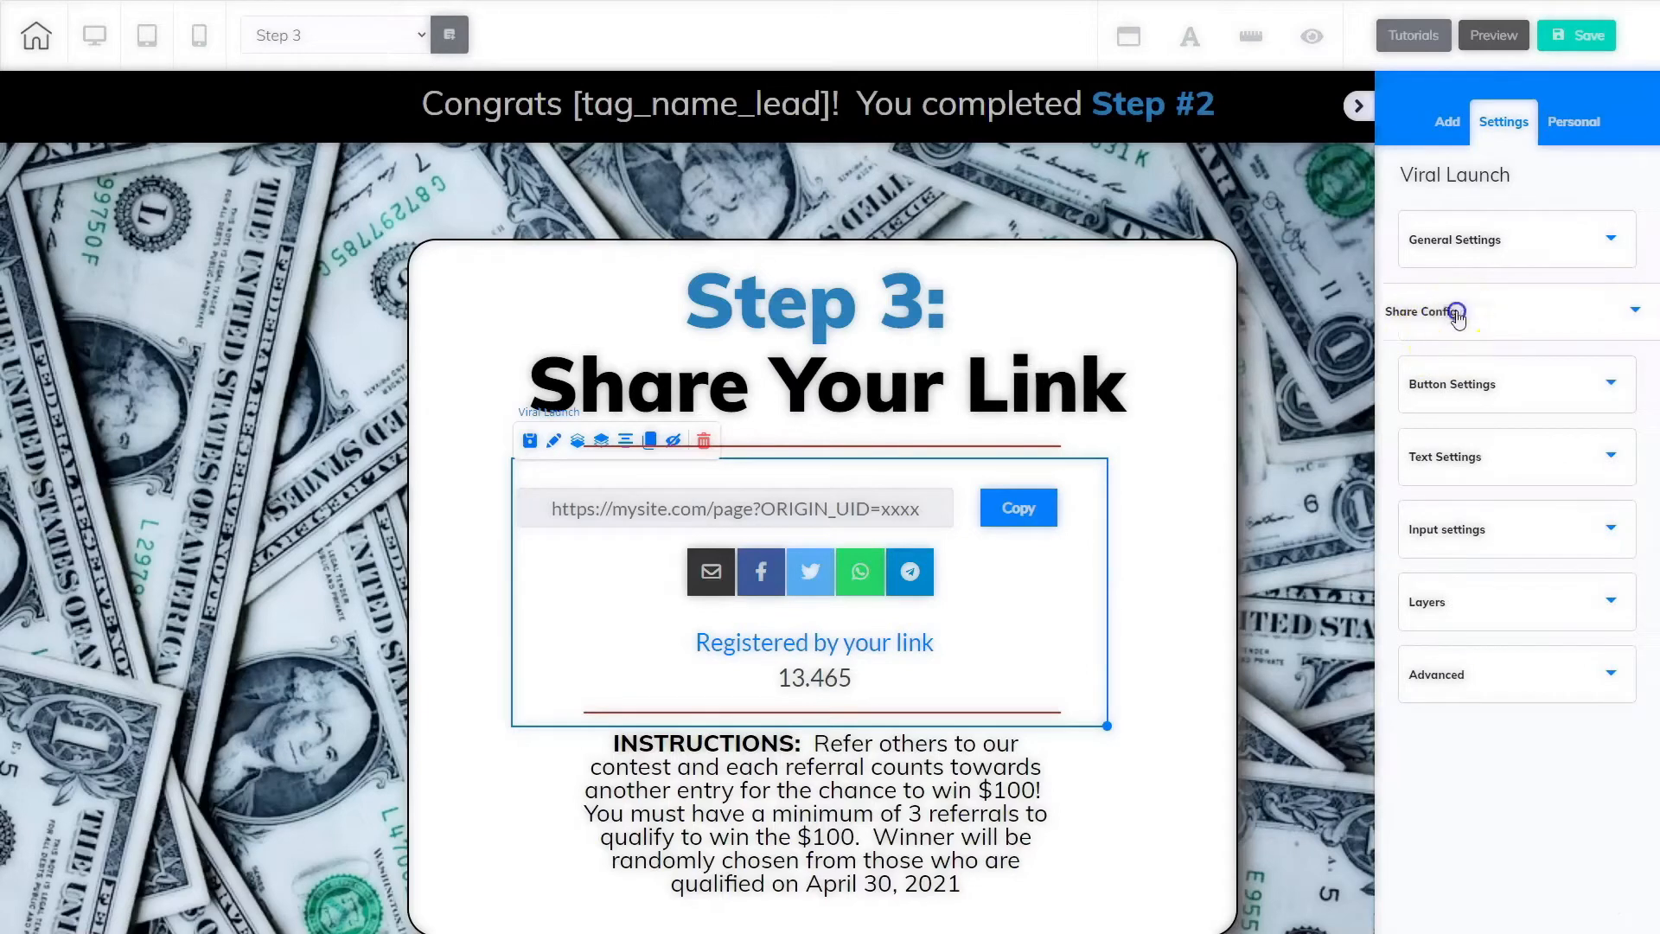
# Step: Set the share buttons' theme to Circles in the Viral Launch share configuration
pyautogui.click(1458, 317)
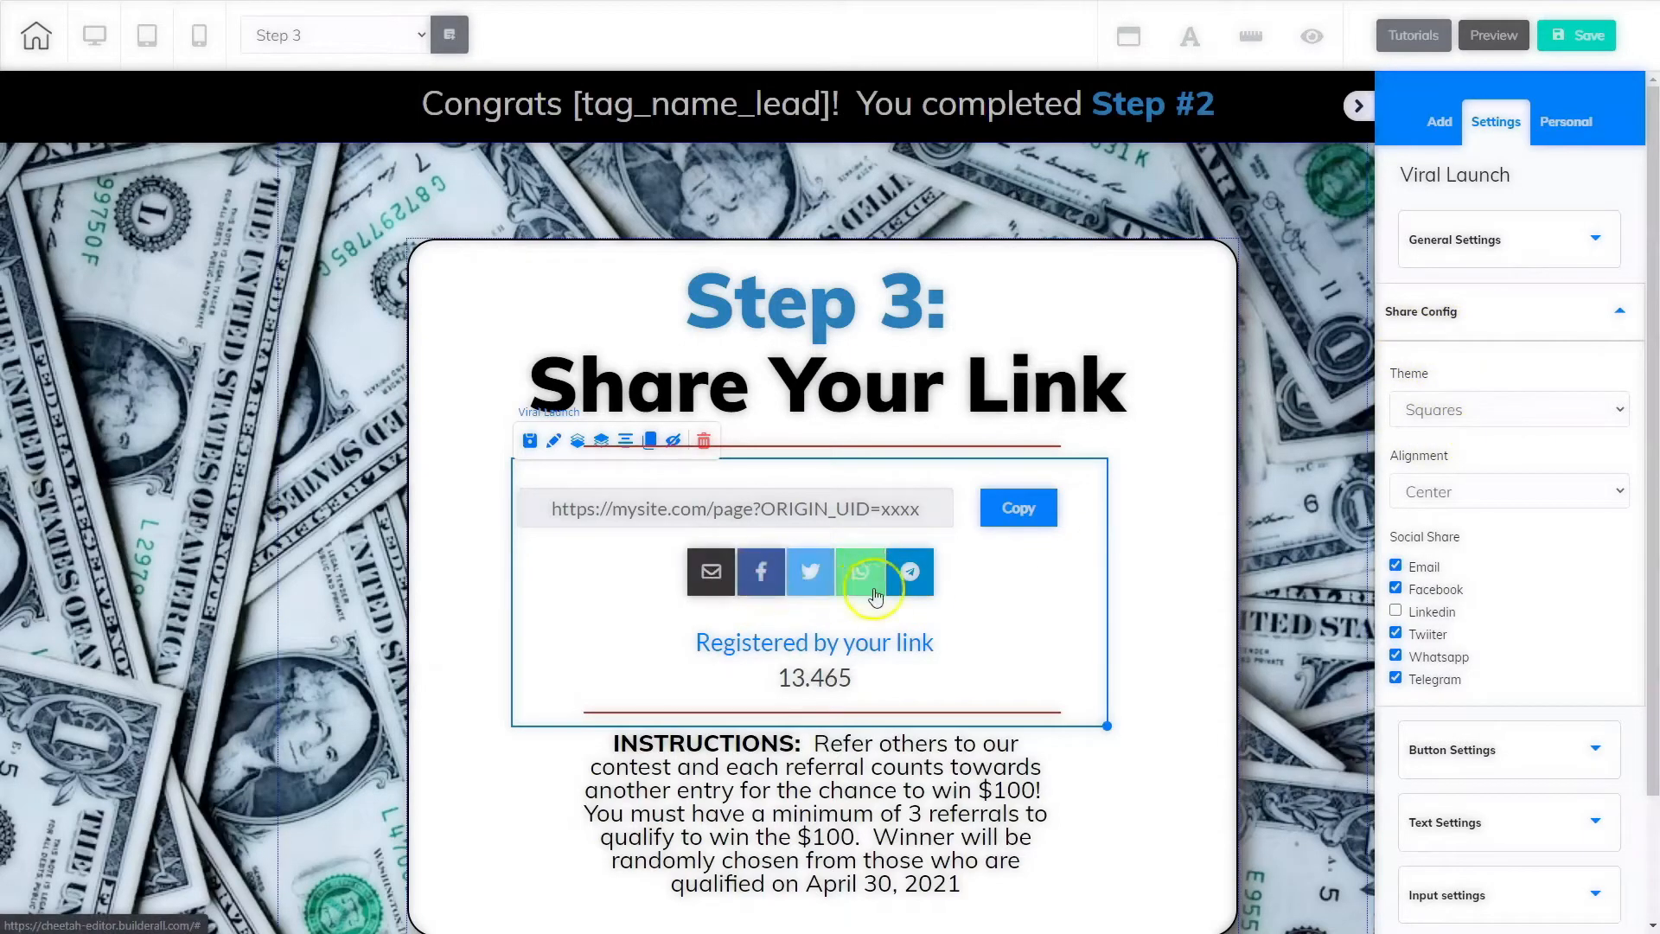
pyautogui.click(1461, 408)
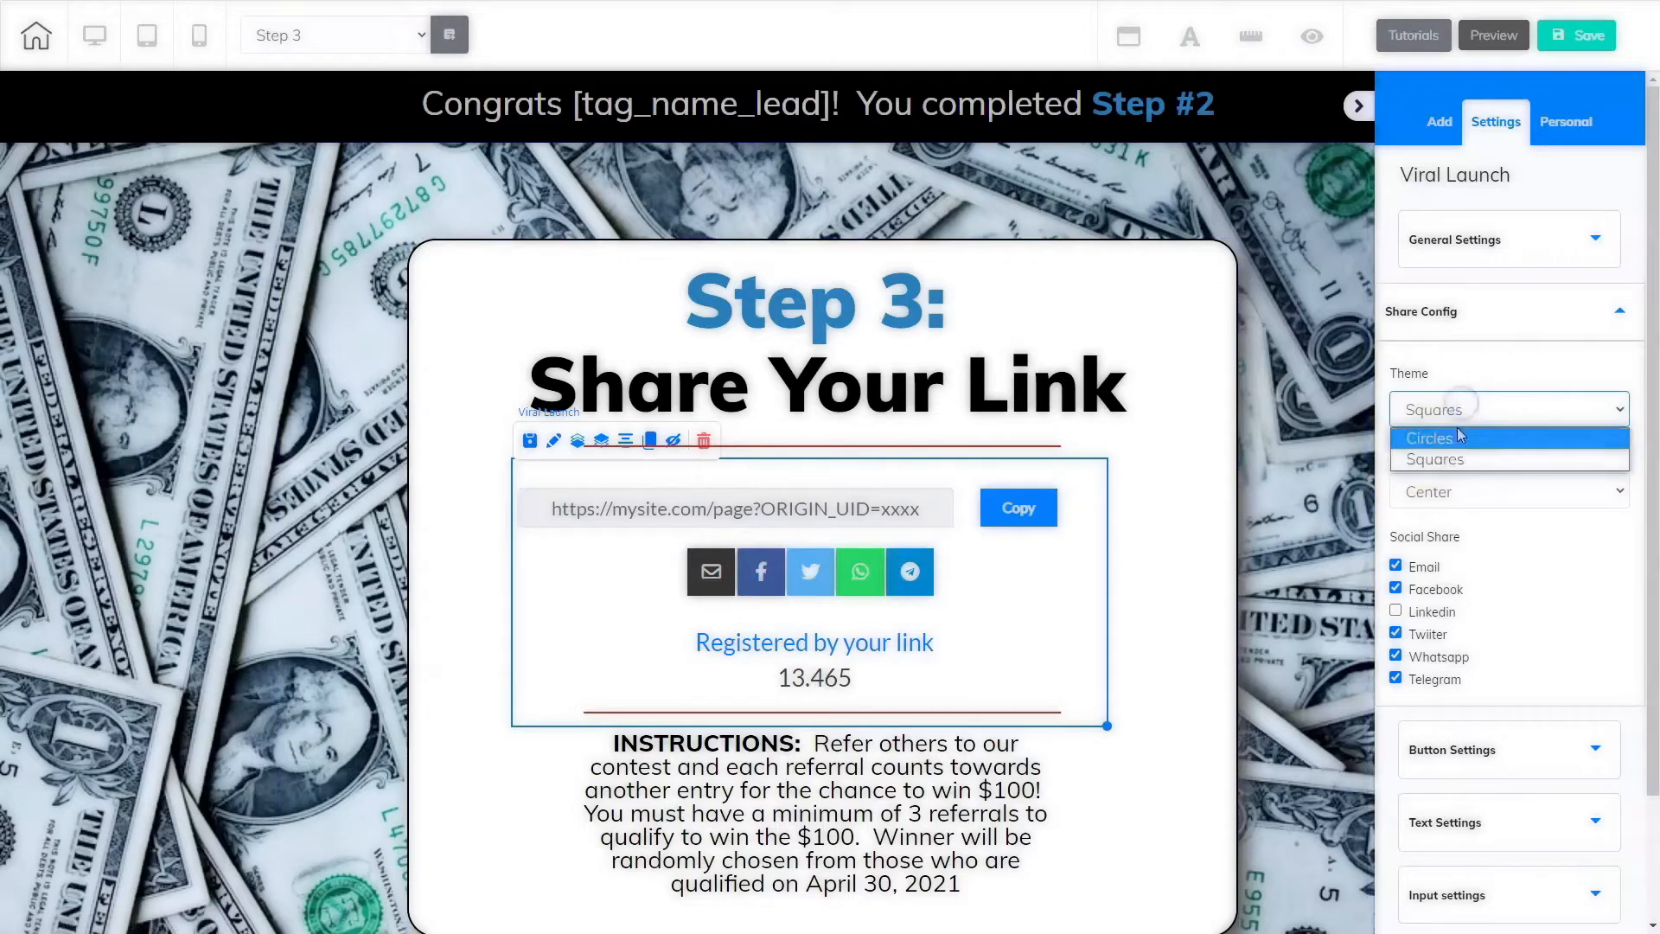
pyautogui.click(1460, 440)
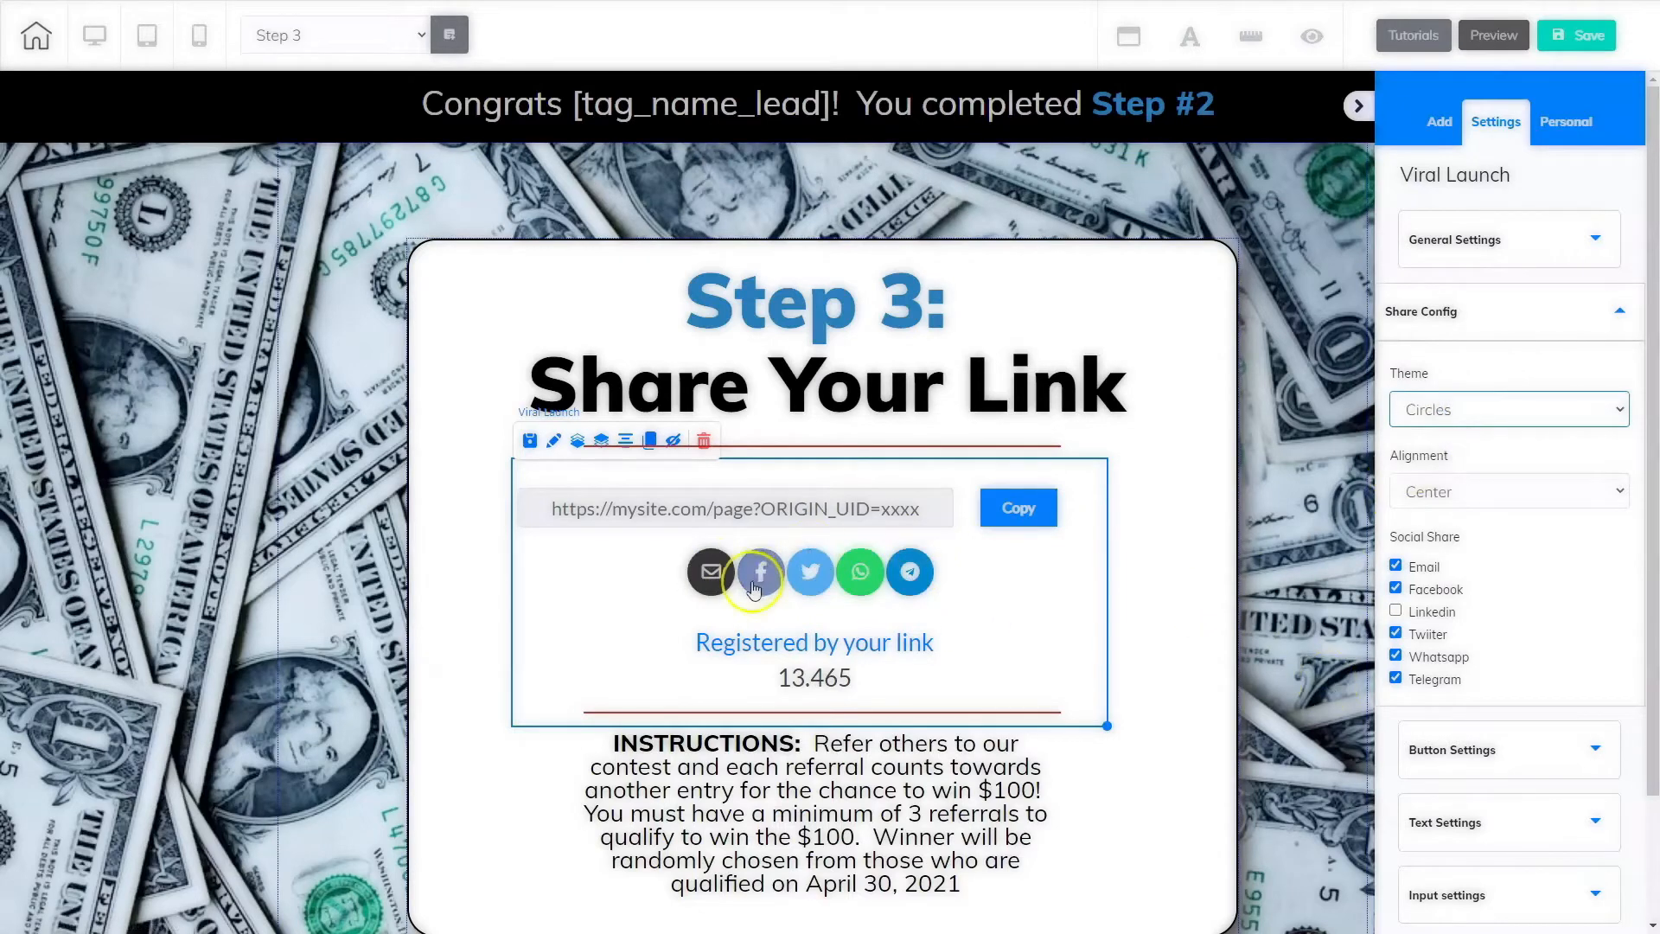
# Step: Try Left and Right alignment for the share buttons, returning to Center
pyautogui.click(1446, 492)
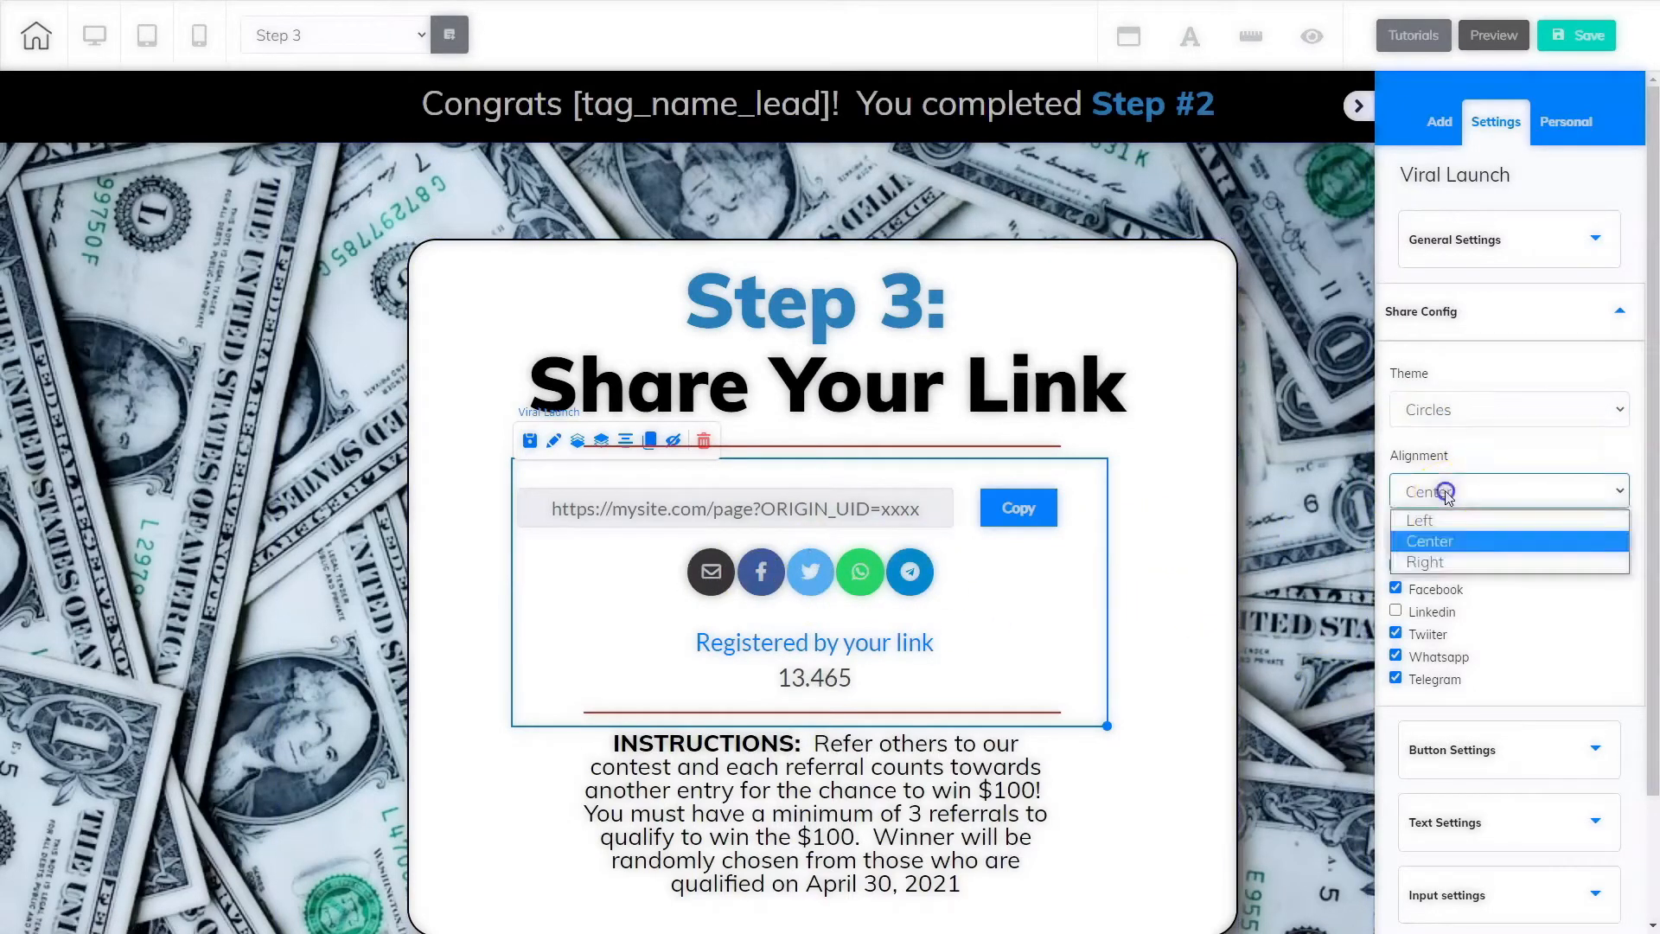
pyautogui.click(1444, 520)
pyautogui.click(1446, 490)
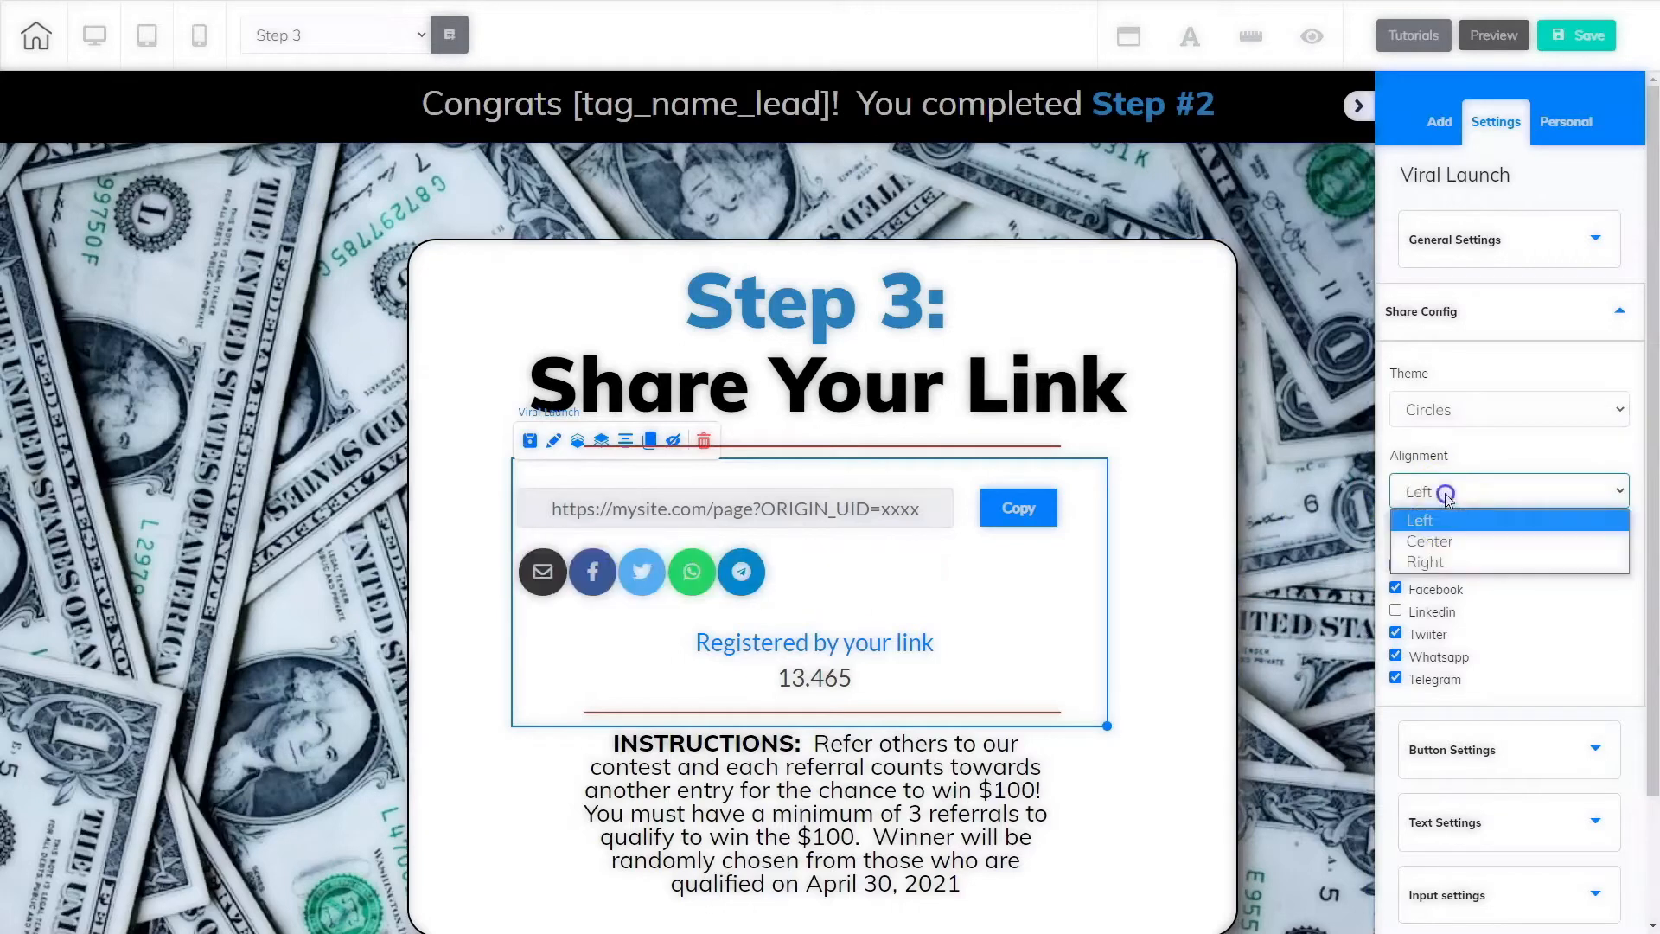
pyautogui.click(1448, 563)
pyautogui.click(1435, 491)
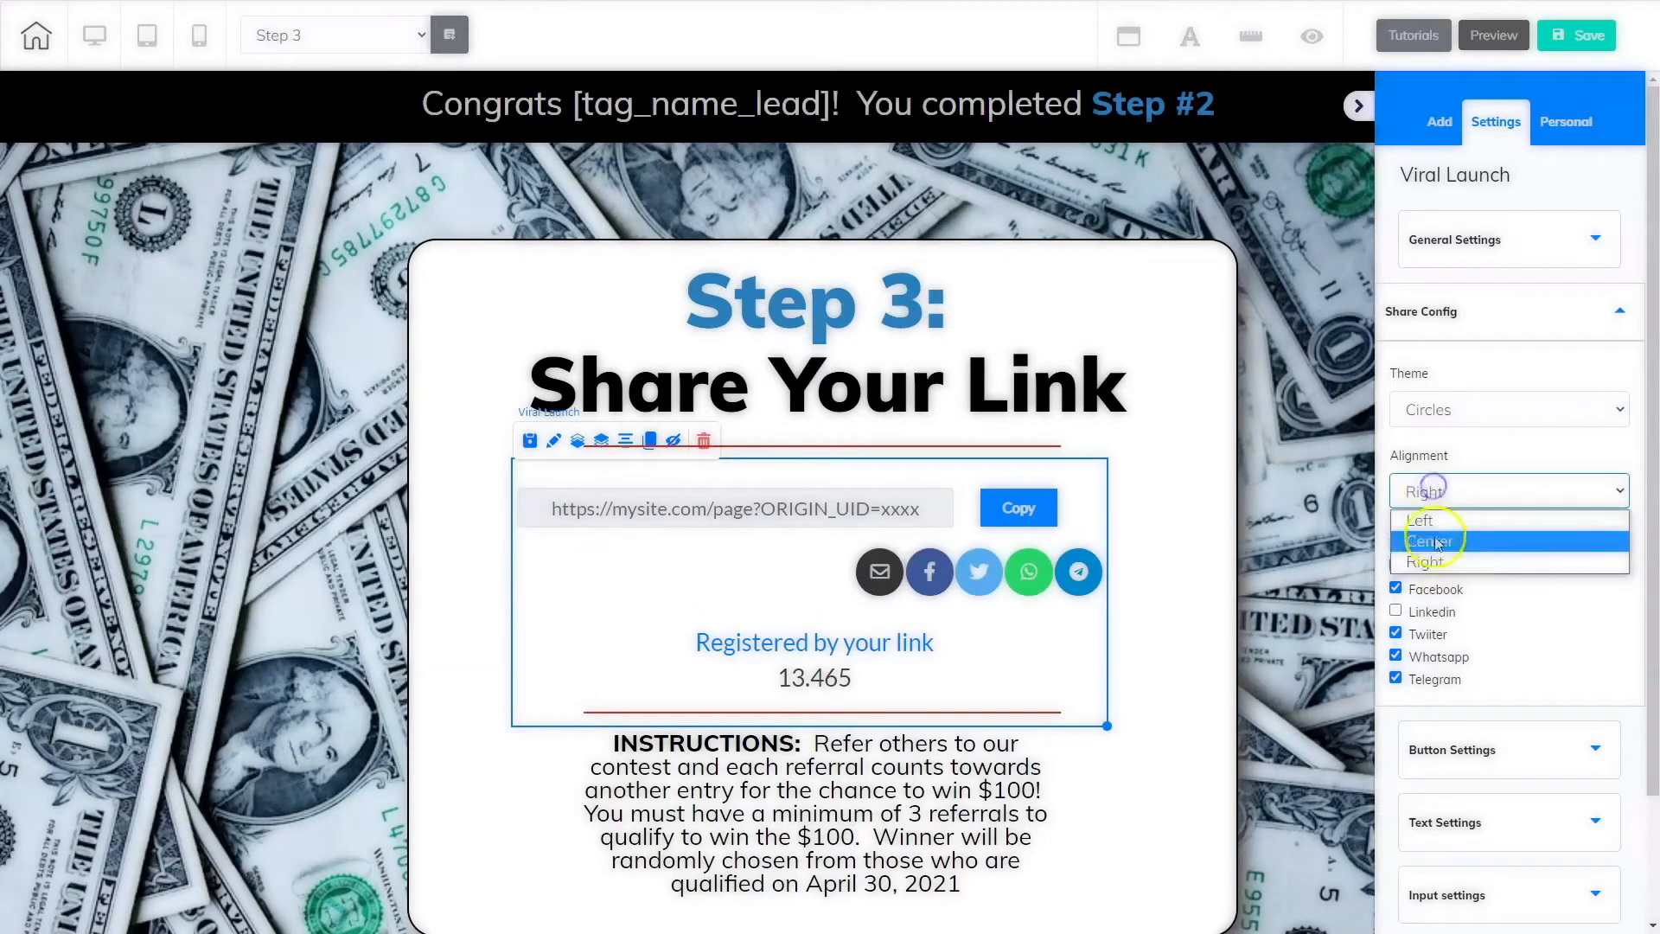
pyautogui.click(1435, 541)
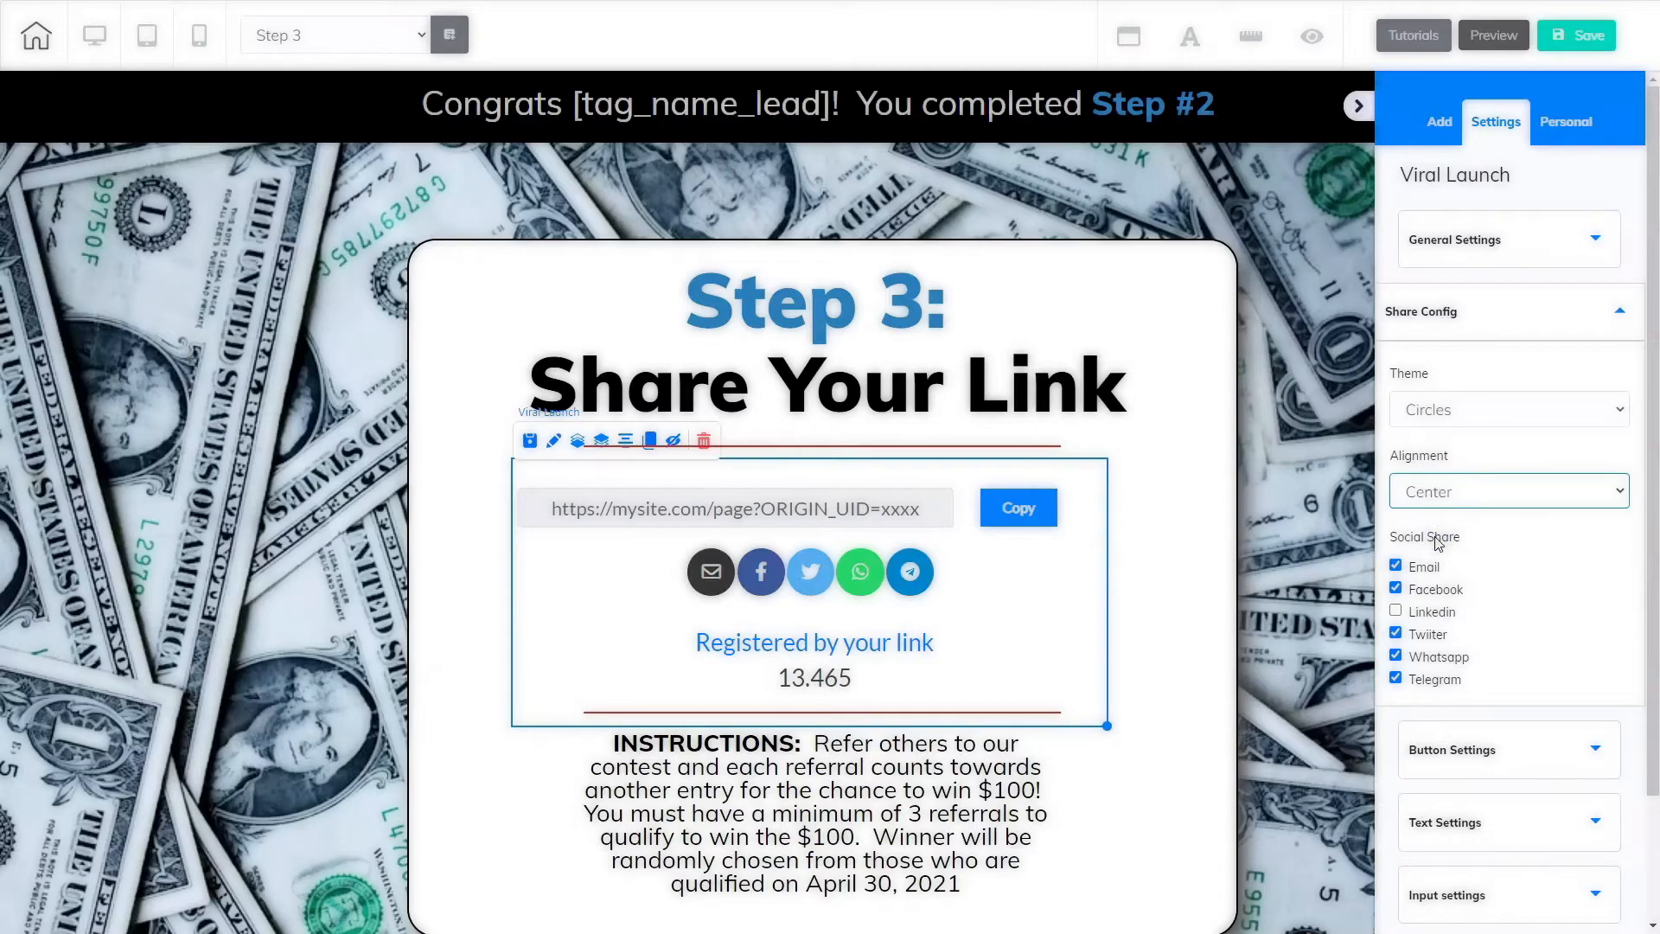
# Step: Toggle the Email and LinkedIn social share options off and on again, leaving them as before
pyautogui.click(1397, 566)
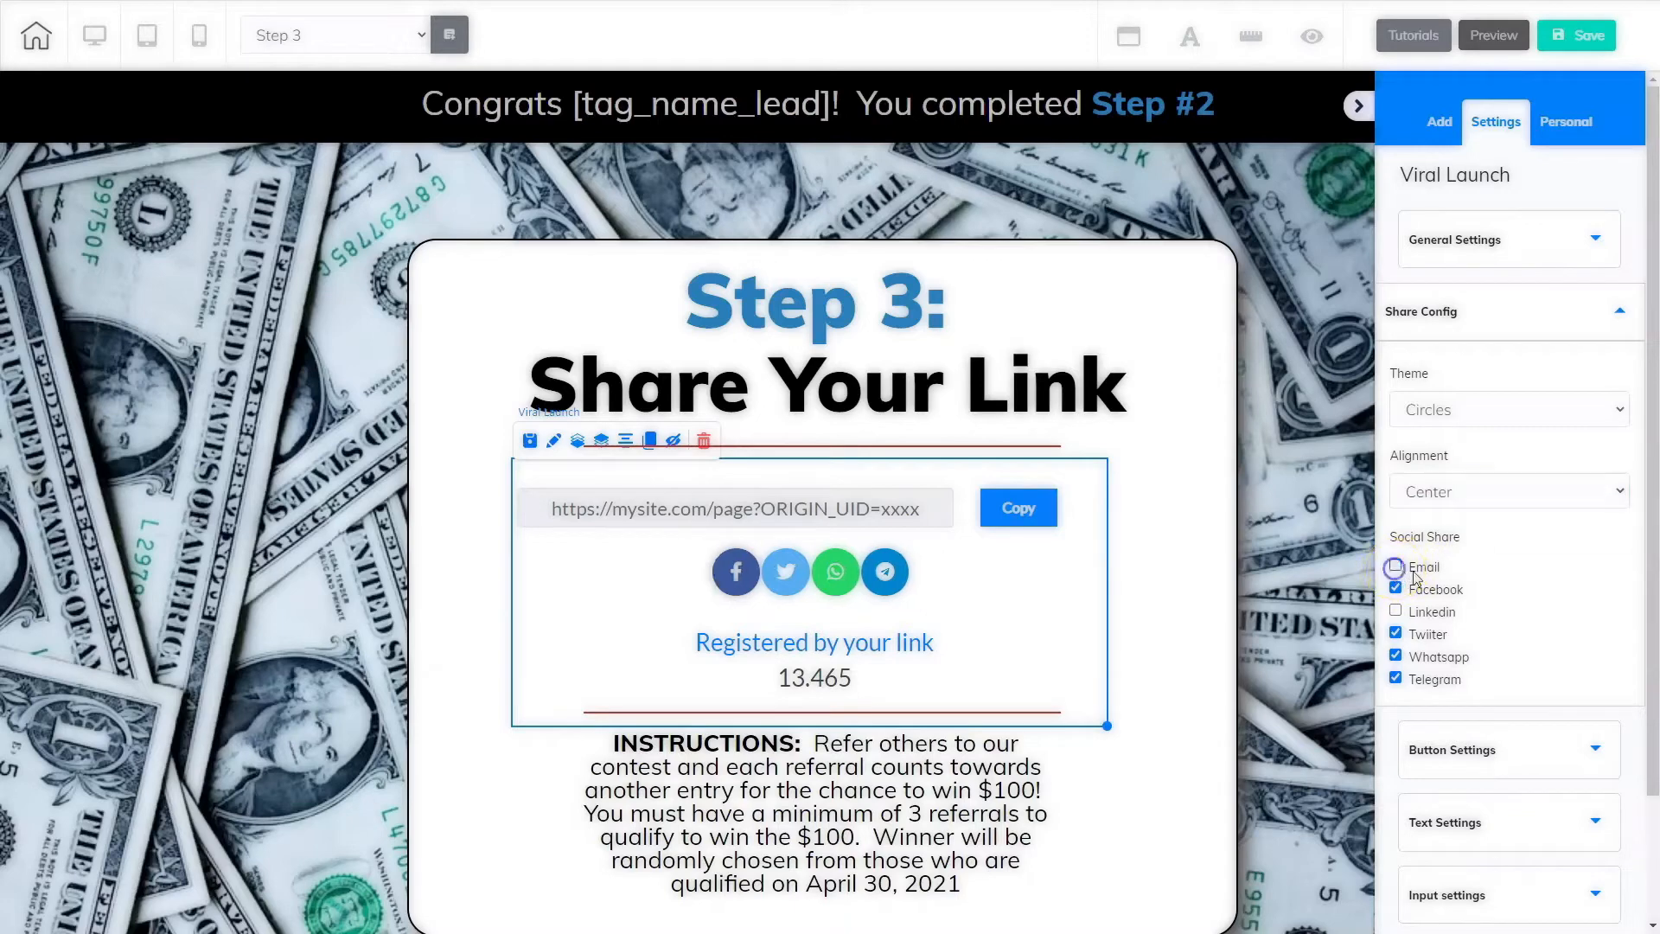
pyautogui.click(1395, 565)
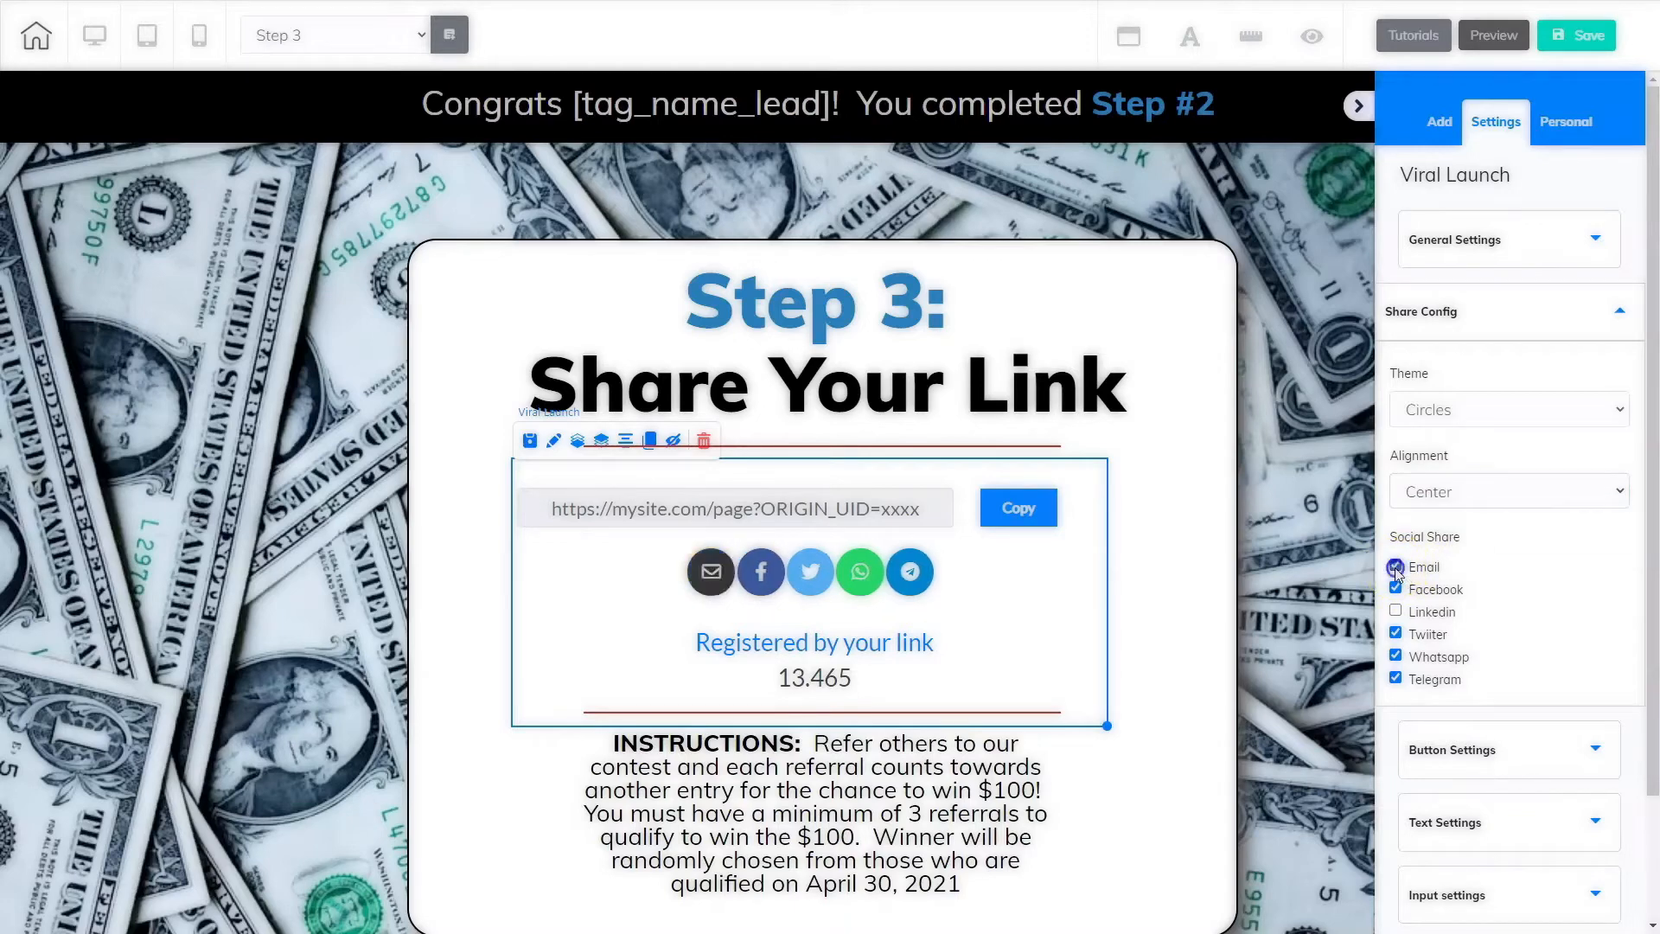
pyautogui.click(1396, 611)
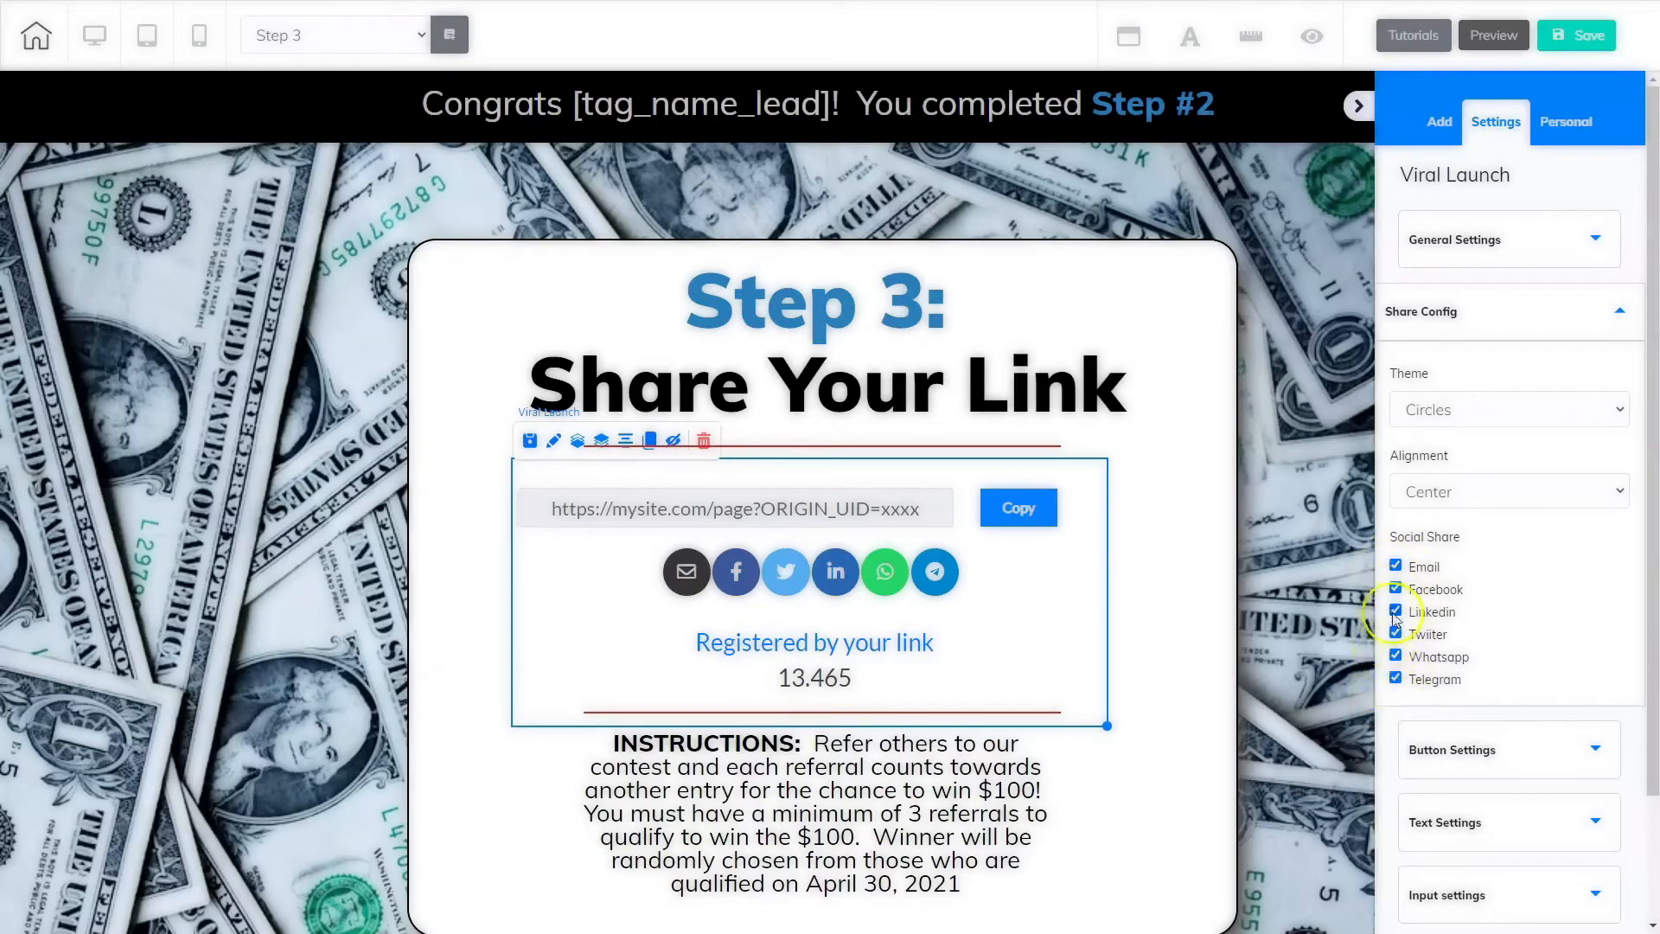
pyautogui.click(1395, 612)
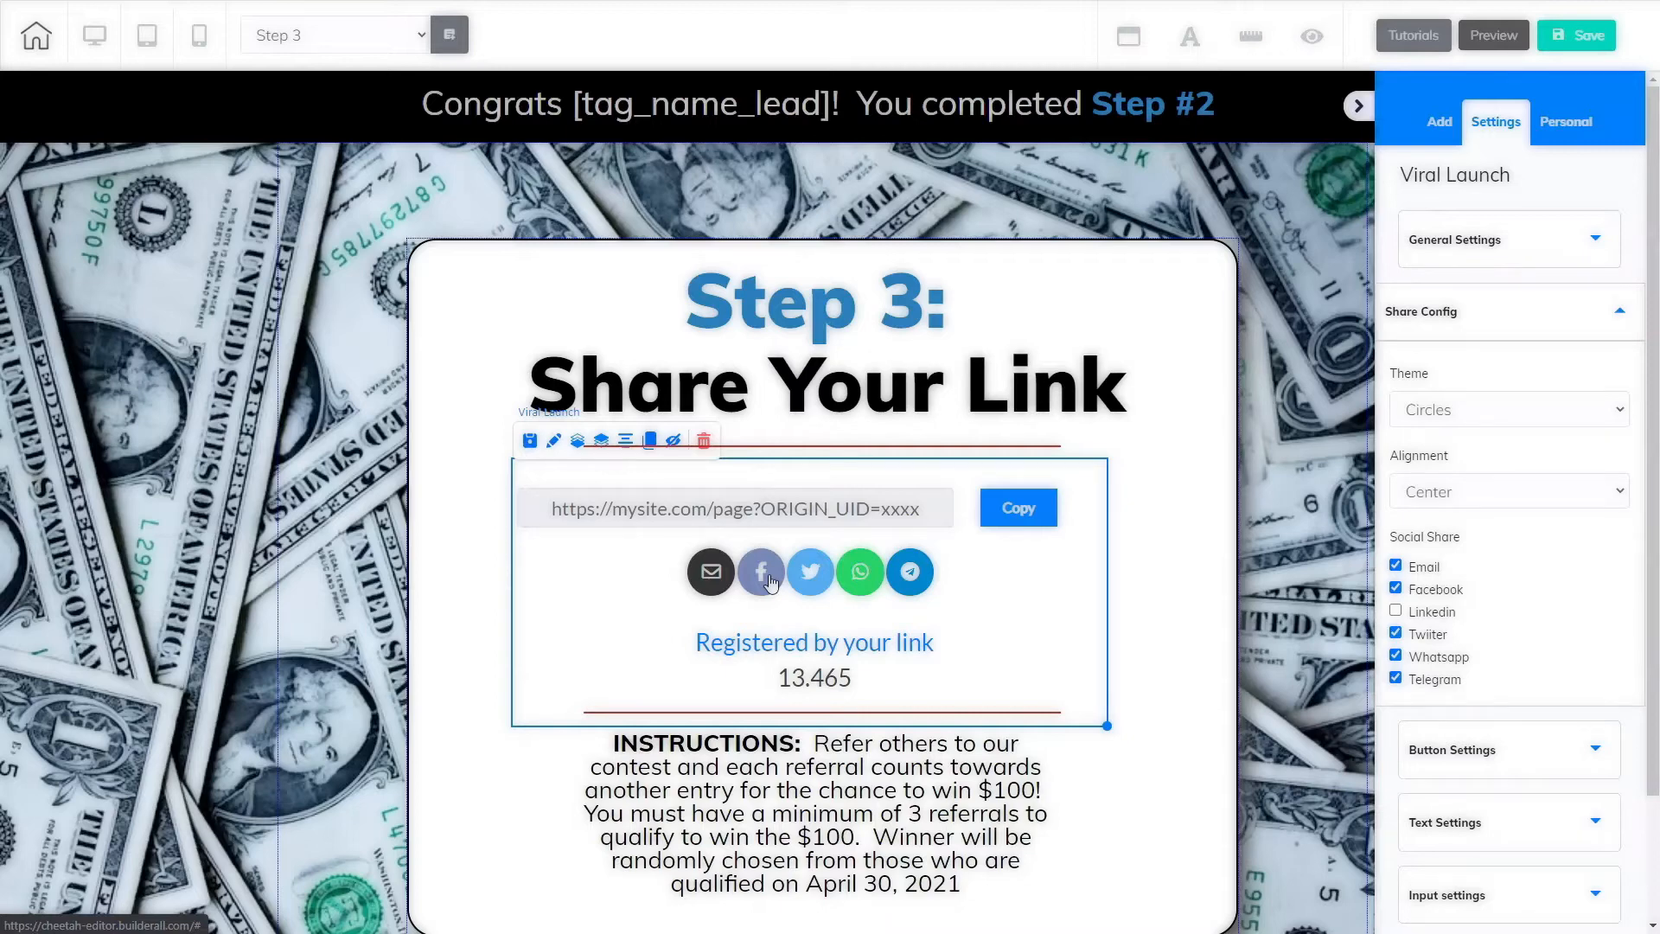
pyautogui.click(819, 588)
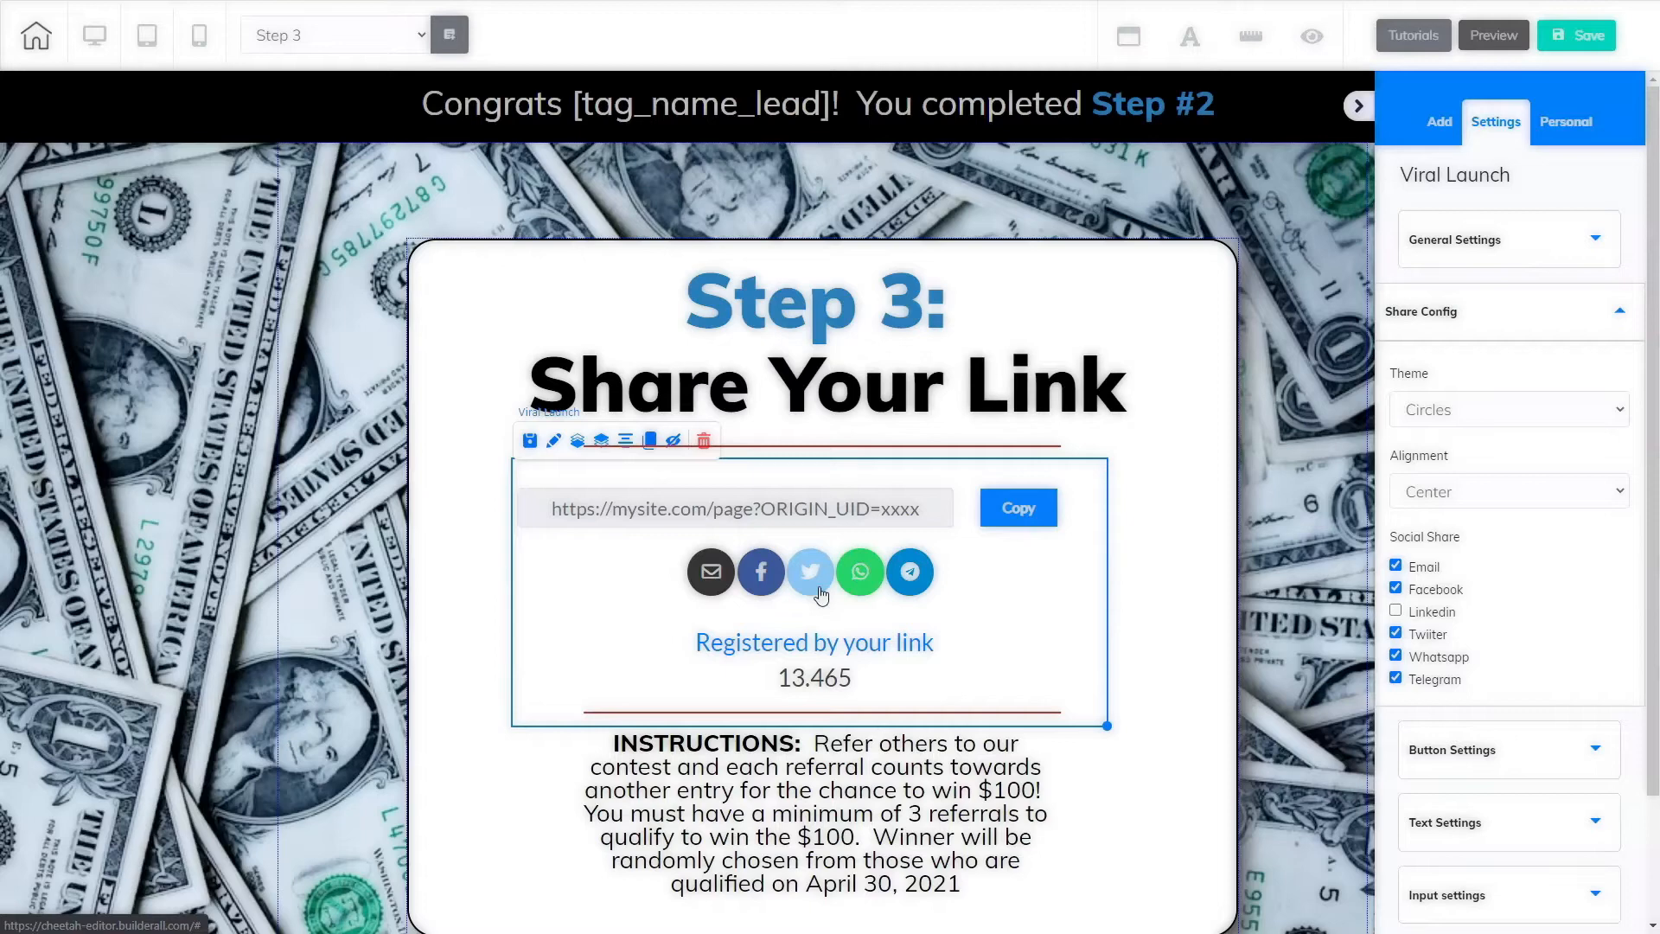
# Step: Save and publish the Step 3 page, closing the publish confirmation
pyautogui.click(1470, 748)
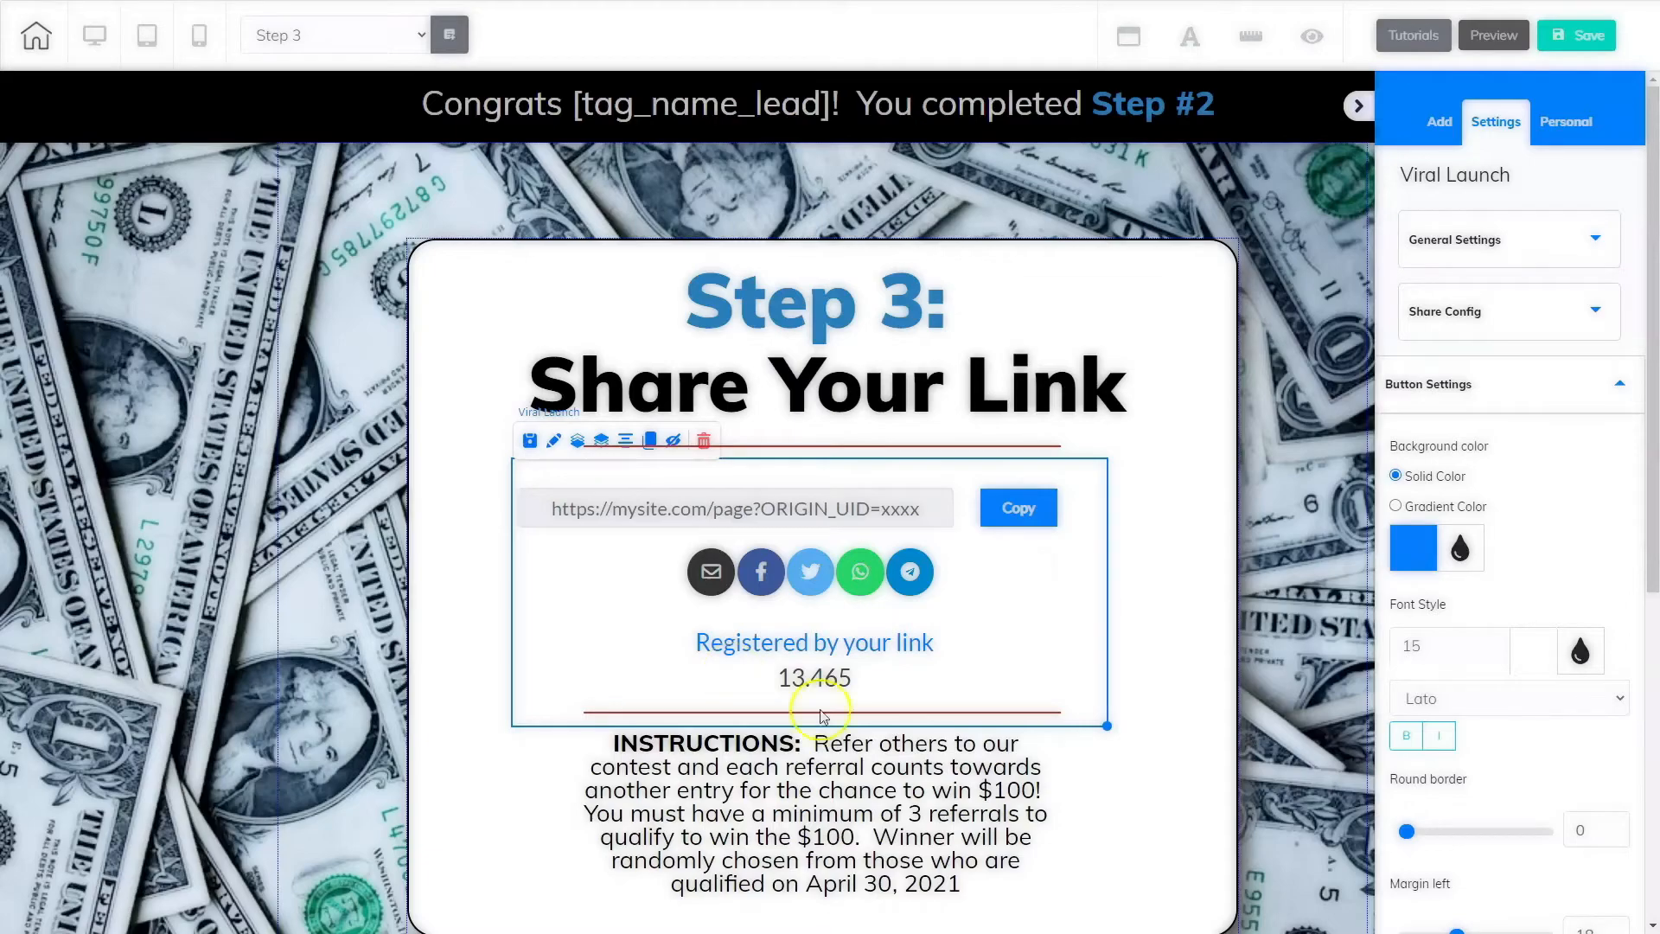
pyautogui.click(1576, 35)
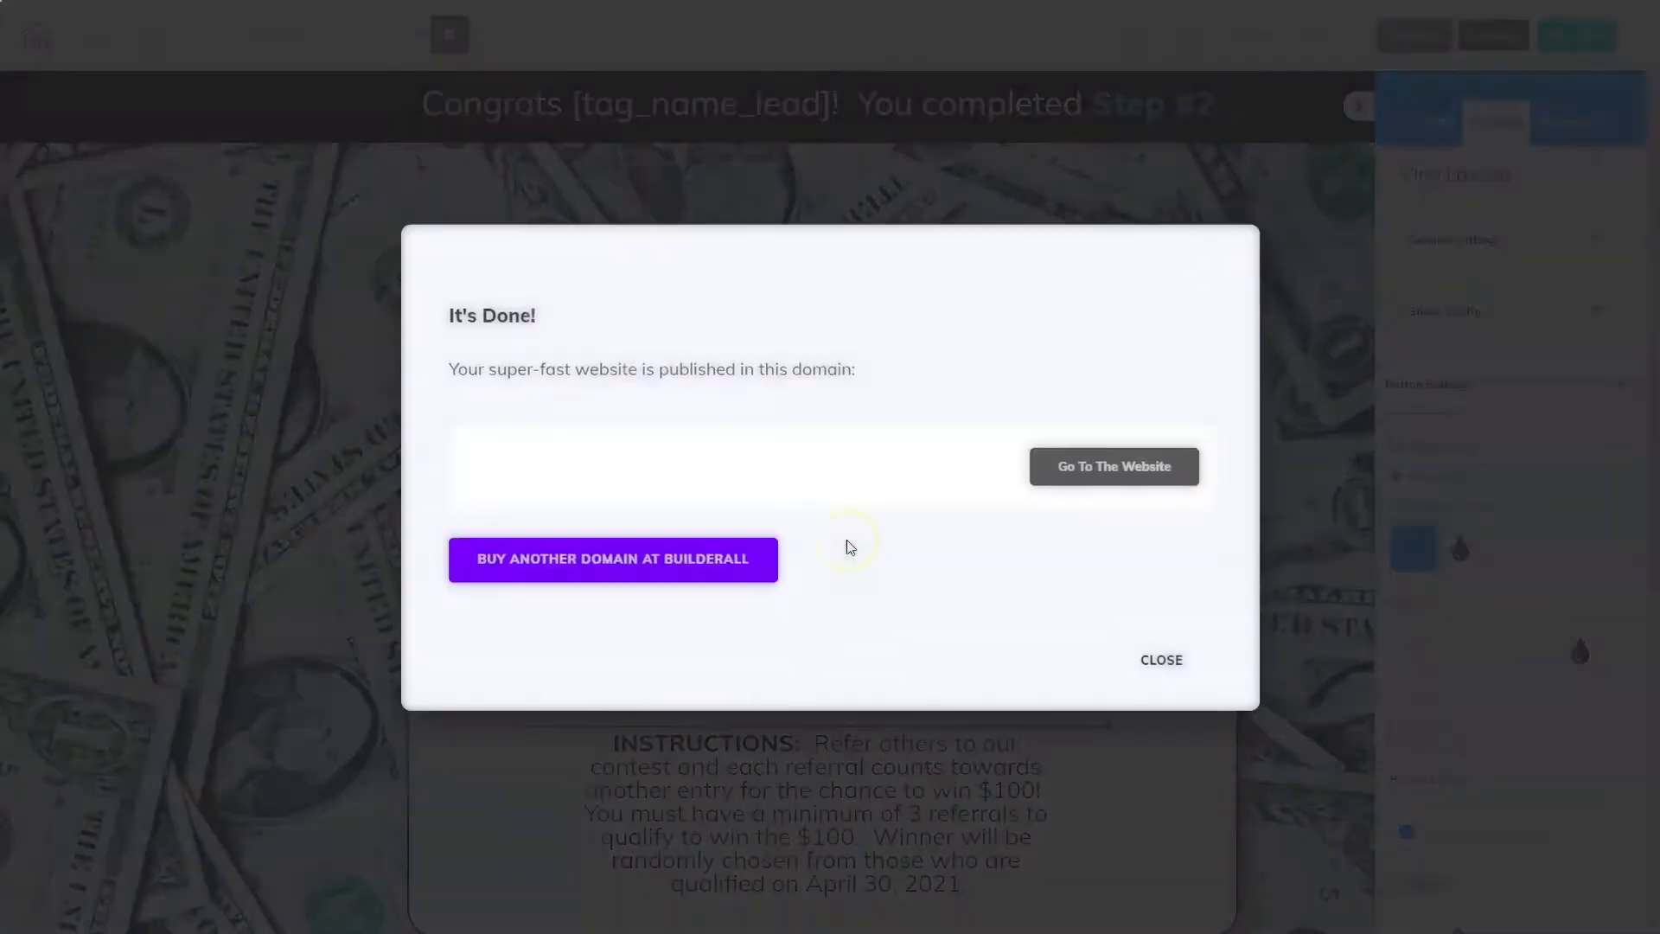
pyautogui.click(1160, 660)
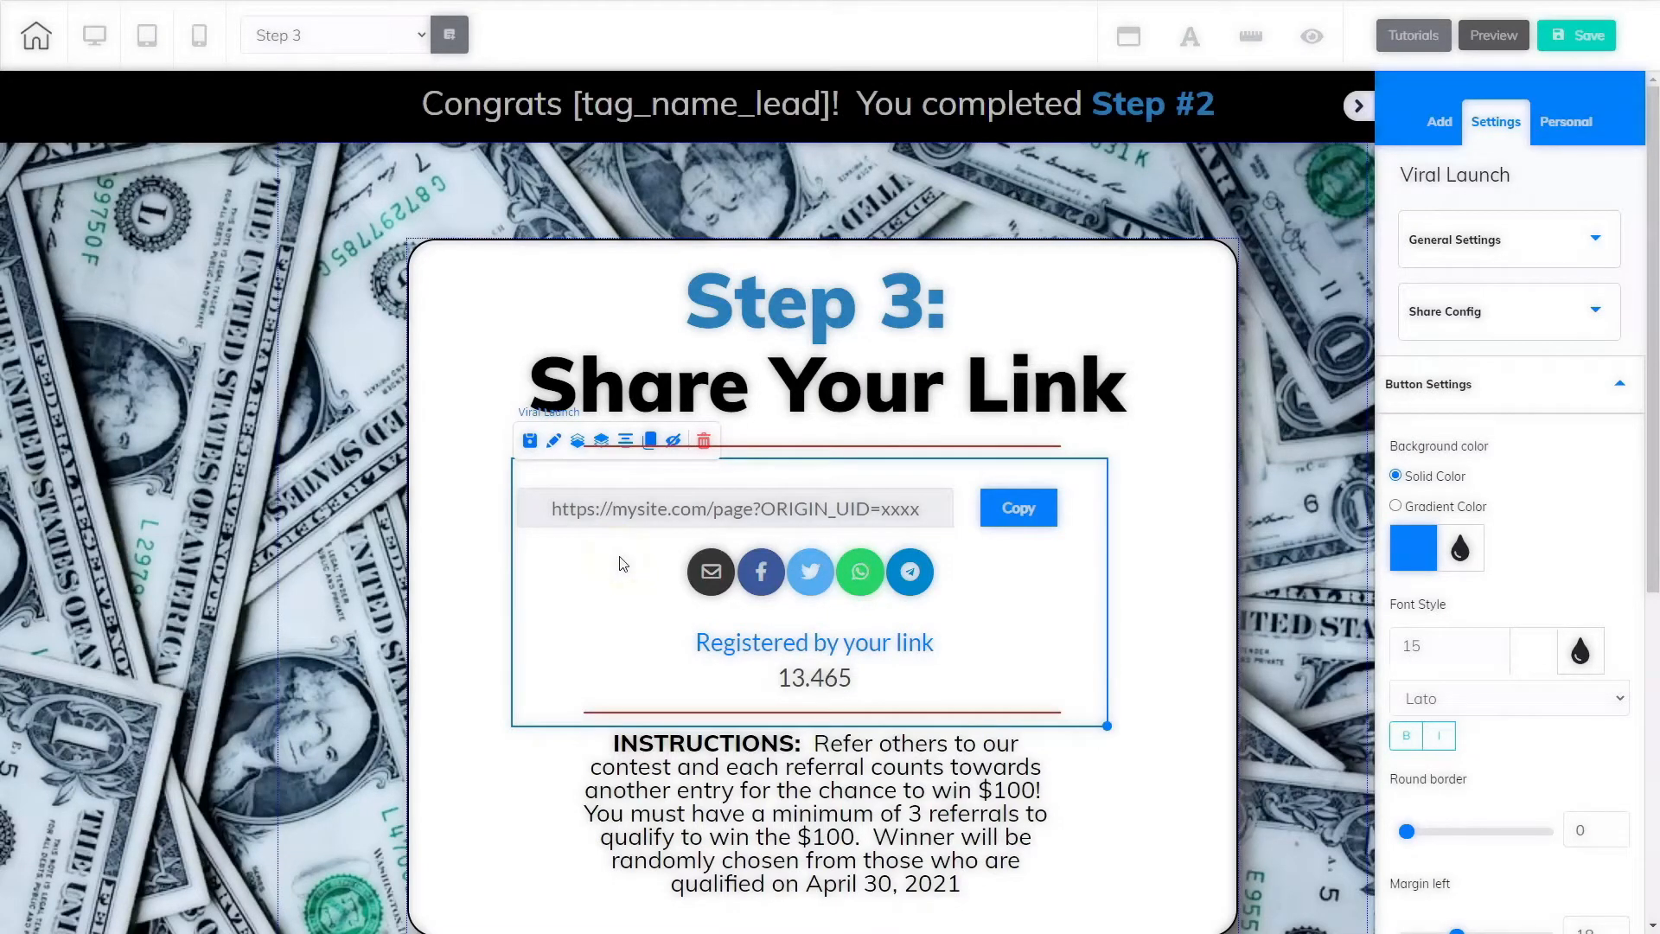
# Step: Switch to the 100 Dollars page, saving the Step 3 changes before leaving
pyautogui.click(341, 34)
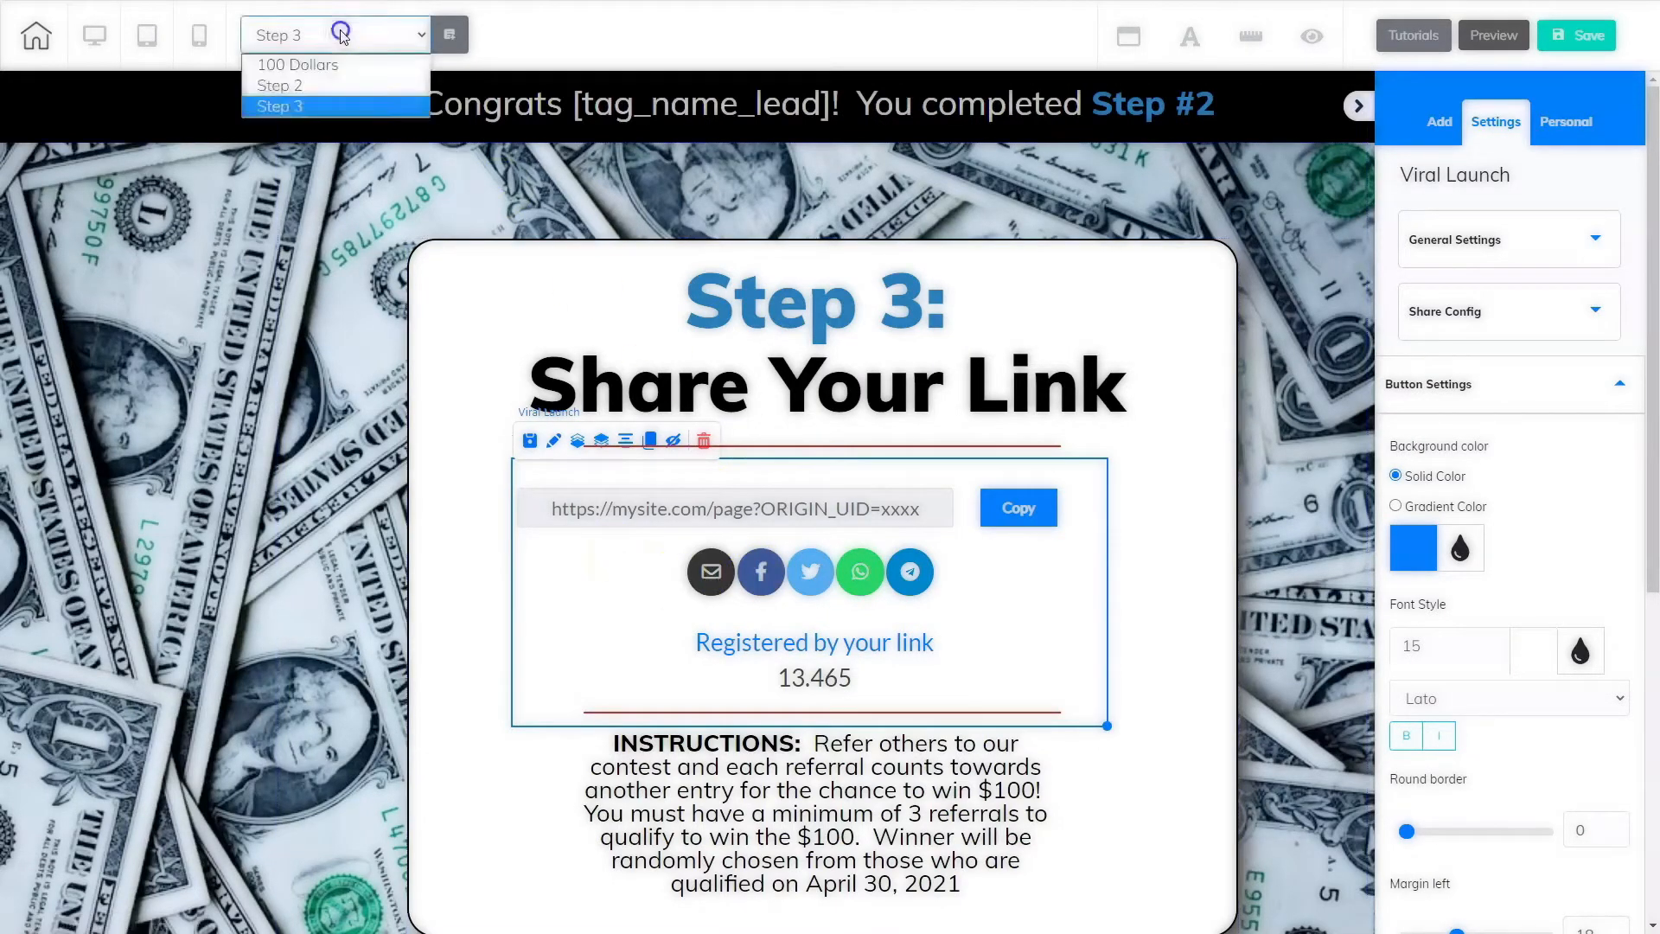
pyautogui.click(338, 65)
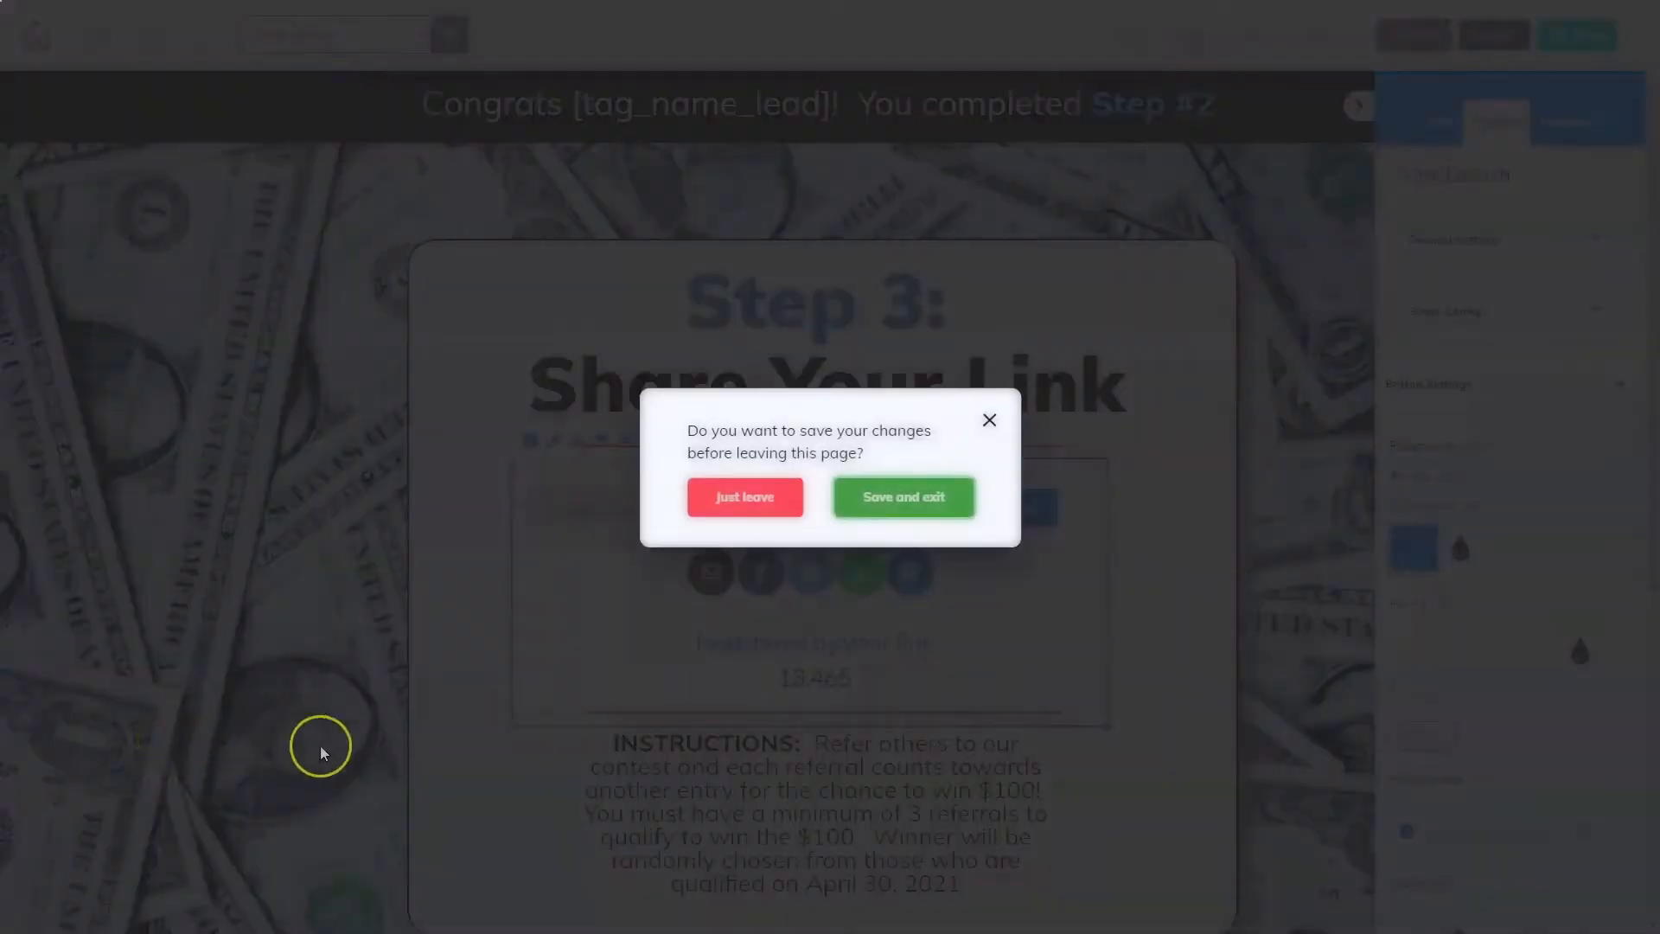
pyautogui.click(922, 496)
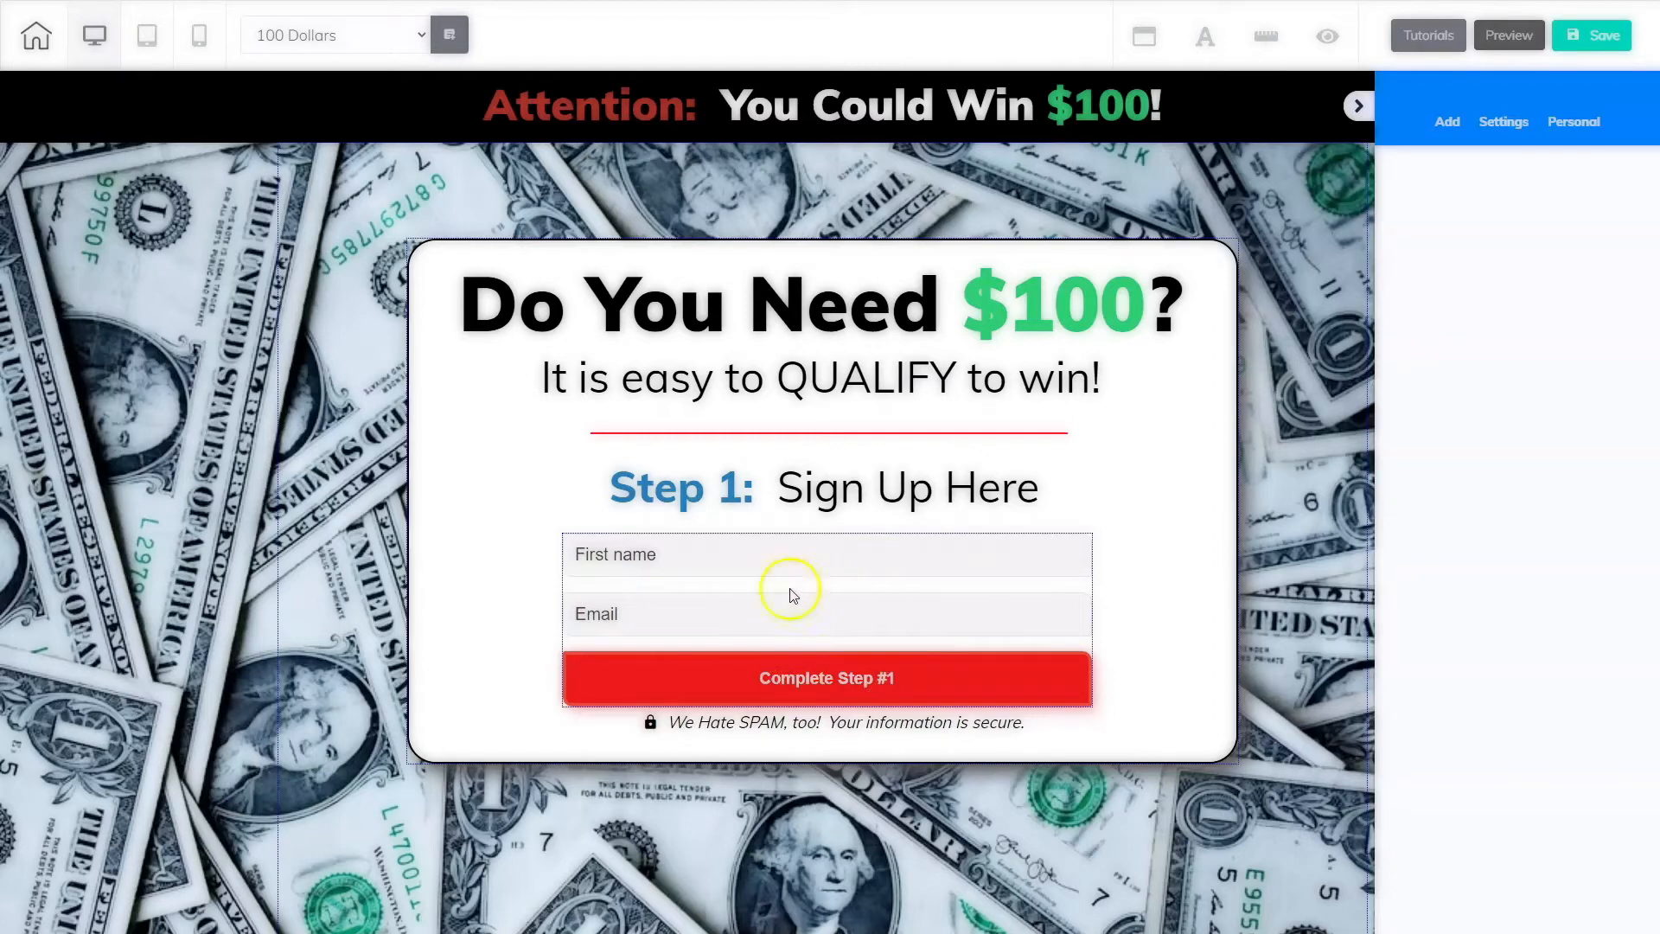
# Step: Assign the Viral Contest $100 list to the MailingBoss signup form
pyautogui.click(817, 595)
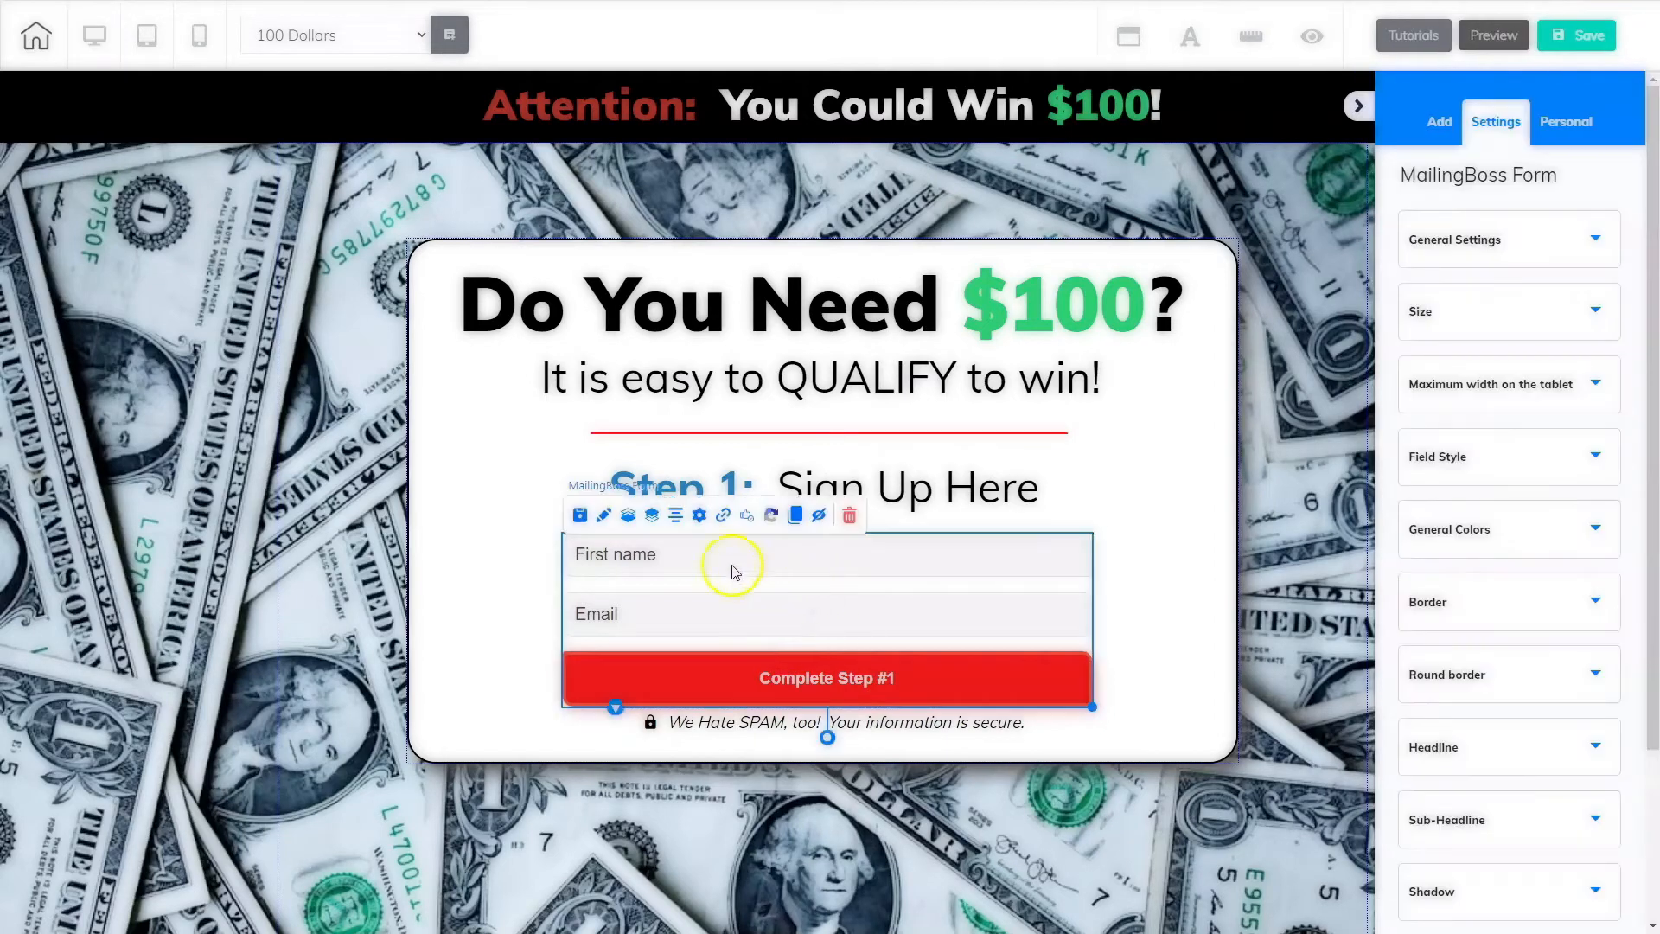
pyautogui.click(698, 517)
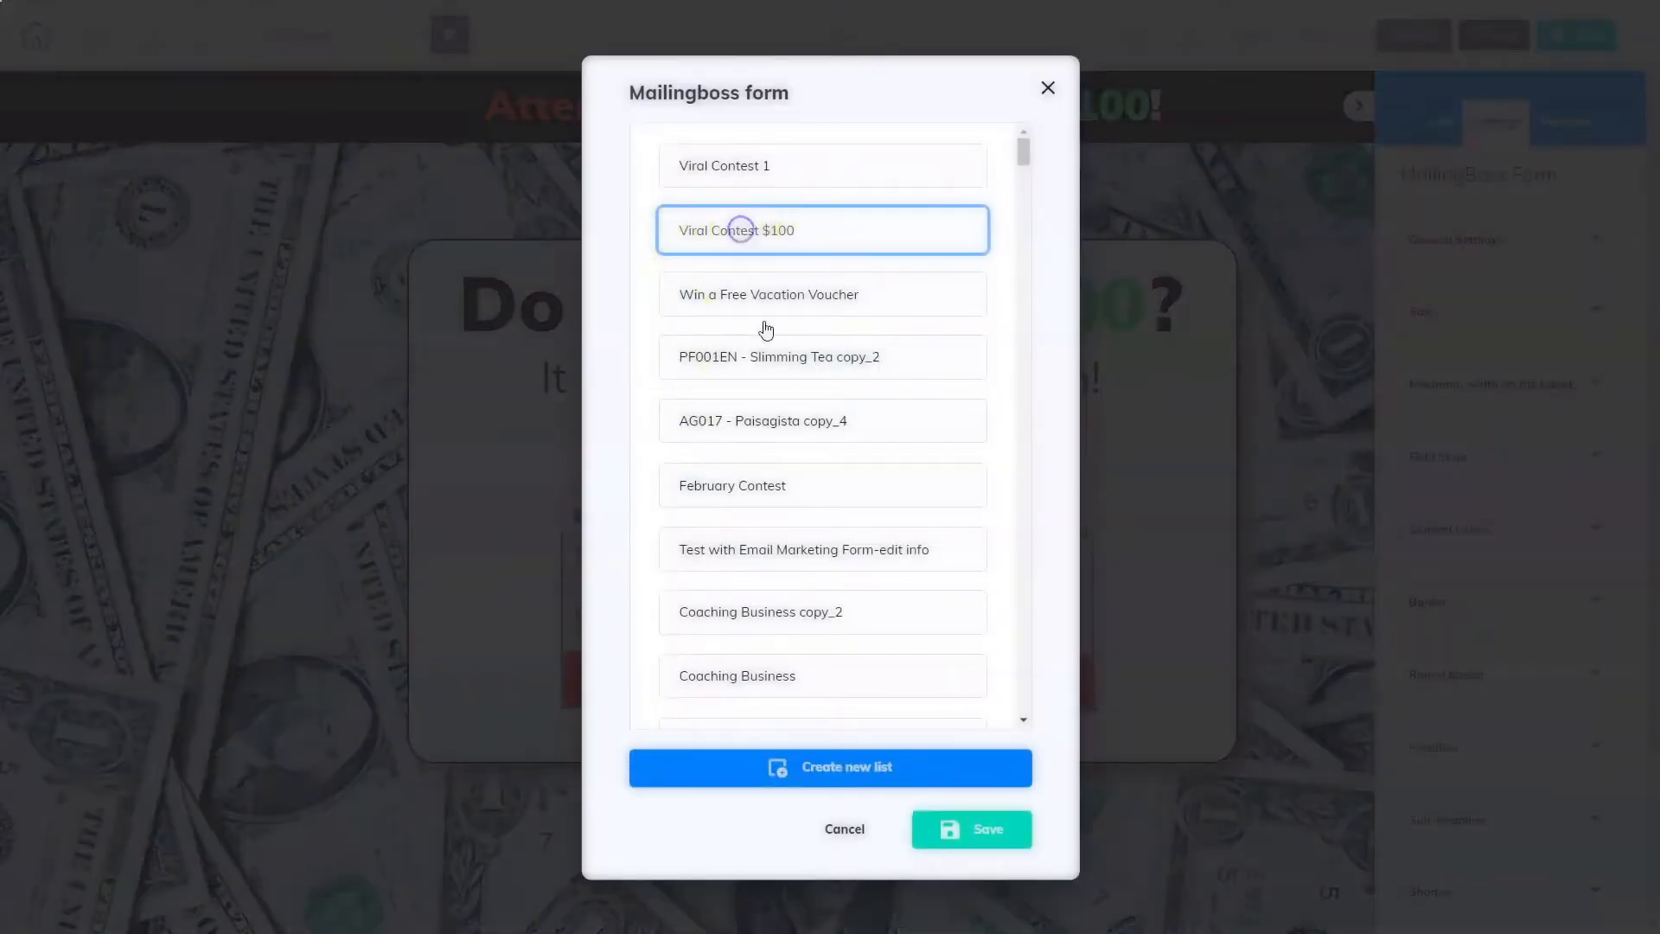
pyautogui.click(958, 833)
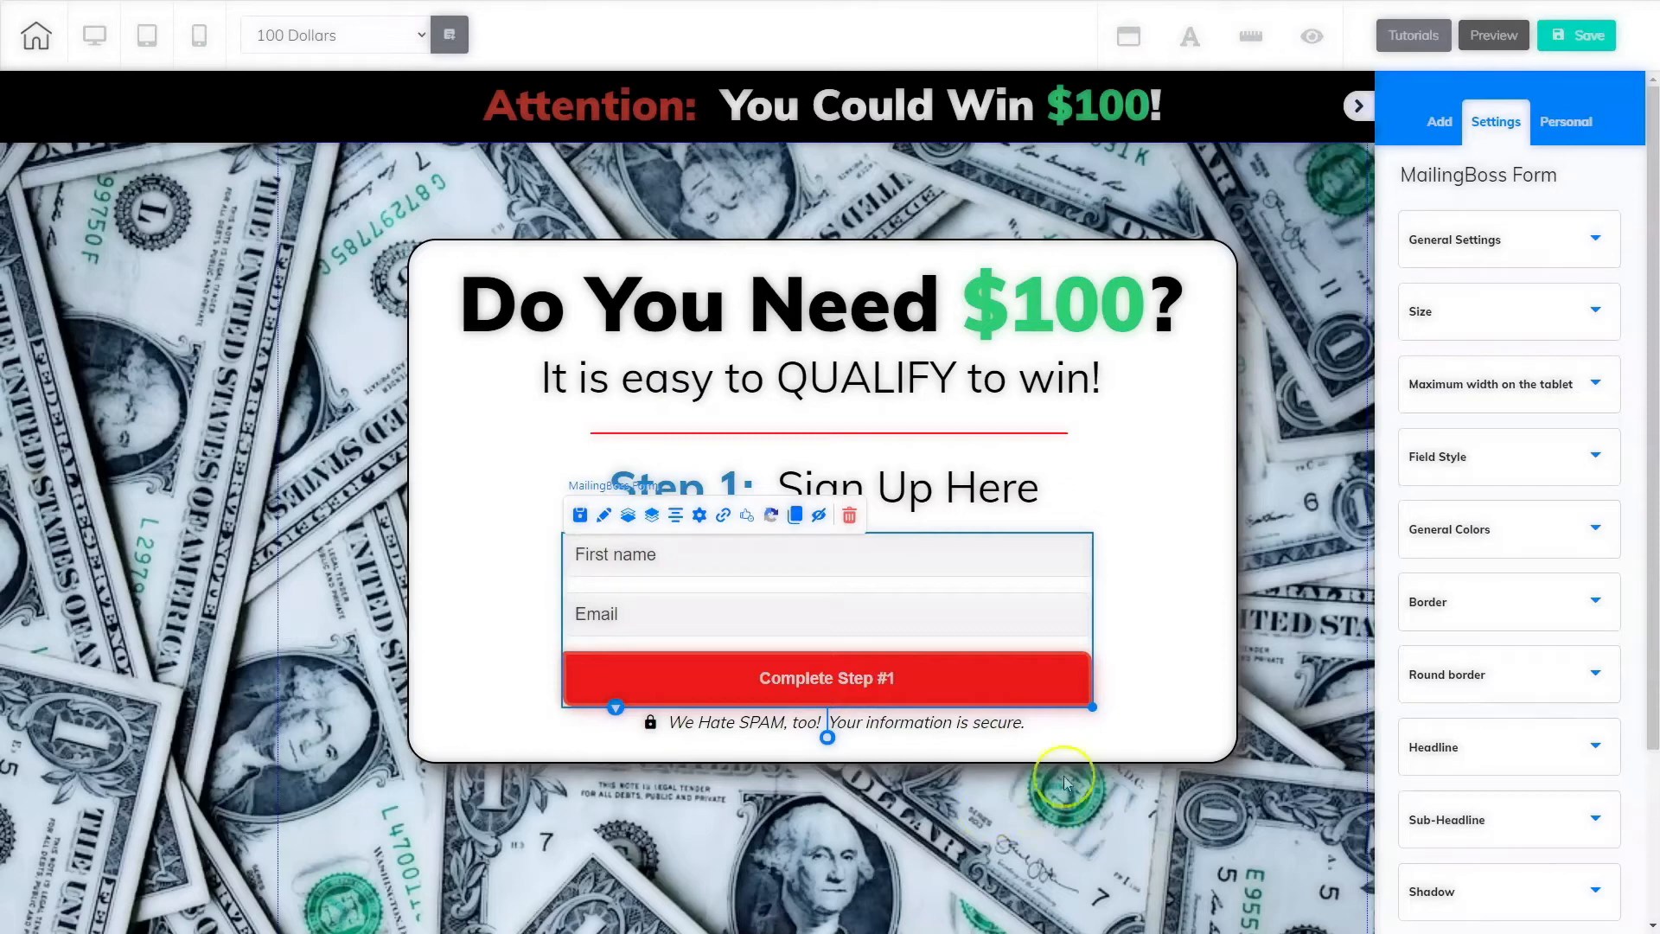
# Step: Set the form's subscribe pending redirect to the Step 2 page
pyautogui.click(723, 517)
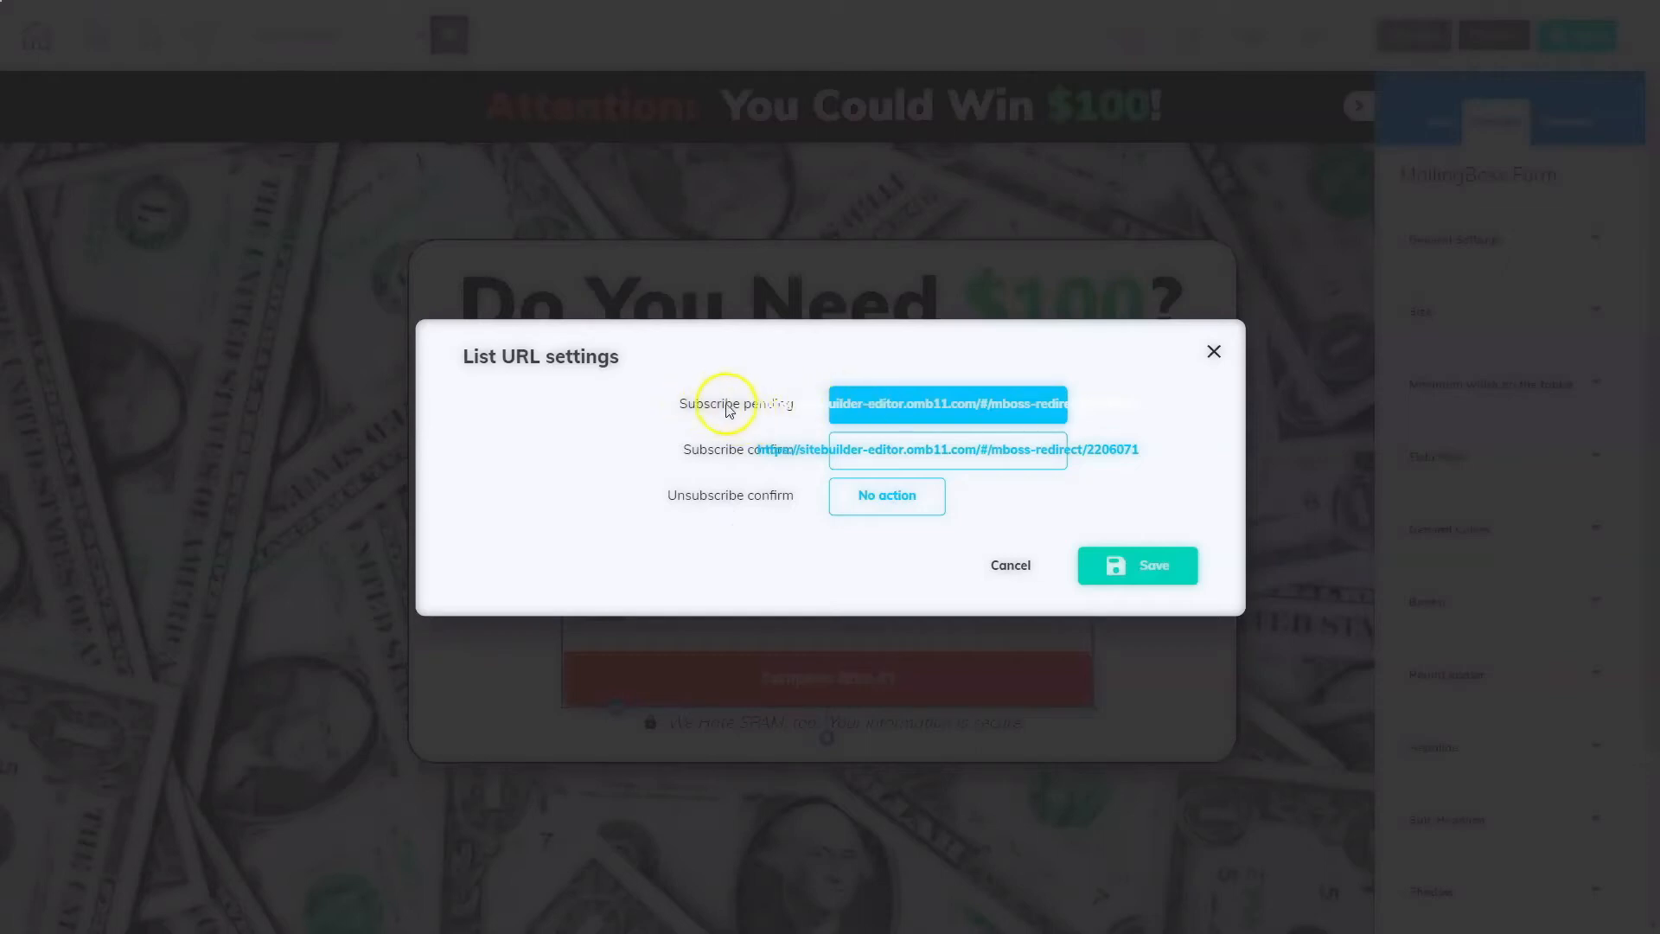
pyautogui.click(778, 415)
pyautogui.tripleClick(958, 408)
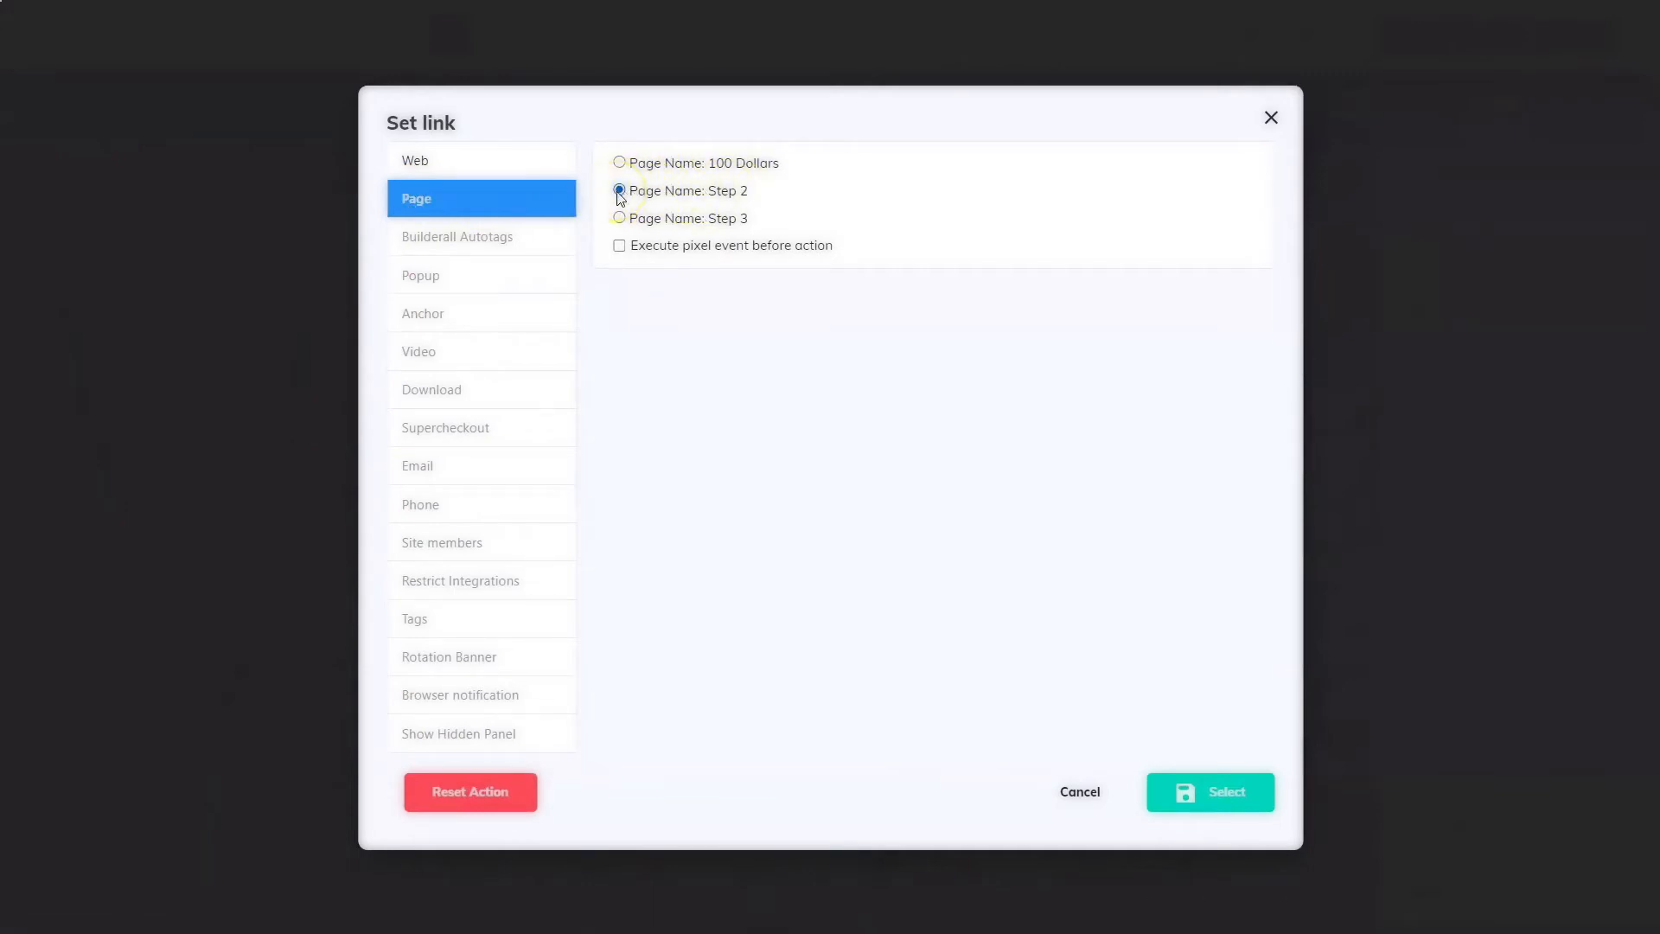
pyautogui.click(1208, 803)
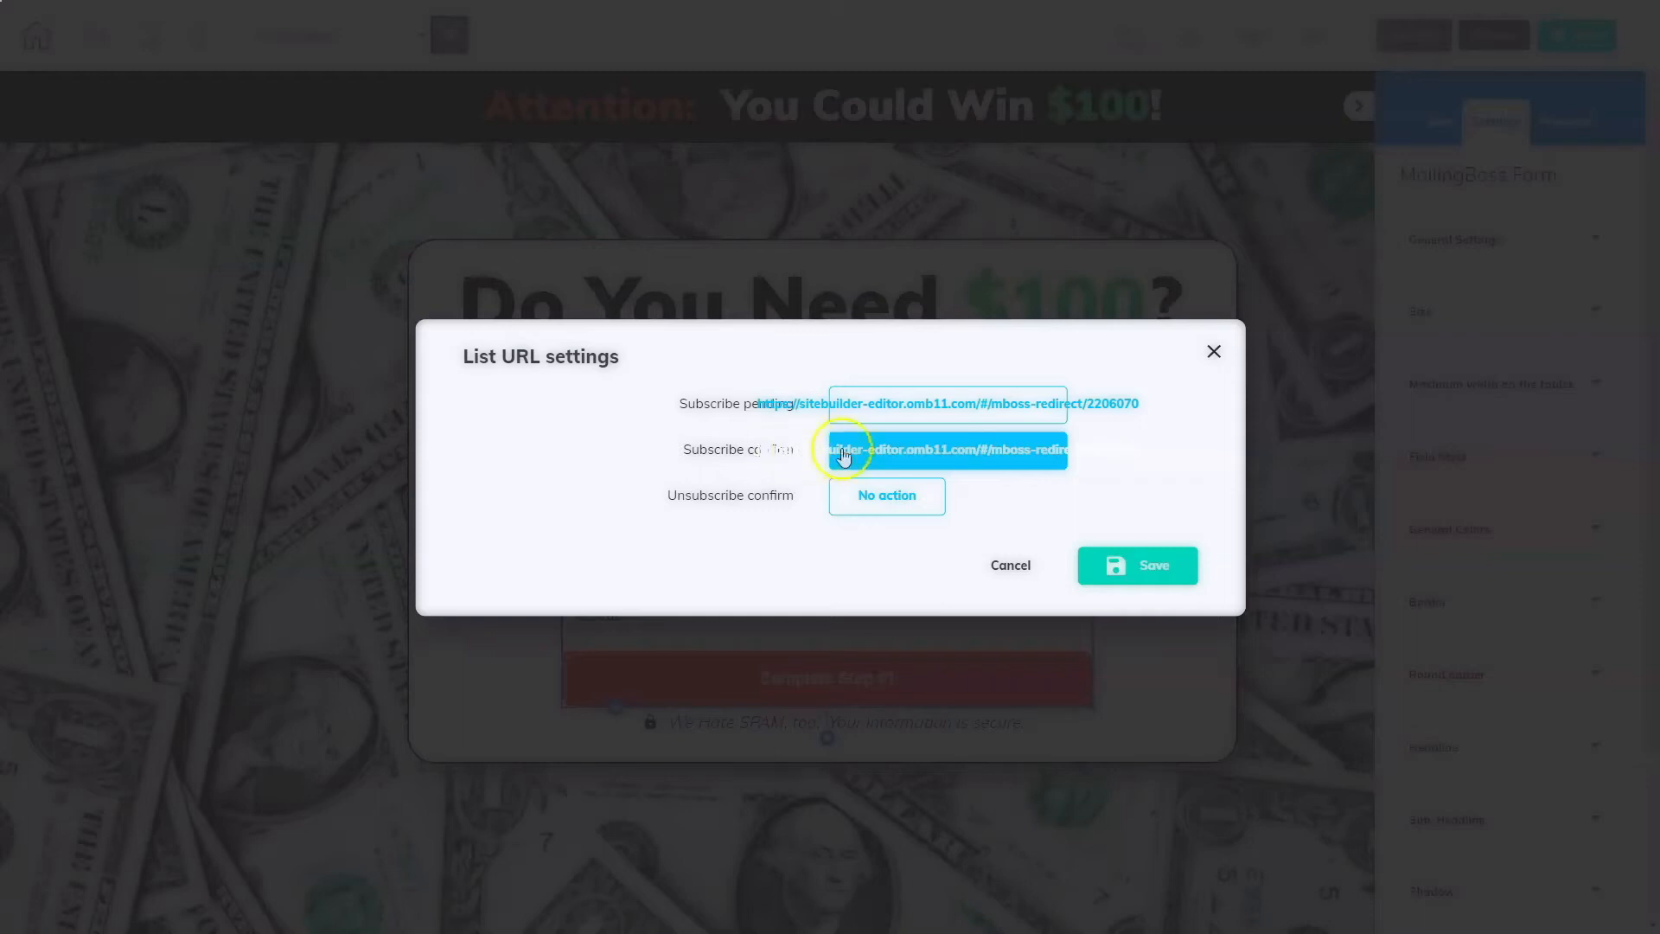
# Step: Set the subscribe confirm redirect to the Step 3 page and save the list URL settings
pyautogui.click(898, 447)
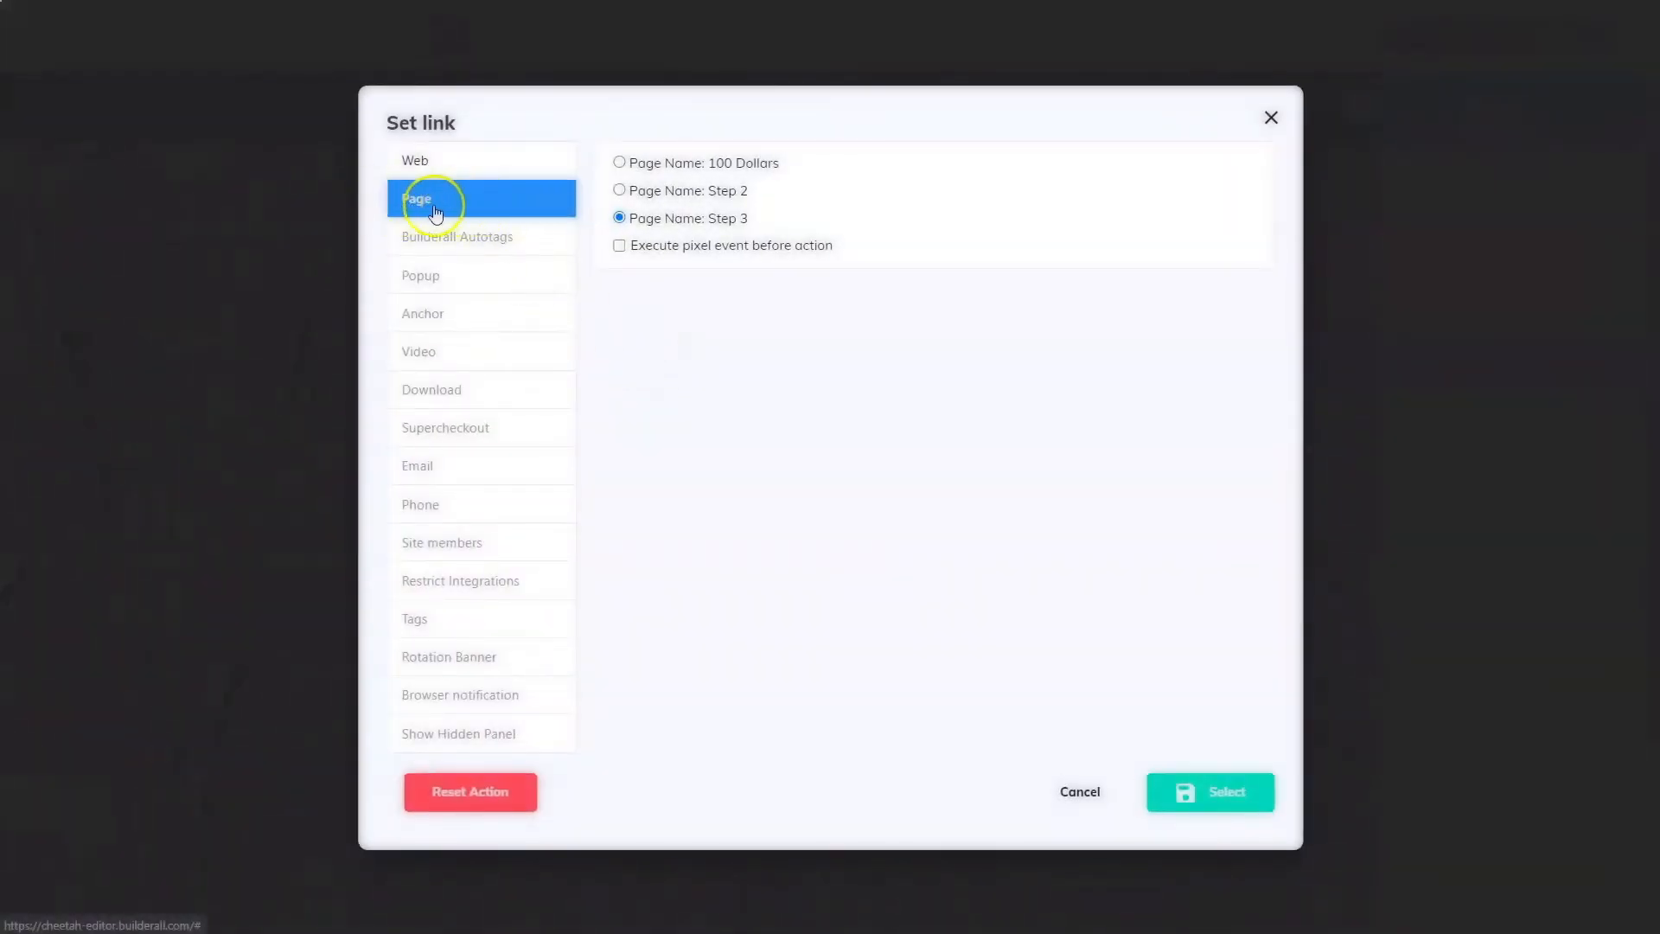
pyautogui.click(619, 219)
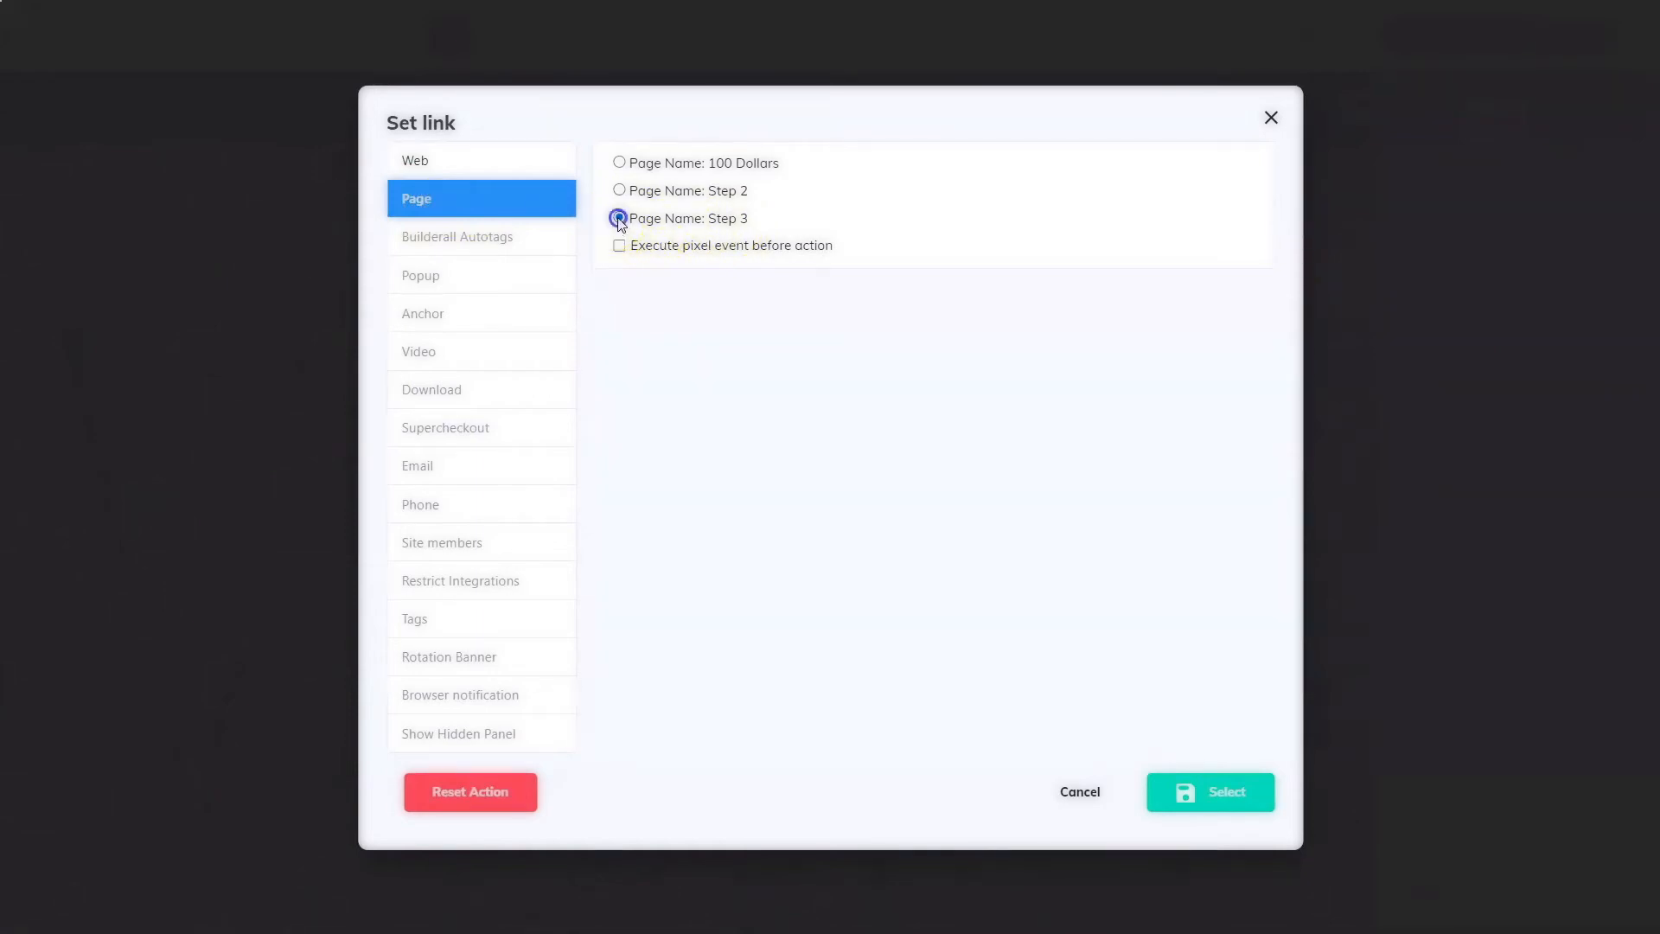
pyautogui.click(1214, 801)
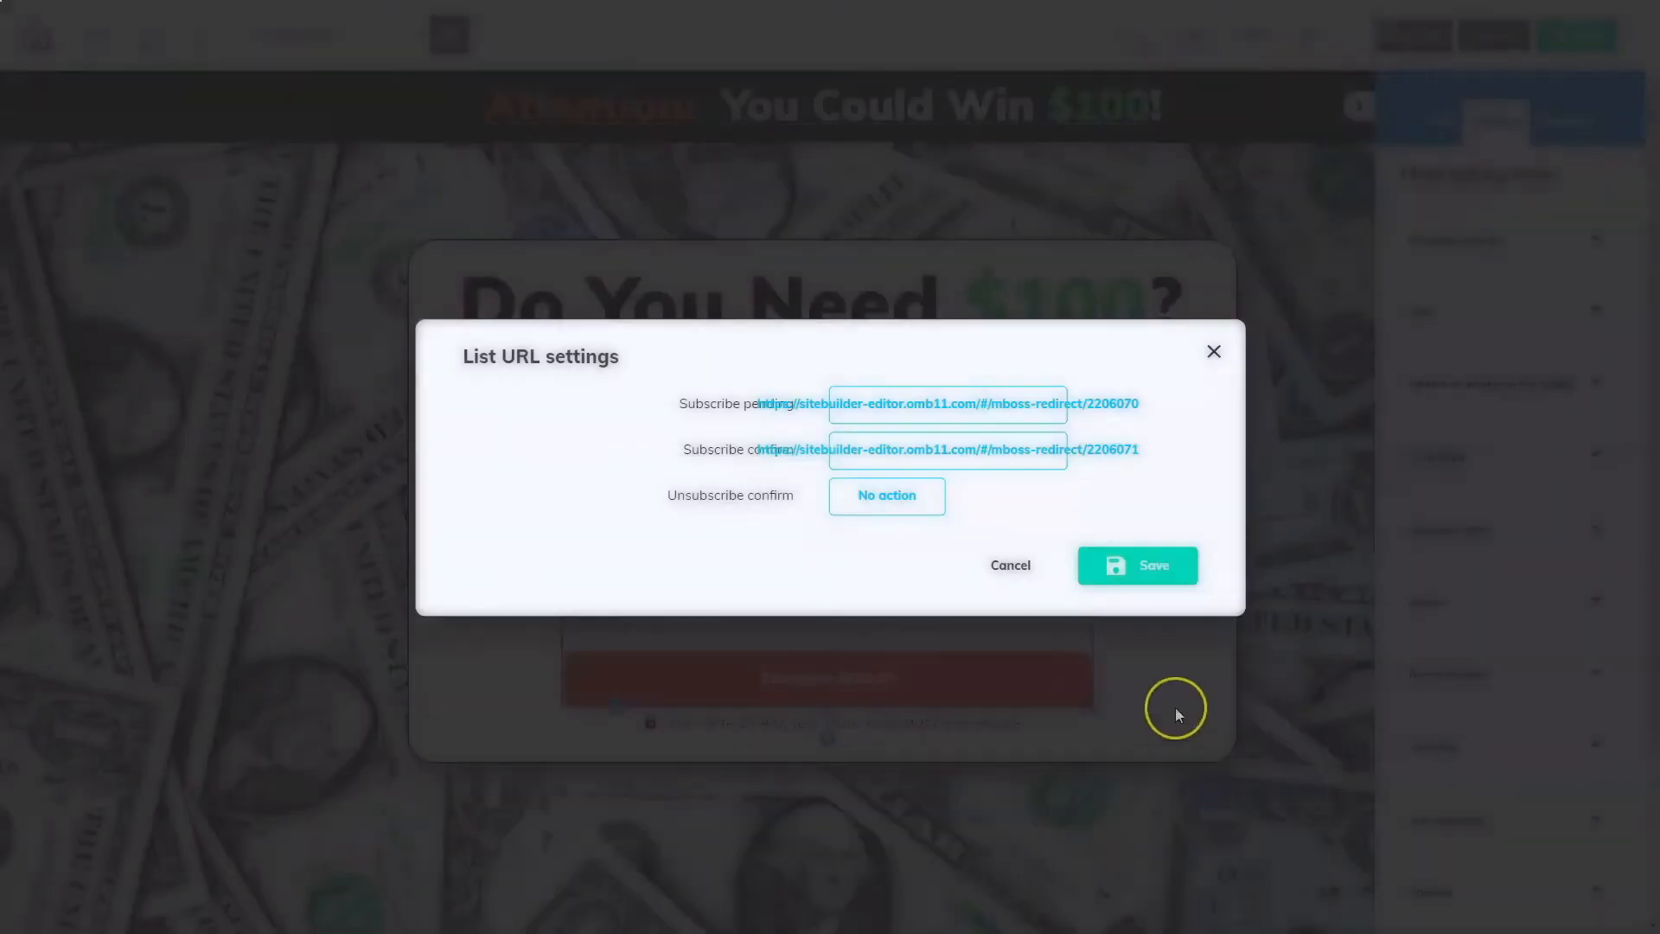
pyautogui.click(1147, 575)
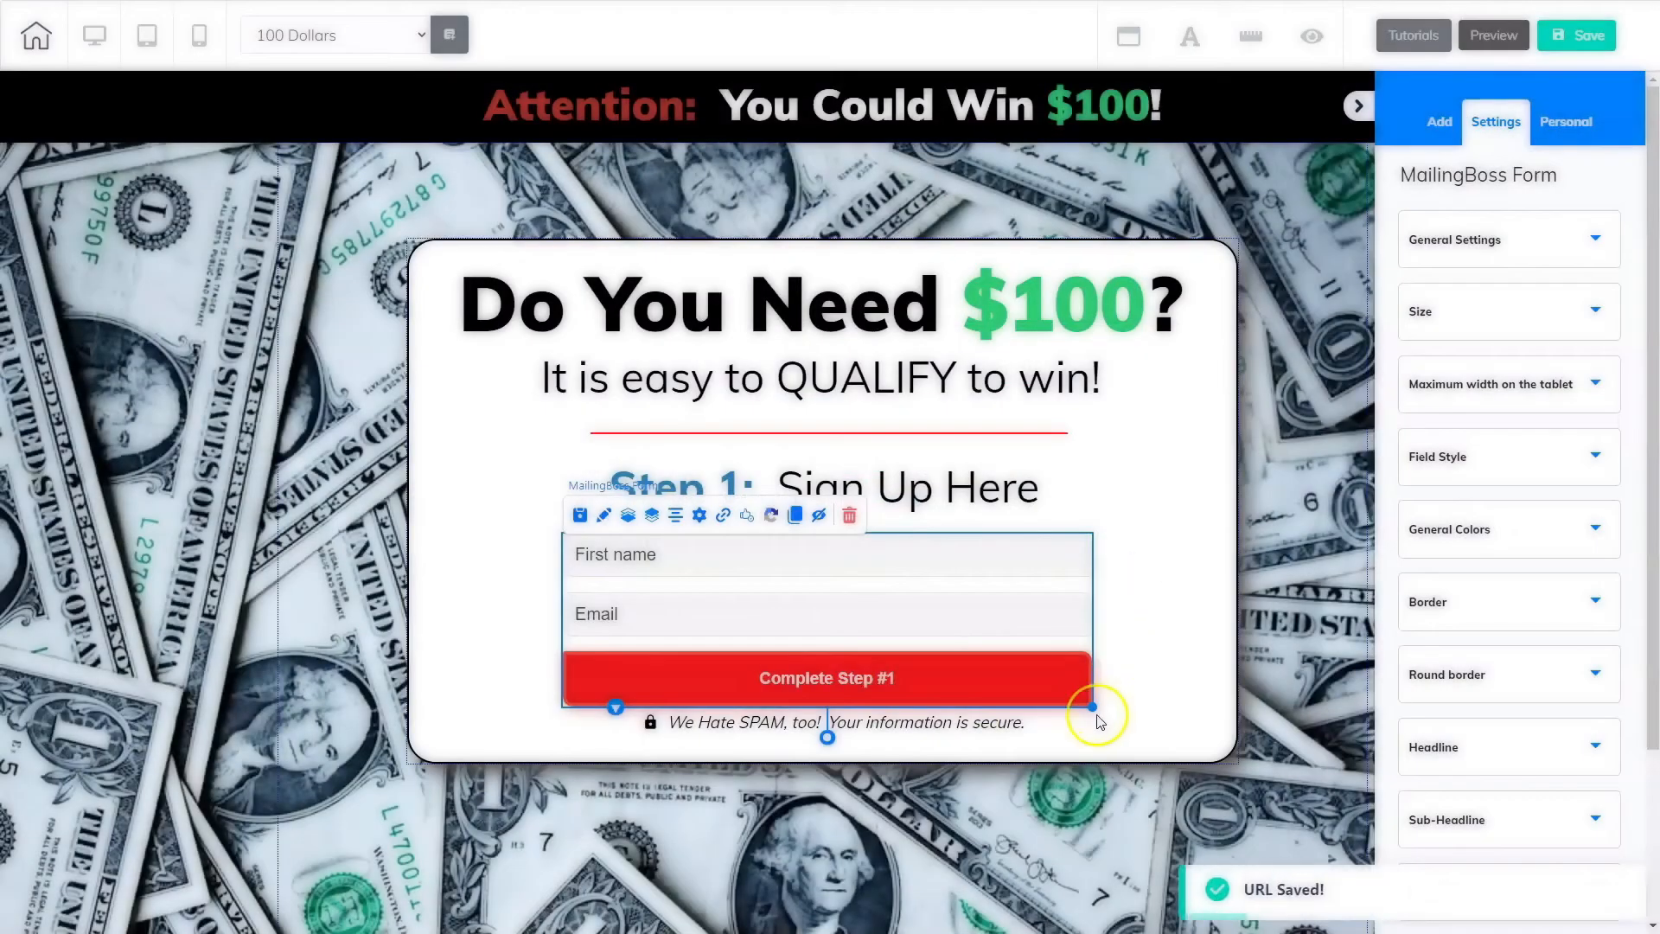
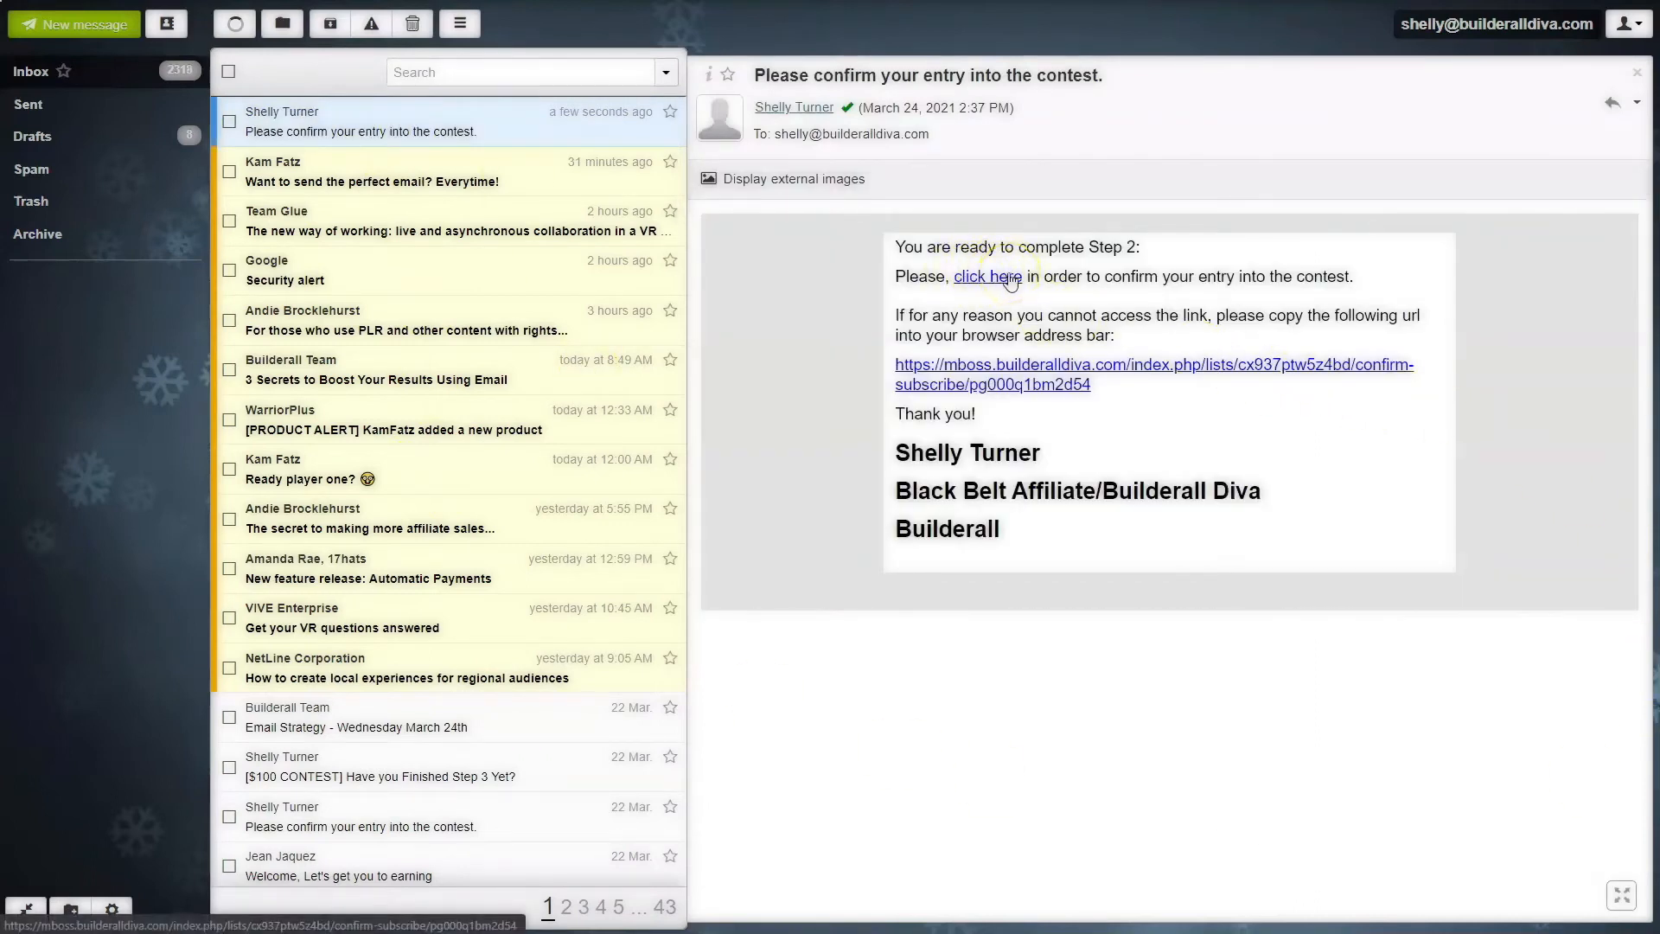
# Step: Confirm the contest entry through the email's confirmation link, then open the MailingBoss subscriber lists
pyautogui.click(1005, 279)
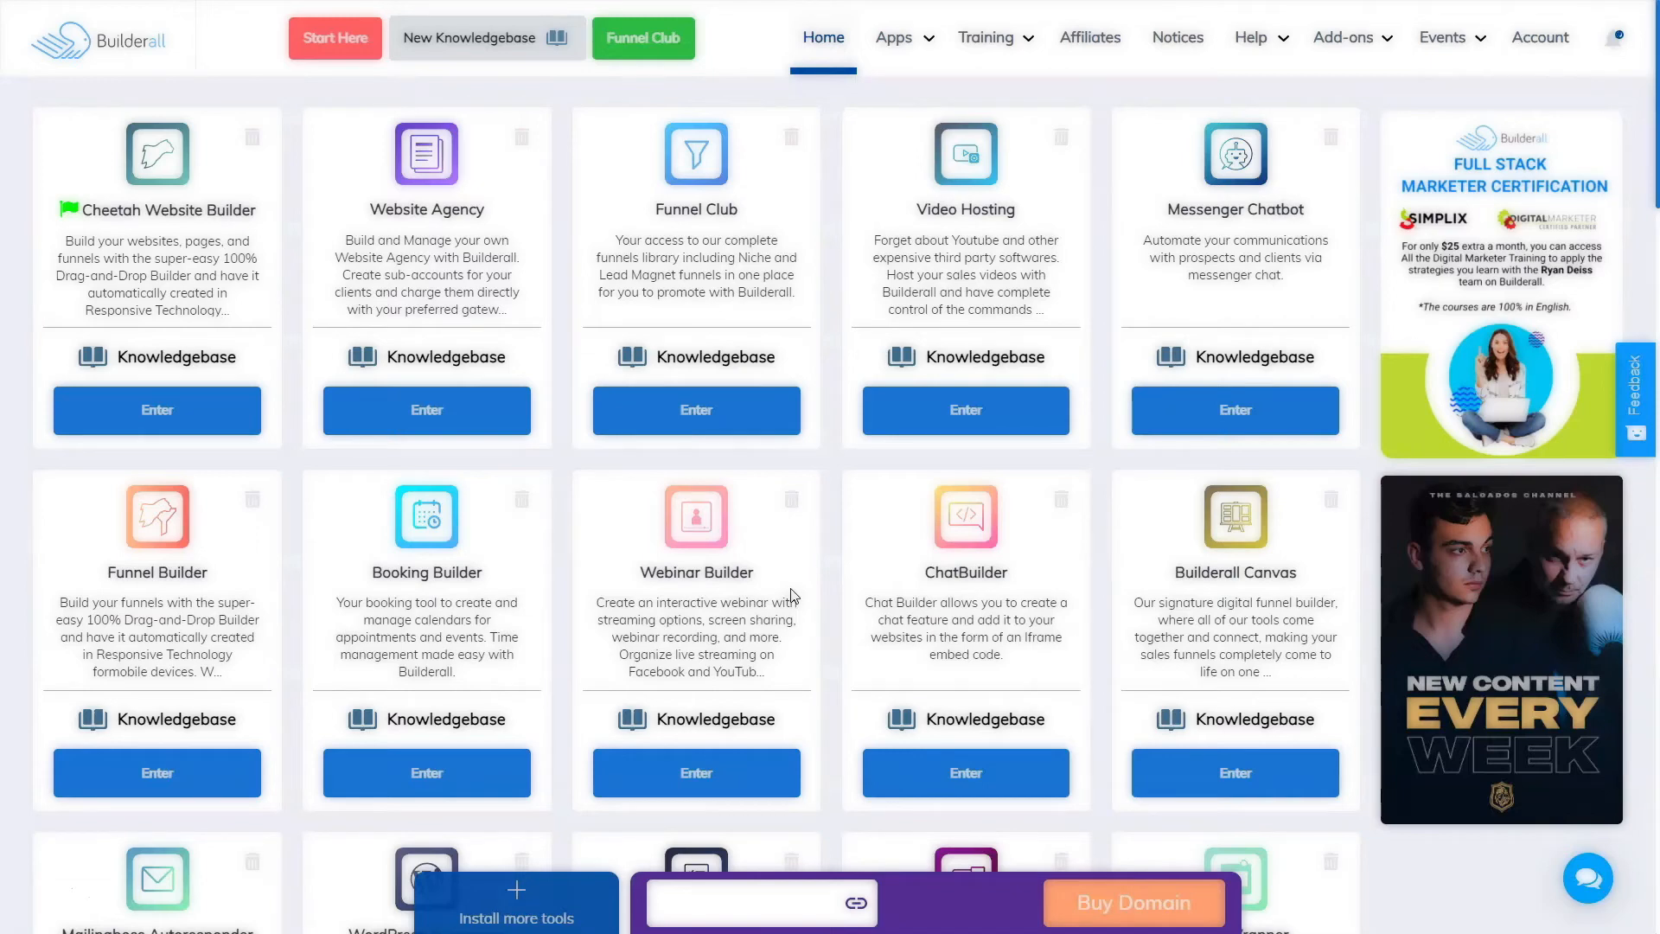
pyautogui.click(917, 41)
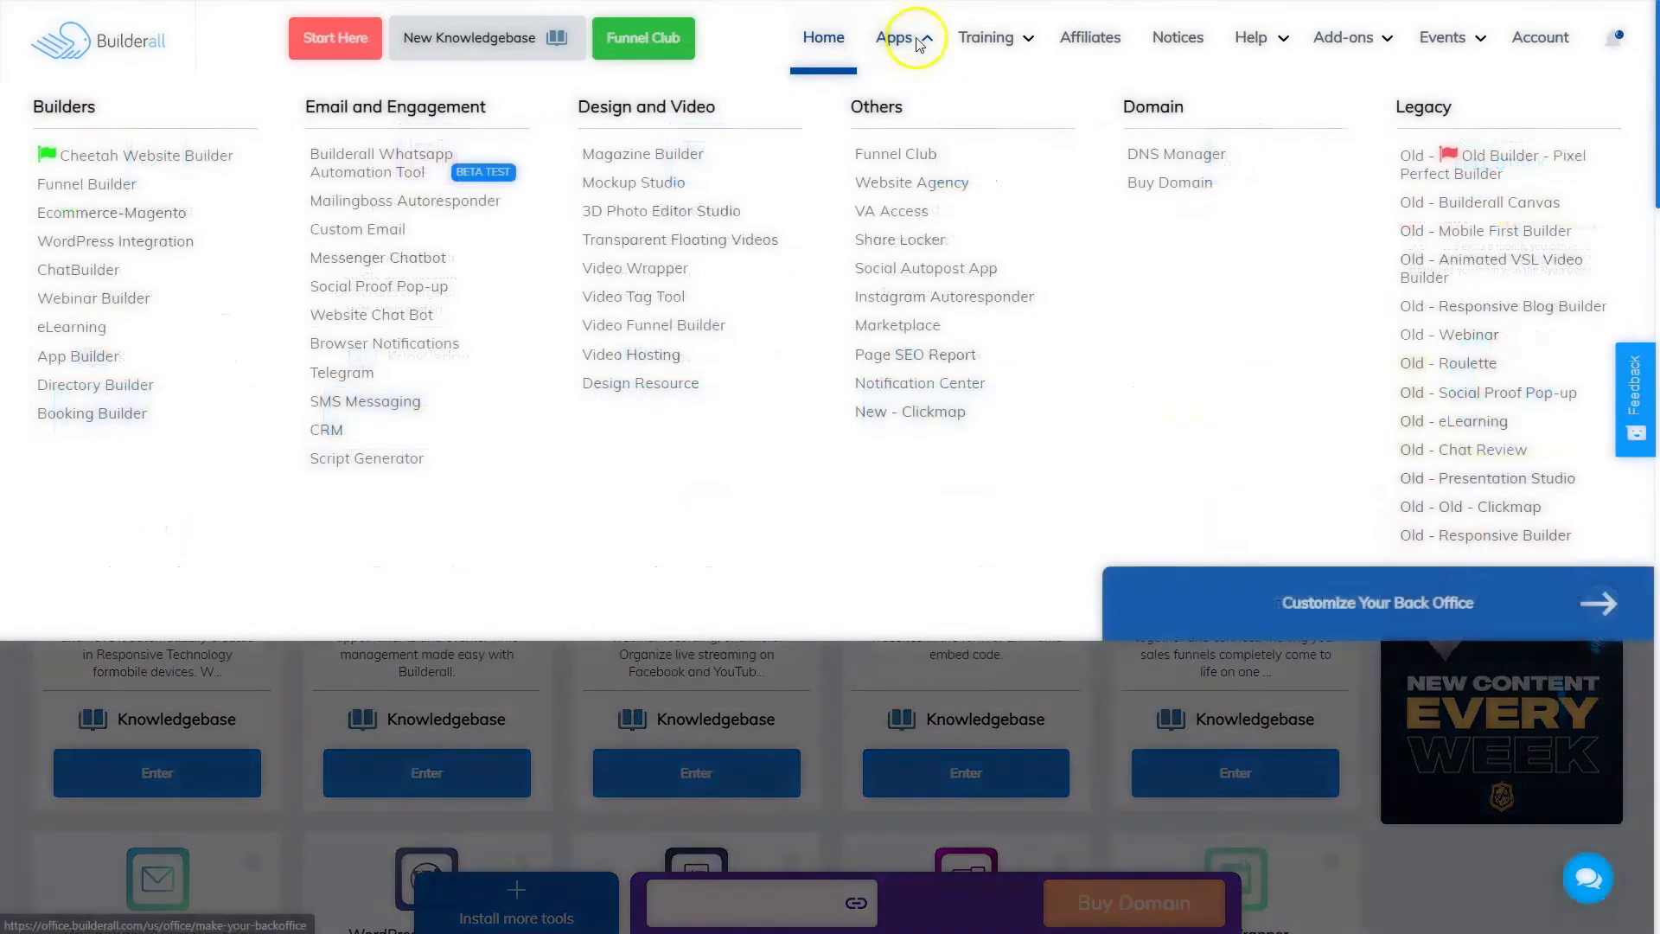
pyautogui.click(386, 203)
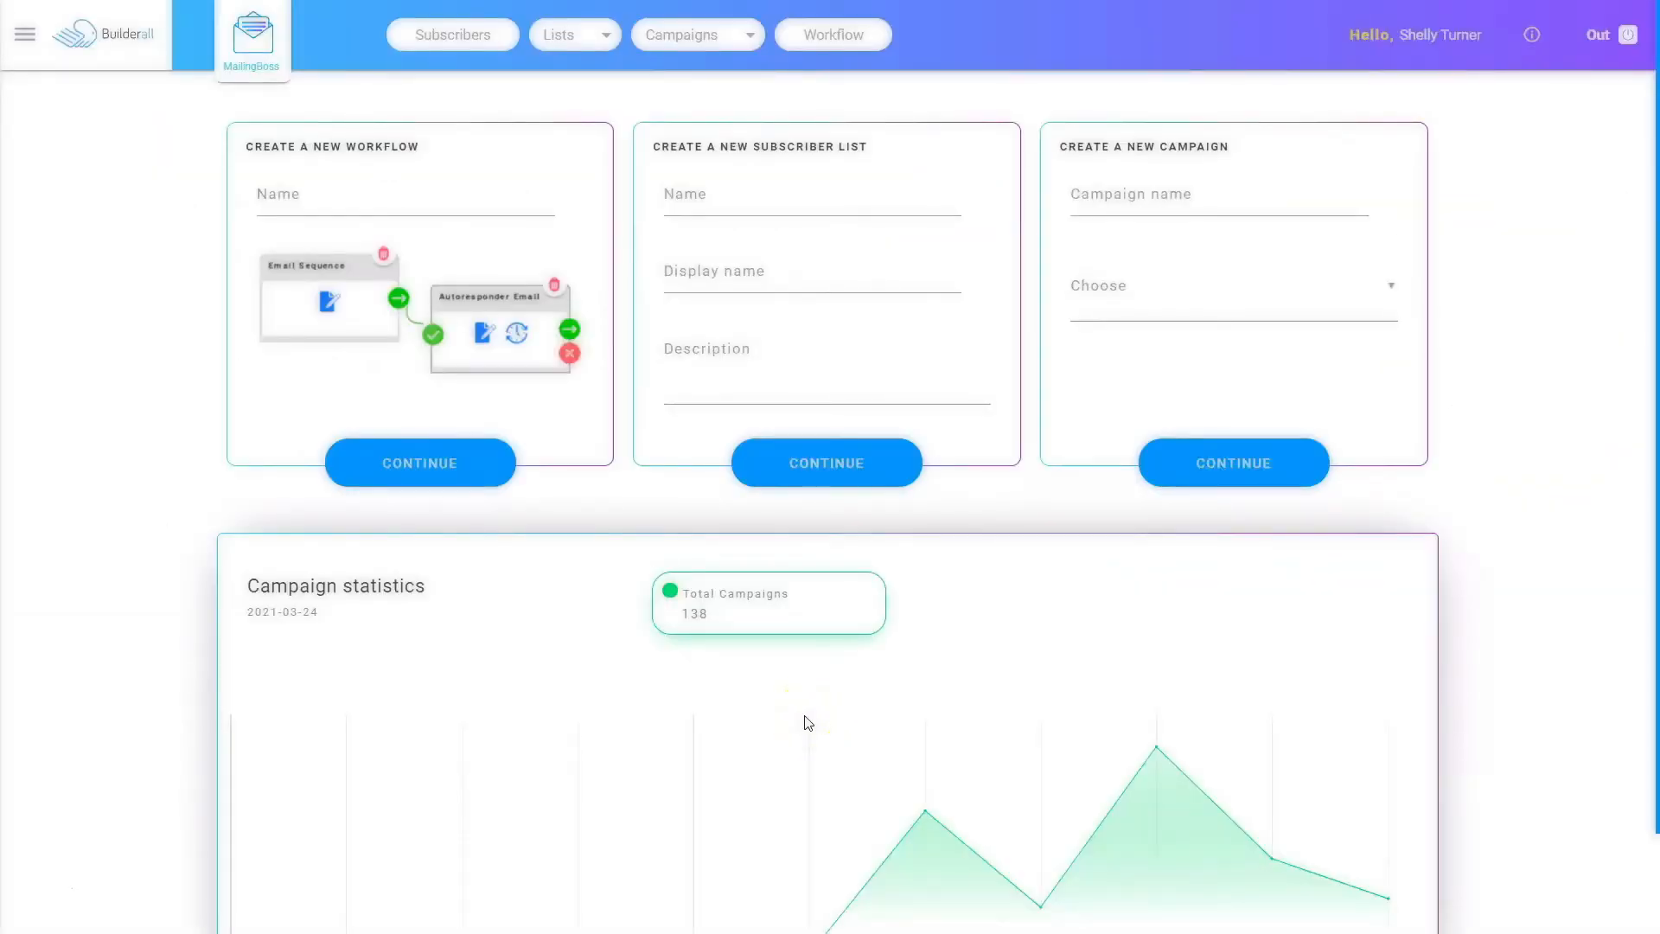
pyautogui.click(581, 43)
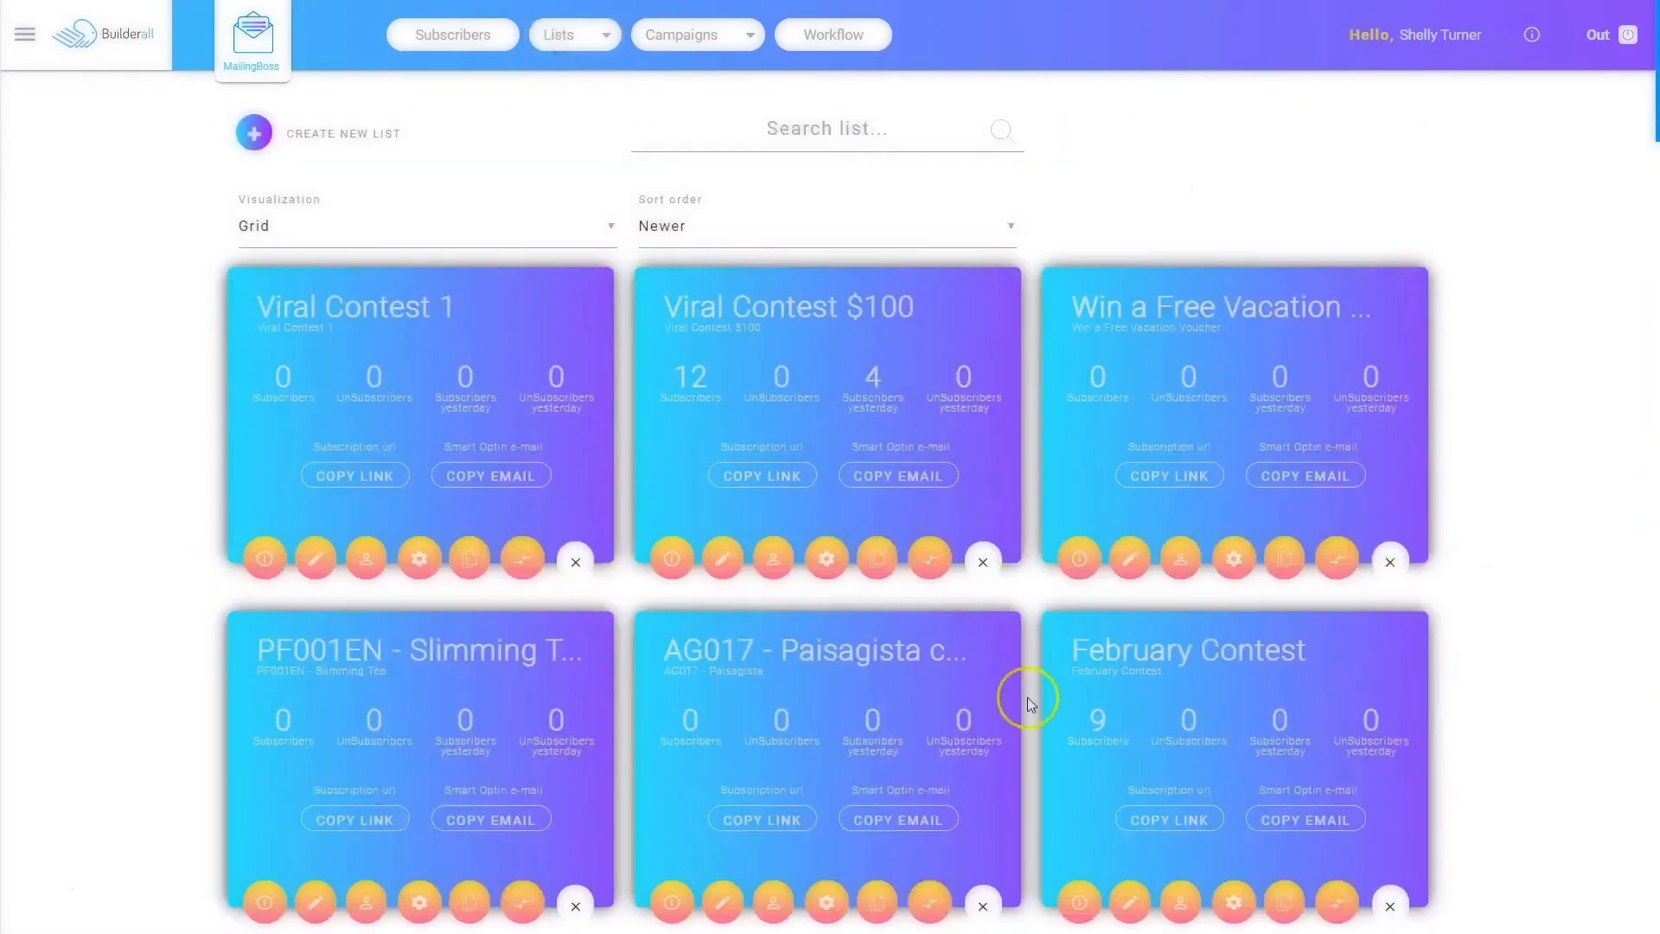
# Step: Open the Viral Contest $100 list's subscribers and review both pages of entries
pyautogui.click(773, 558)
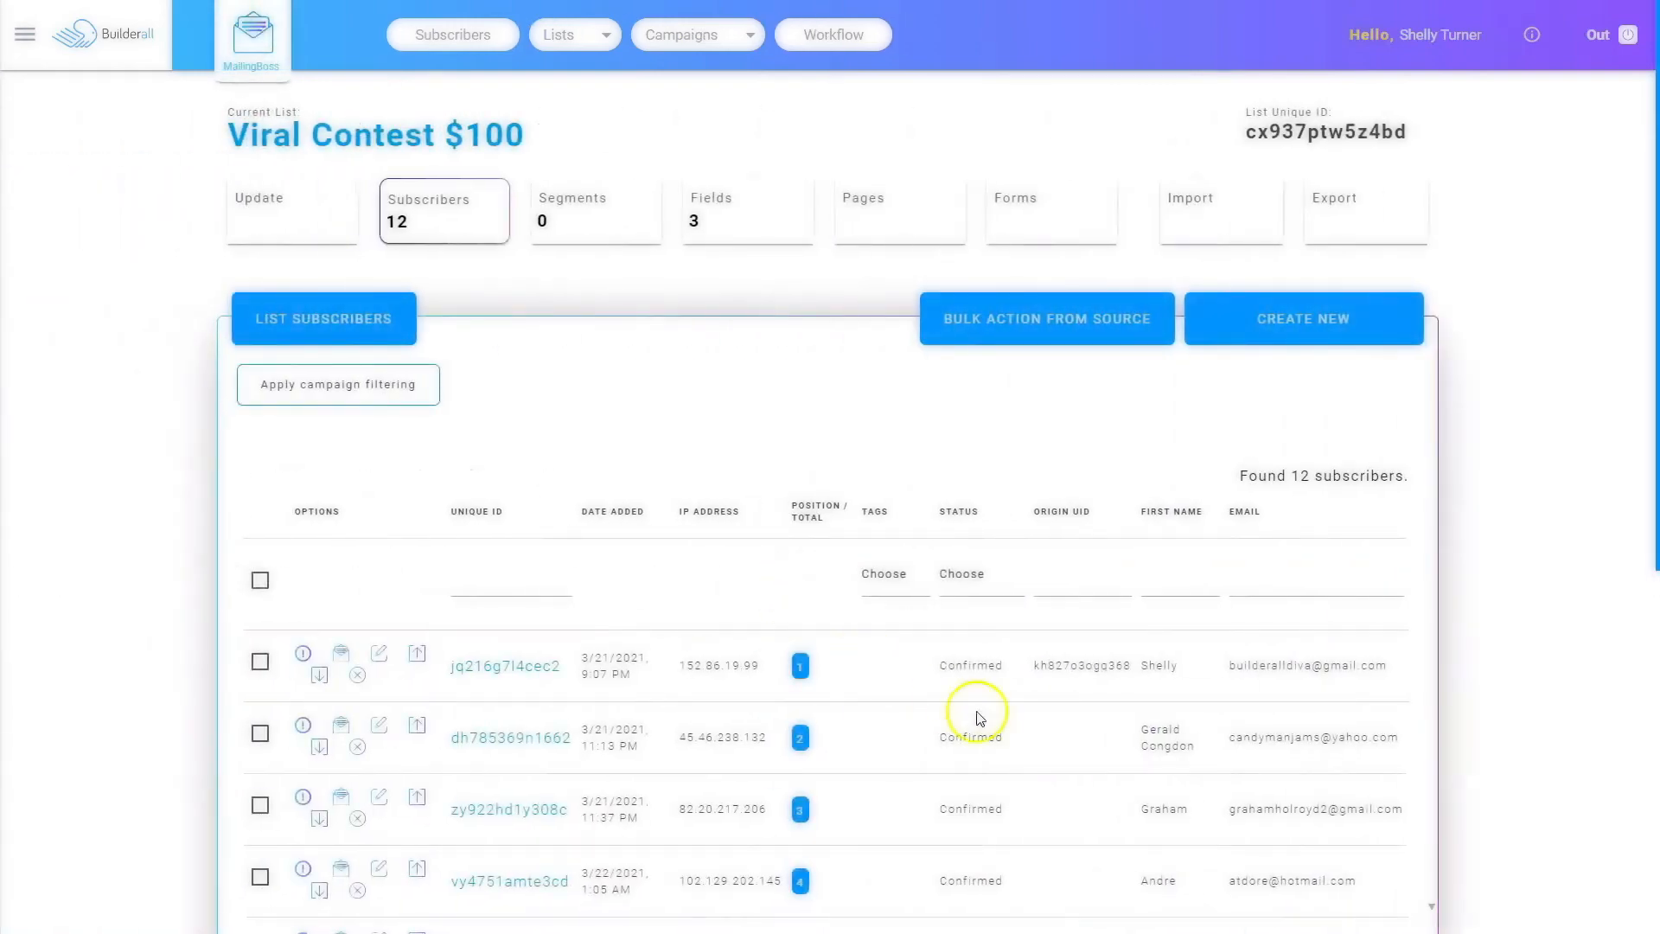
pyautogui.scroll(-4, 979, 714)
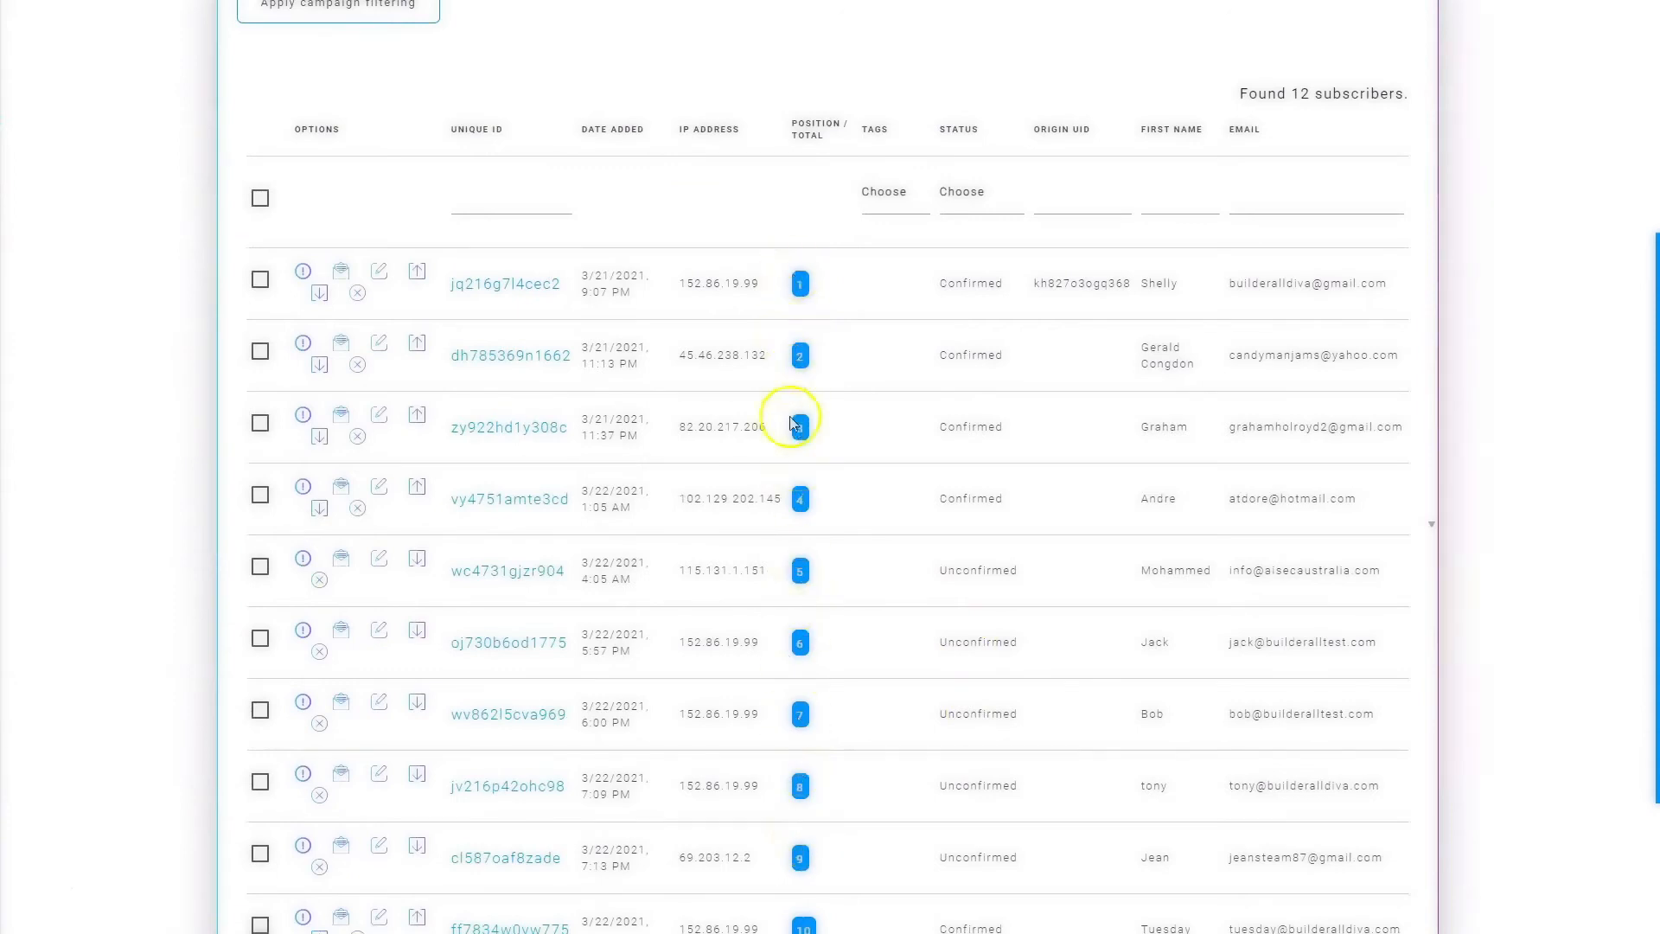
pyautogui.scroll(-2, 830, 674)
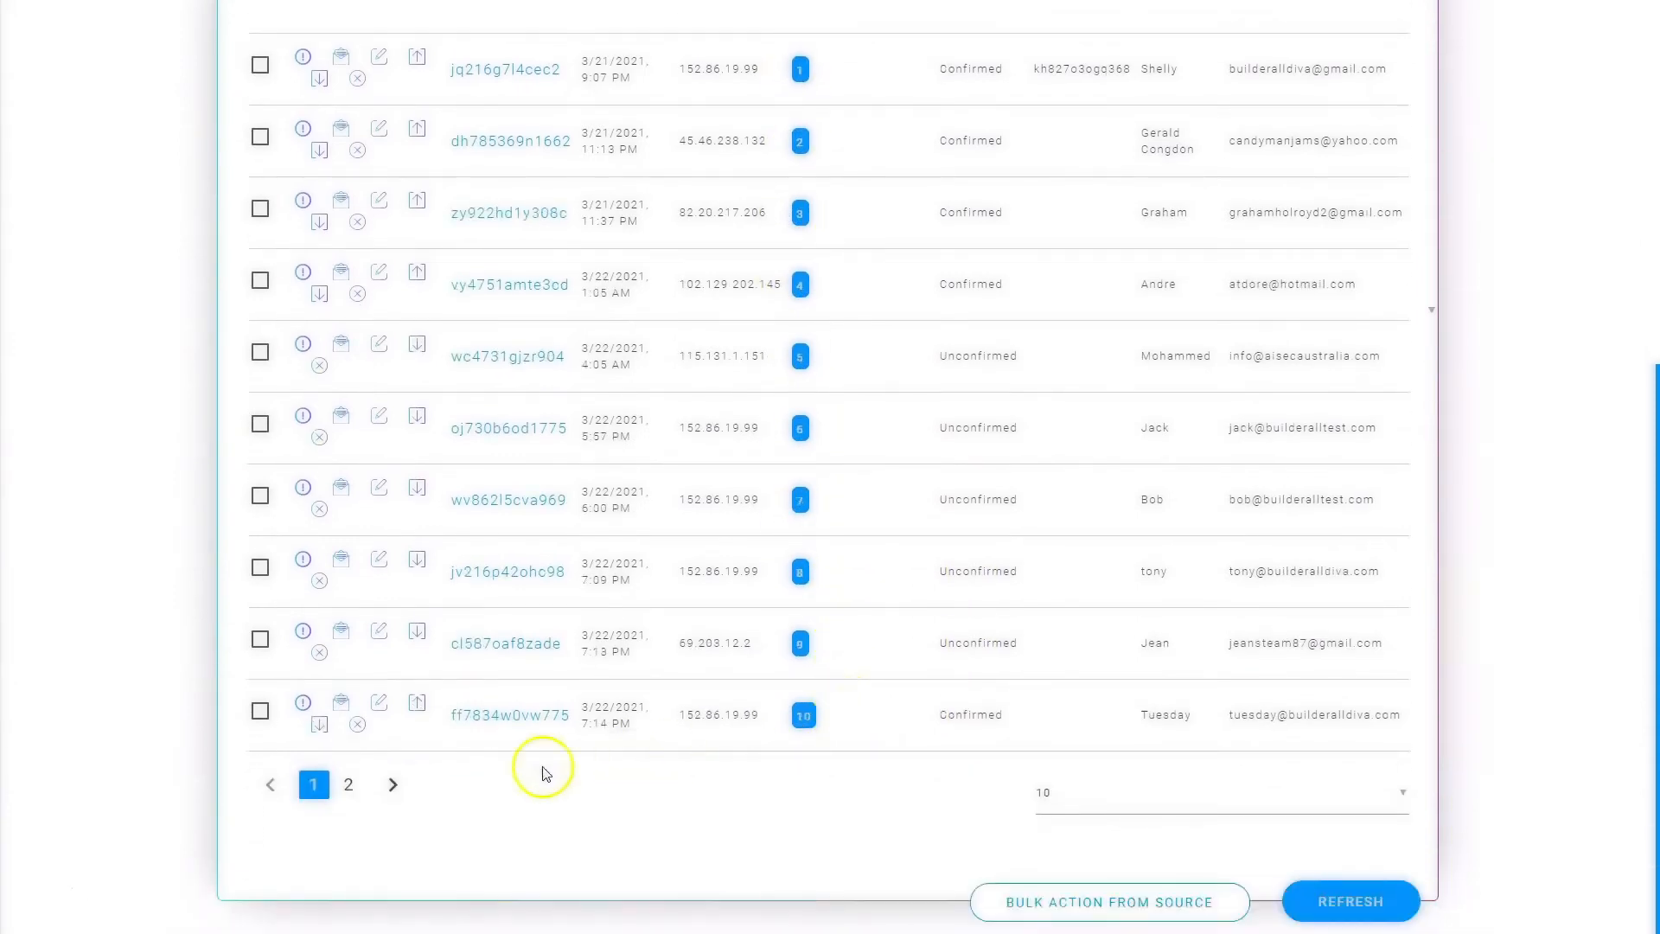
pyautogui.click(348, 784)
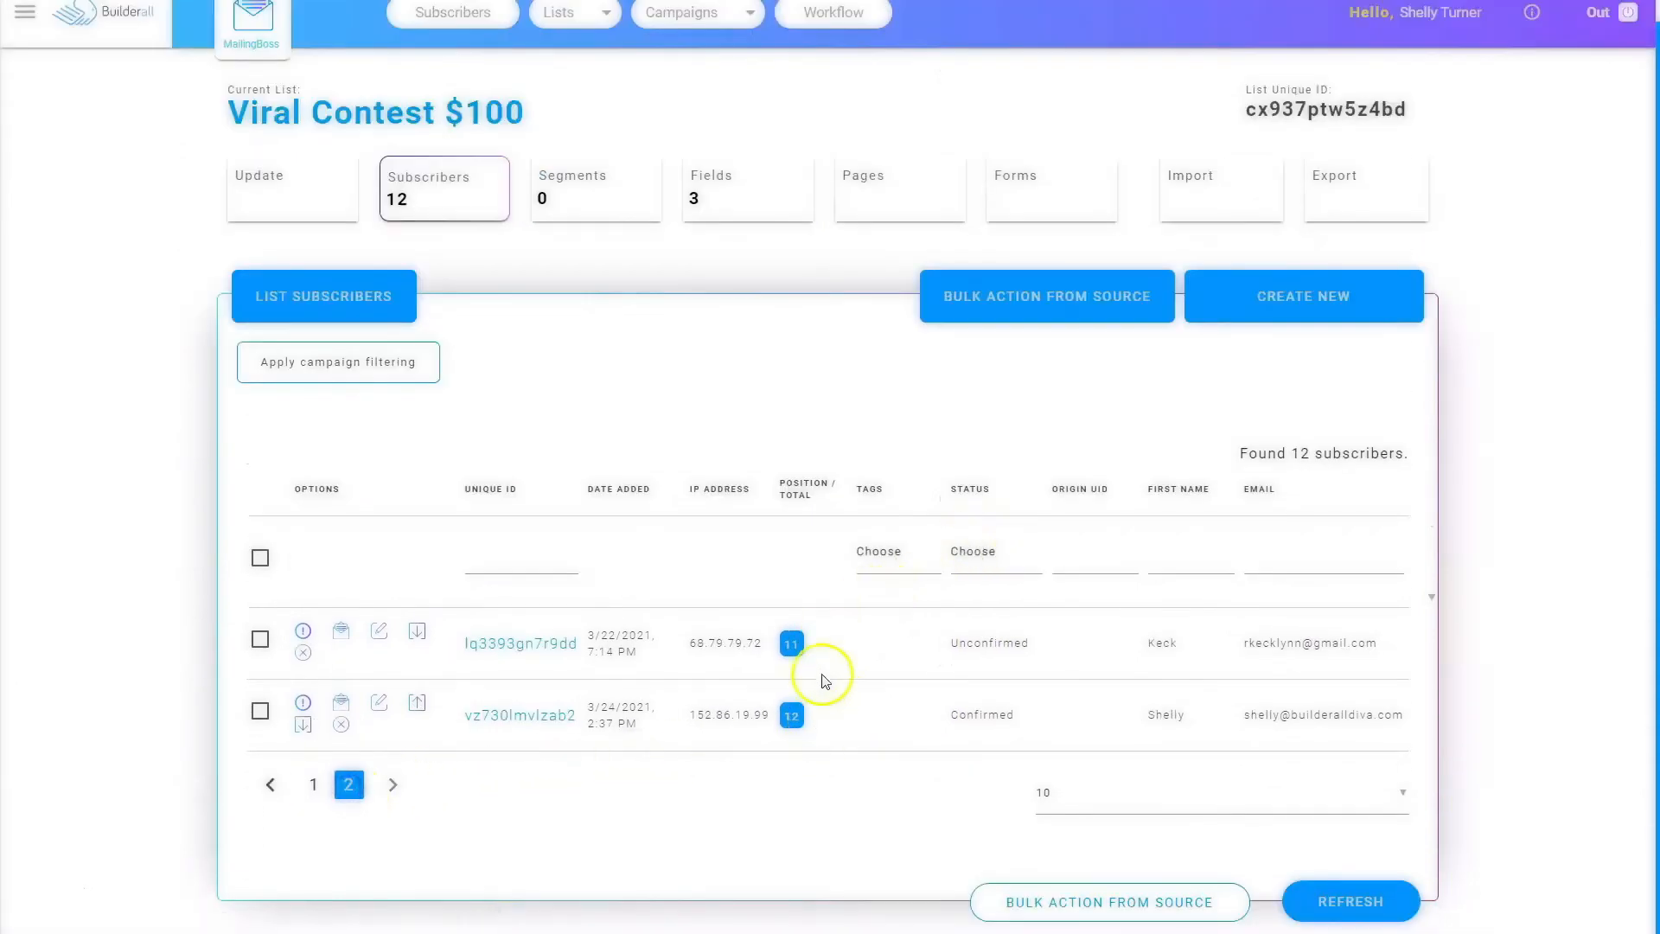
pyautogui.click(313, 784)
pyautogui.scroll(-2, 825, 627)
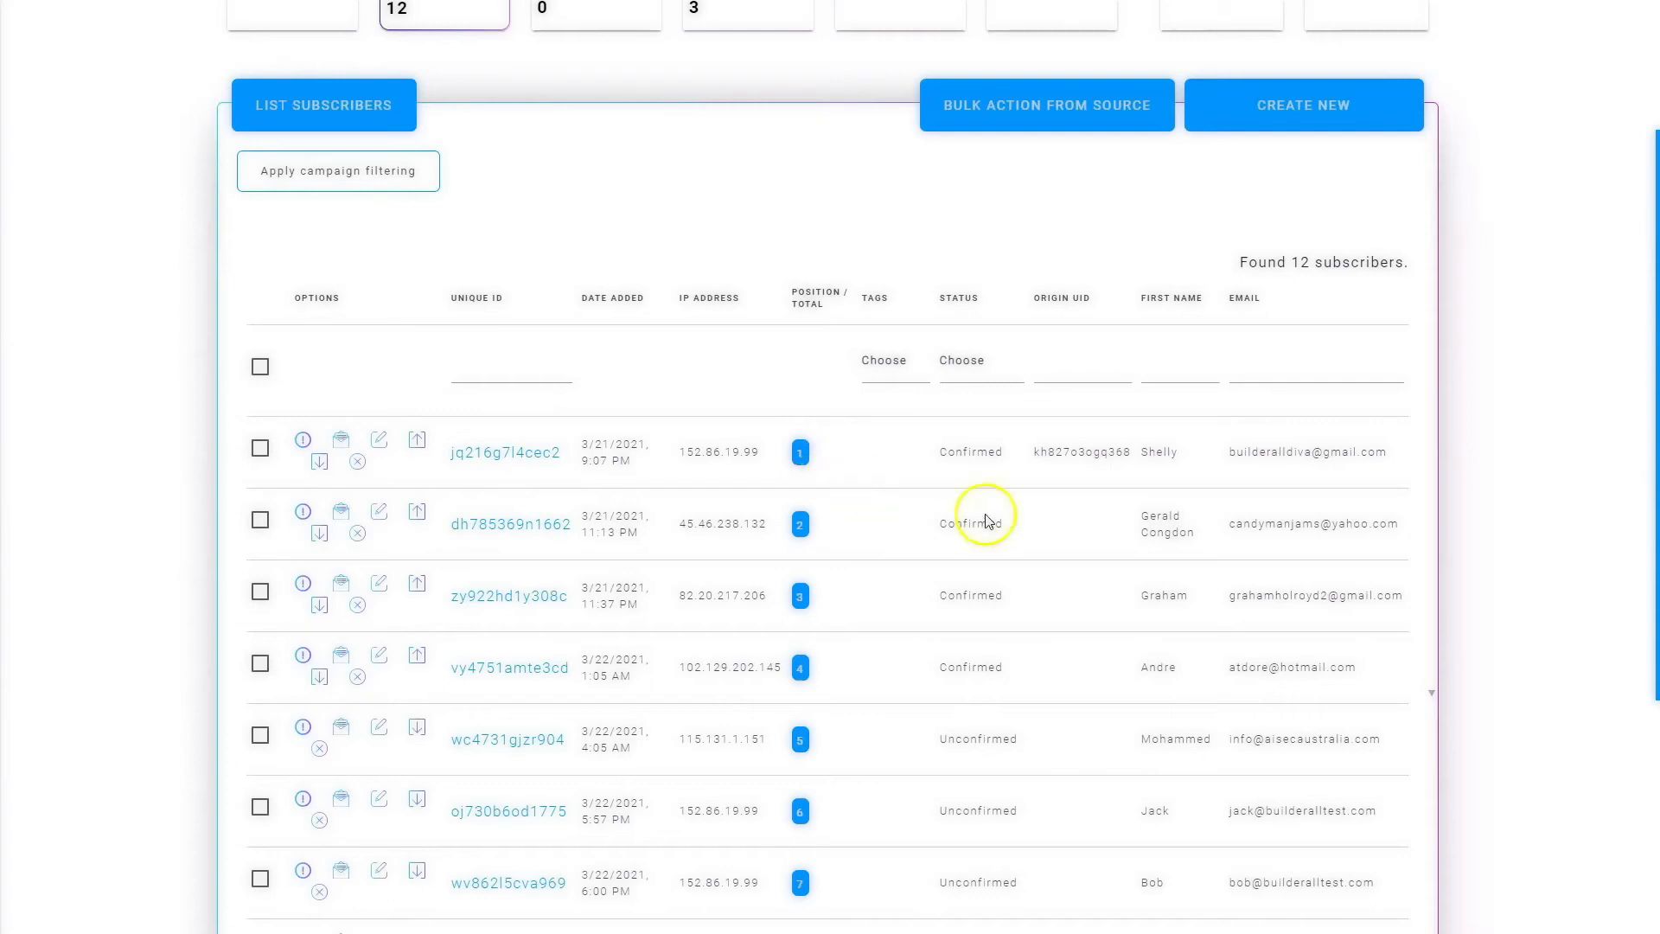
pyautogui.scroll(3, 845, 519)
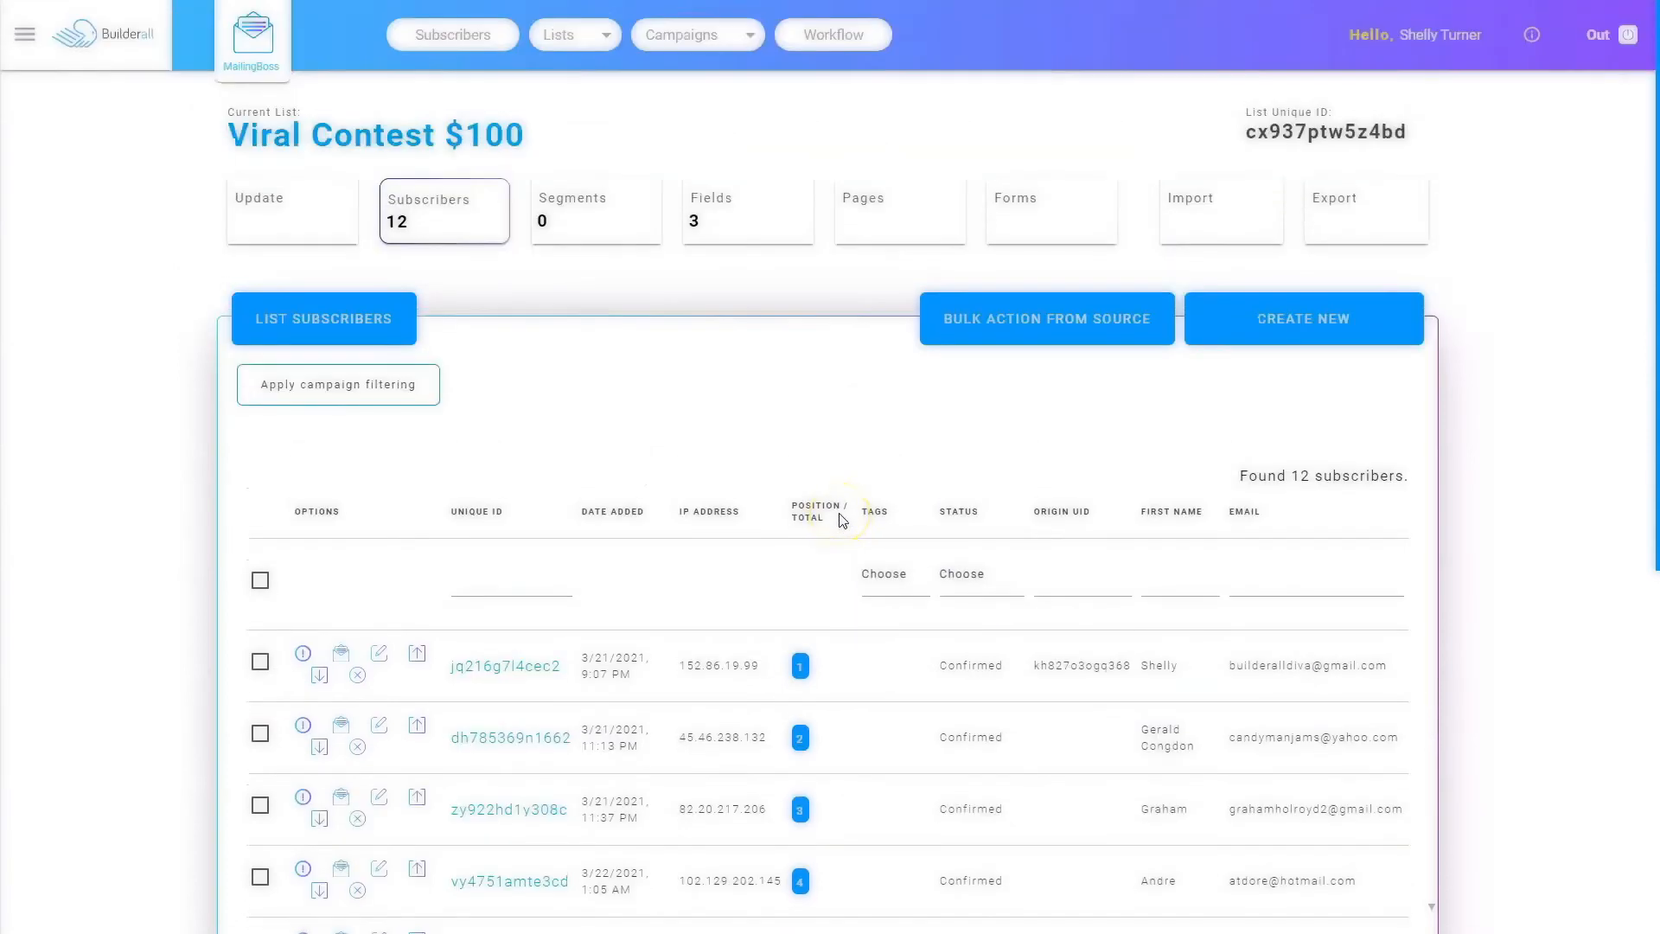
# Step: Run a prize draw on the Viral Contest $100 list
pyautogui.click(27, 38)
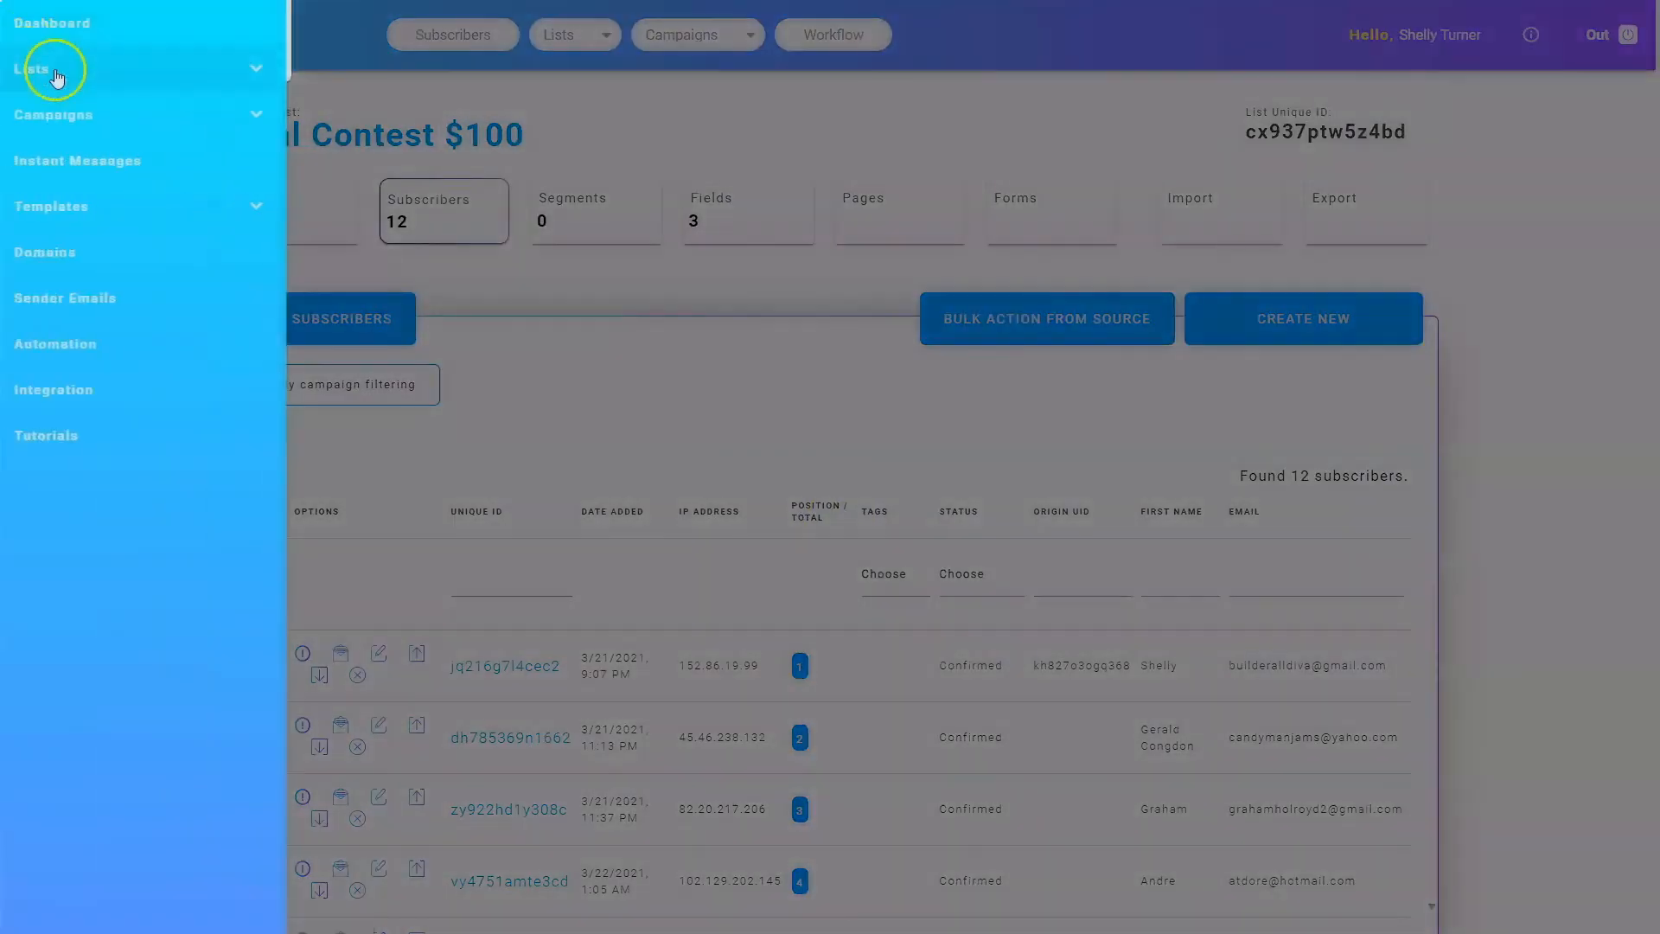
pyautogui.click(56, 76)
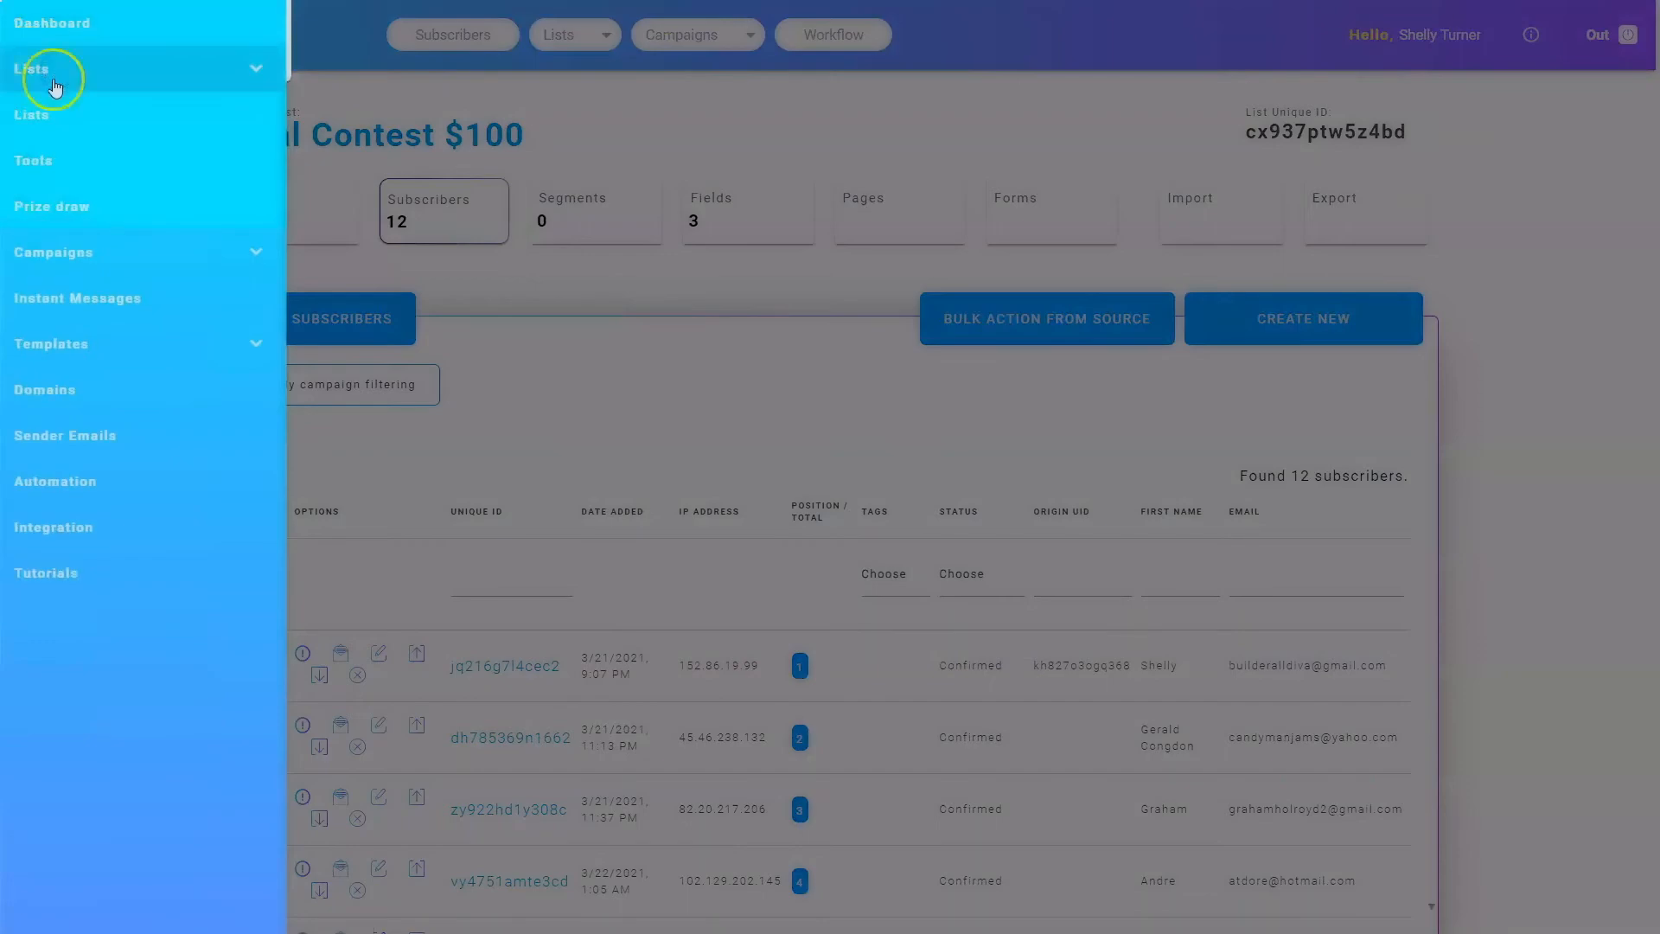
pyautogui.click(45, 211)
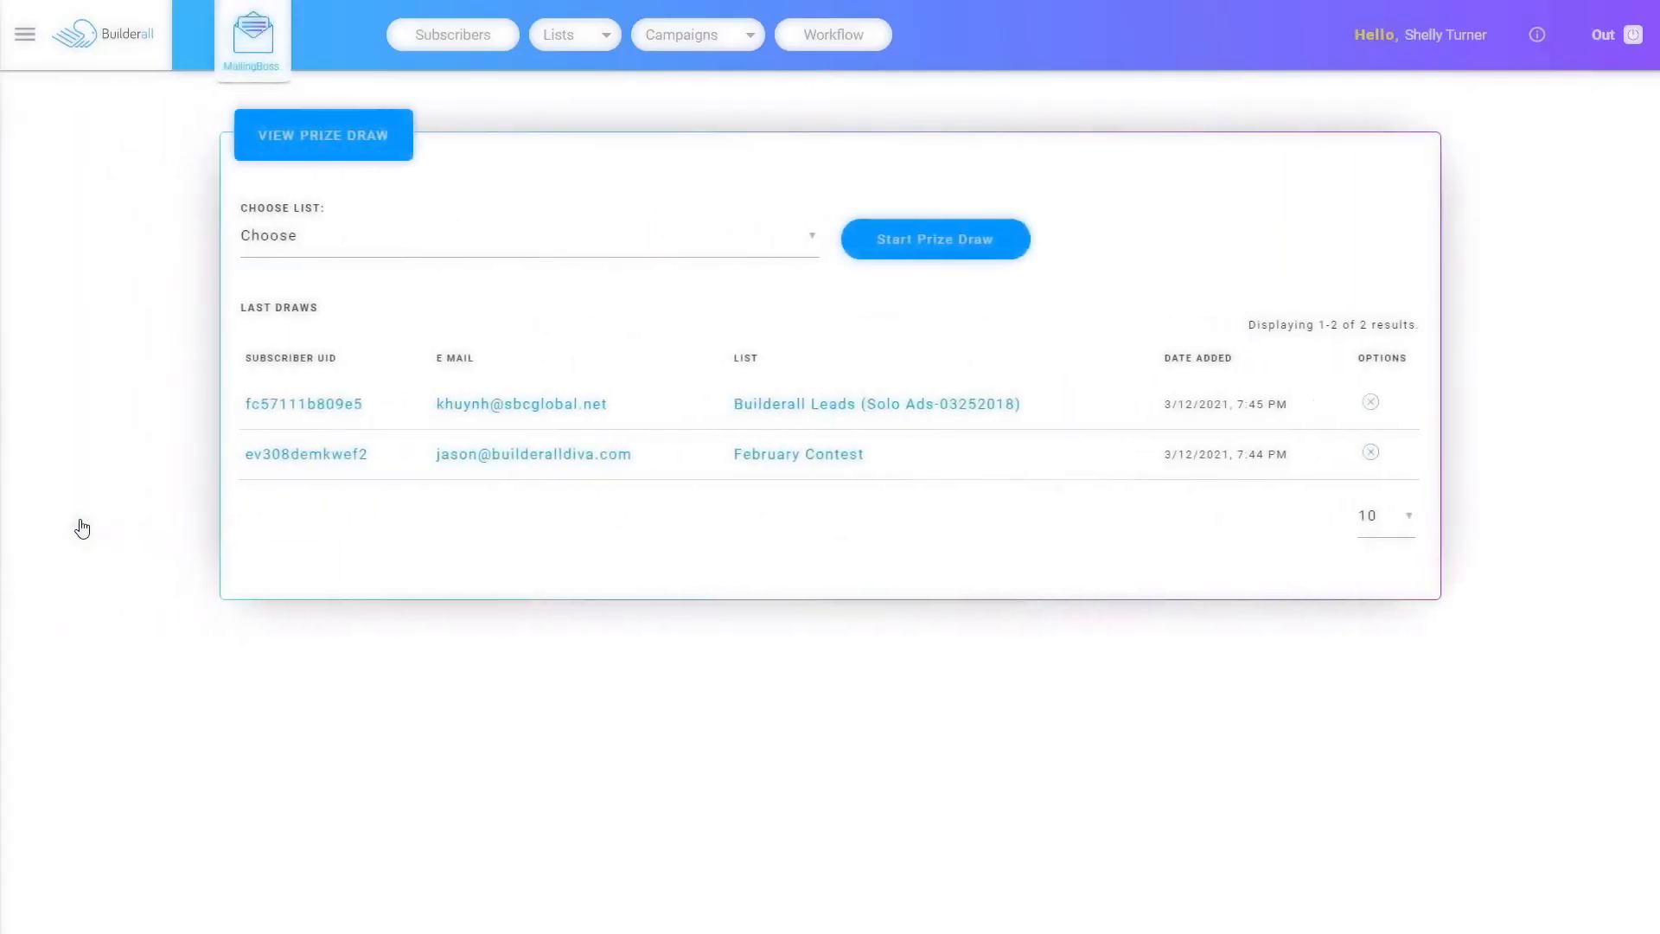
pyautogui.click(122, 586)
pyautogui.click(296, 239)
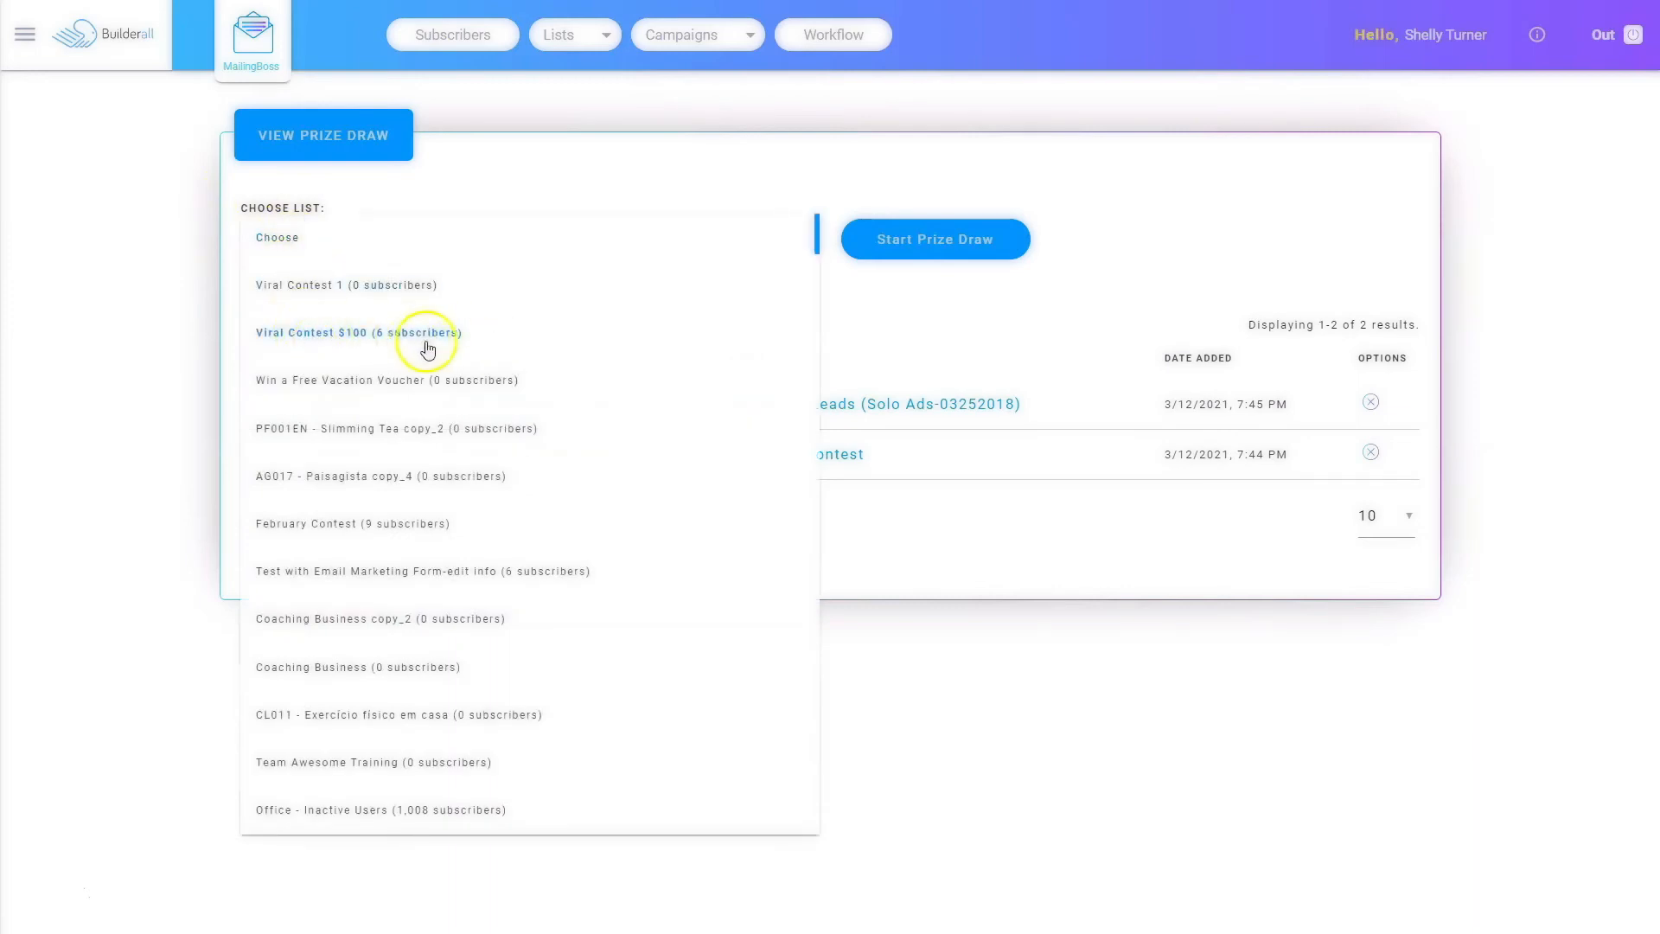
pyautogui.click(314, 334)
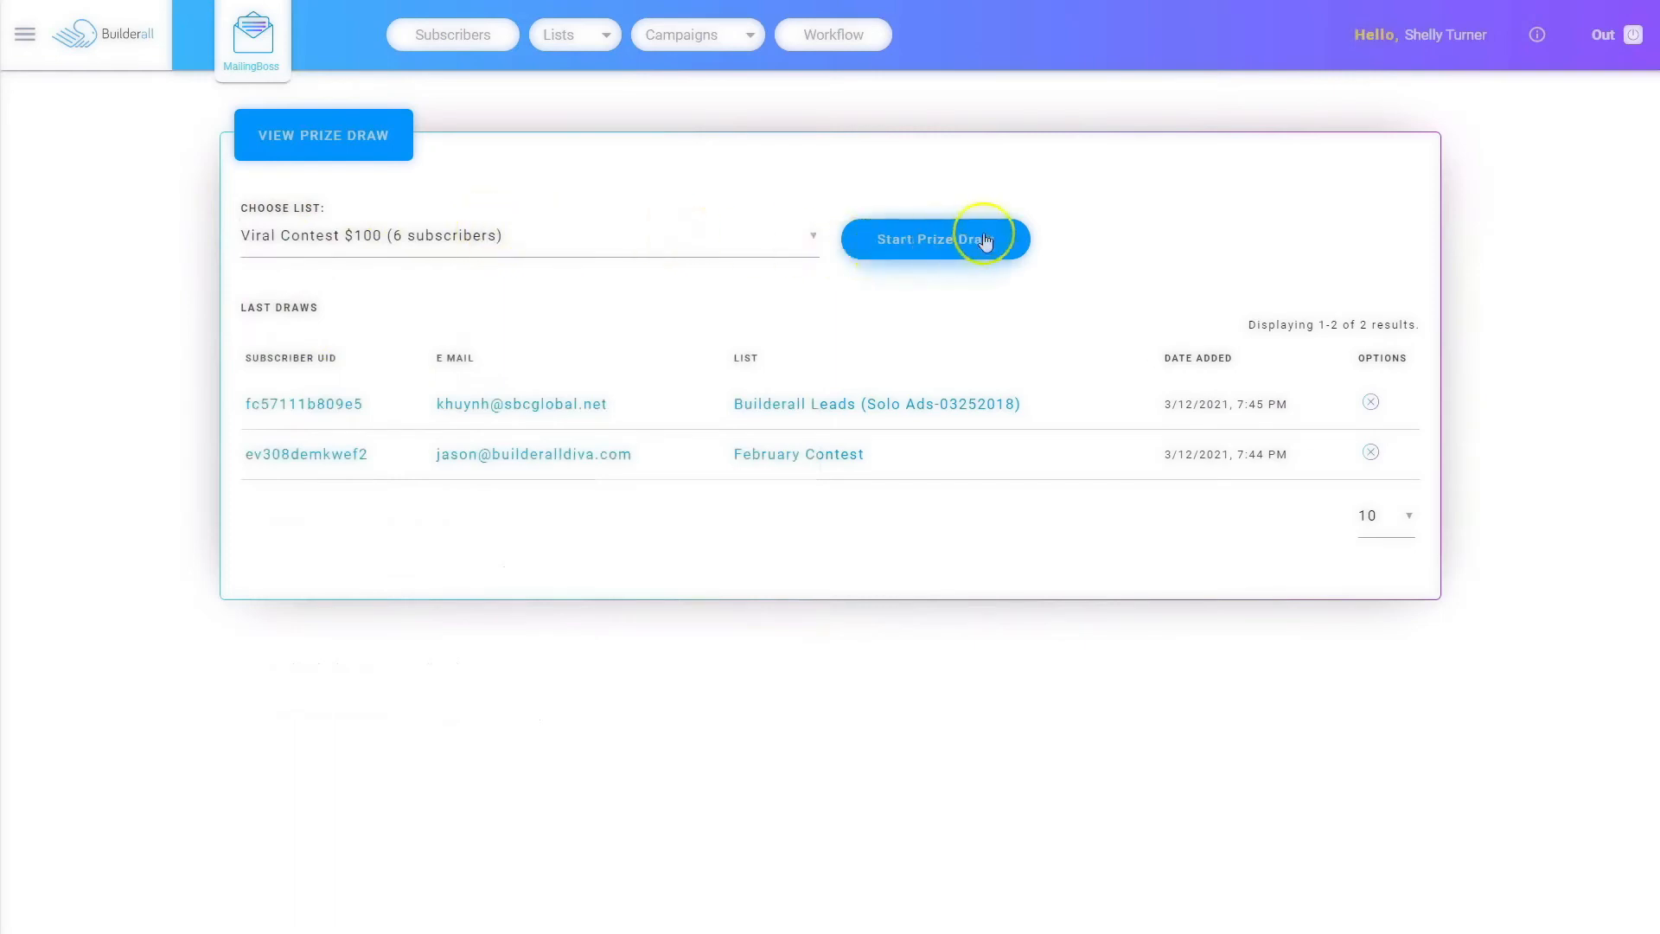
pyautogui.click(925, 242)
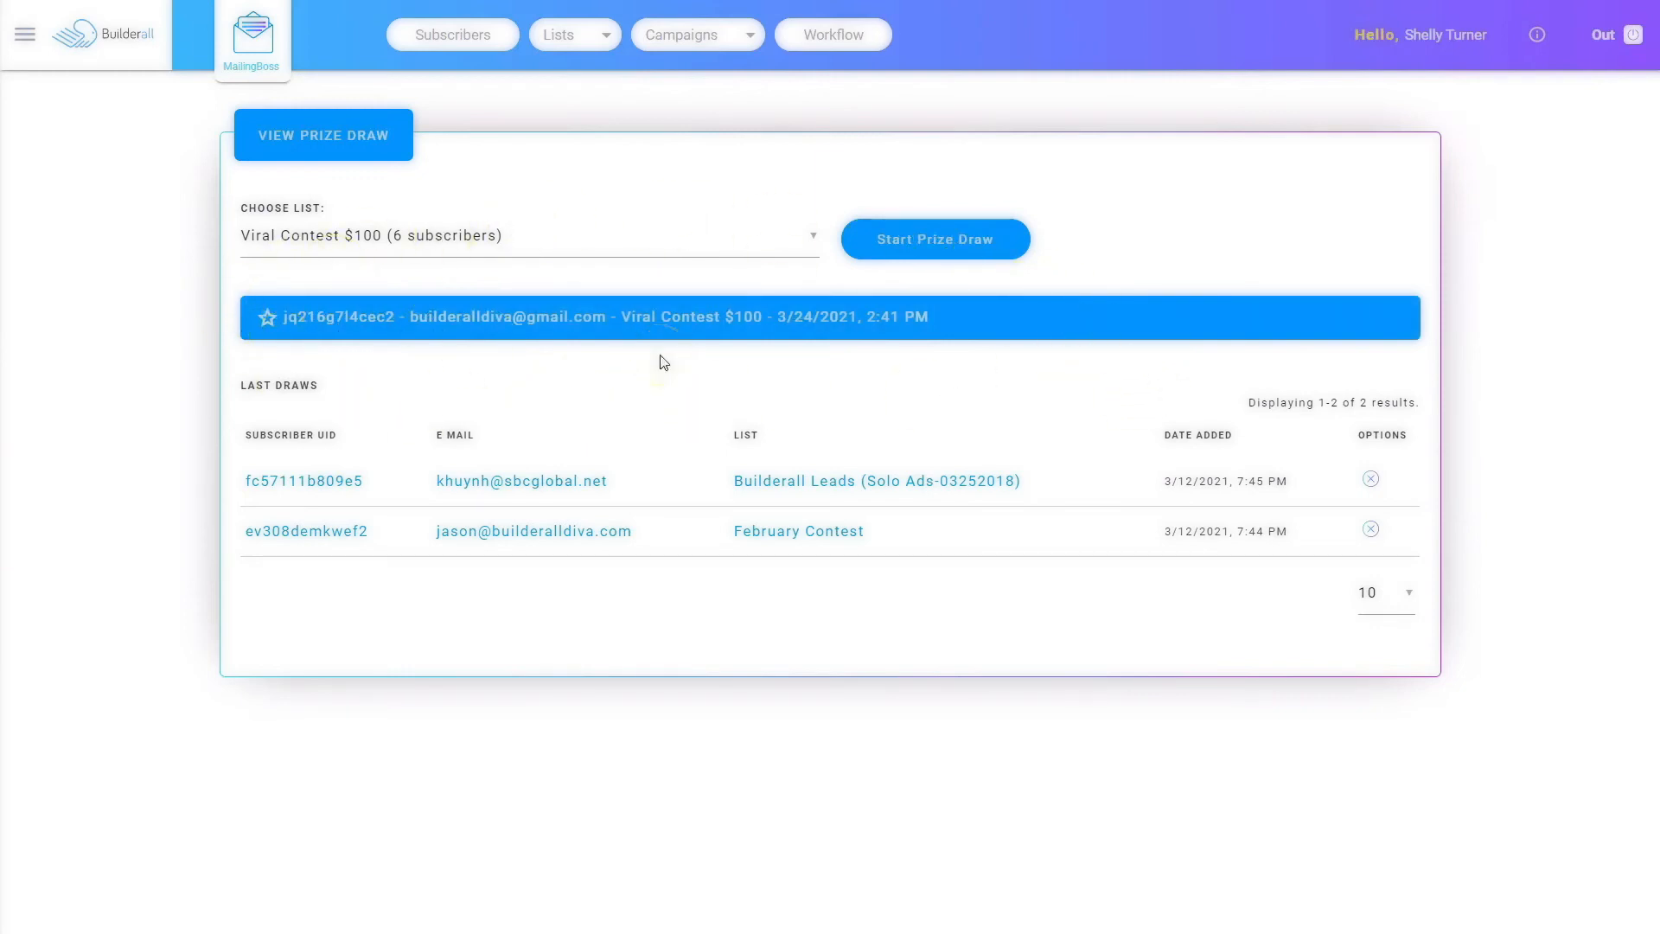
pyautogui.click(565, 831)
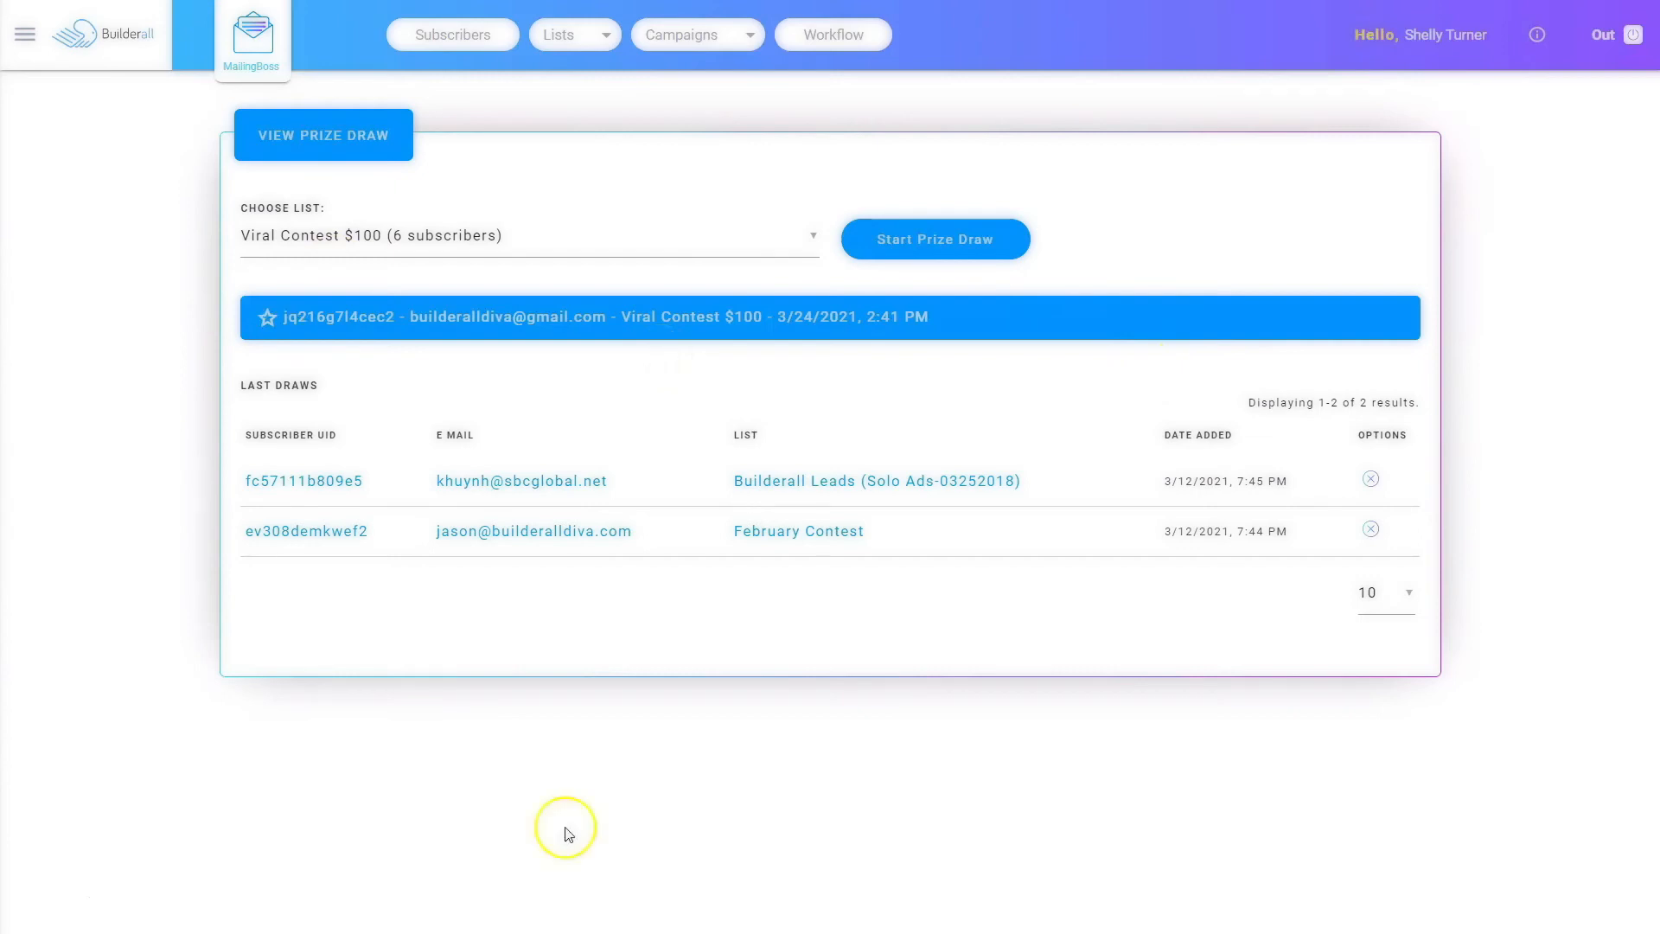